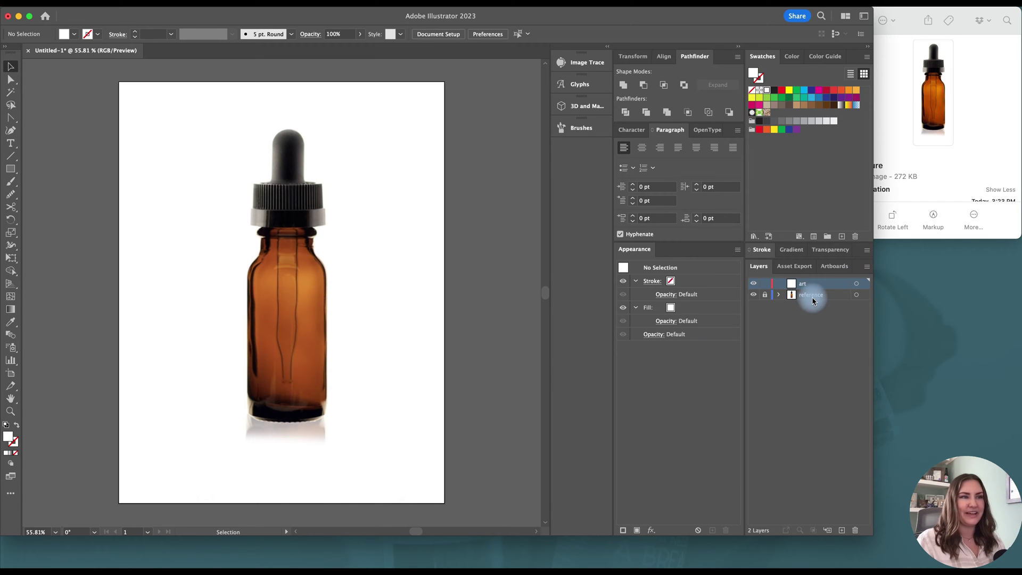
Lock the reference layer that holds the amber dropper bottle photo.
click(765, 295)
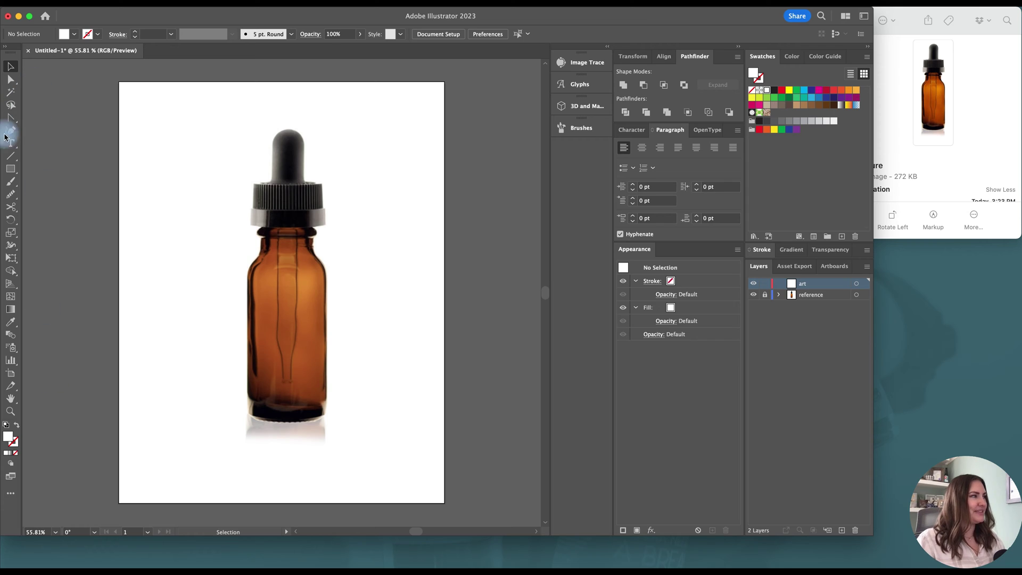
Draw a white rectangle over the bottle's body.
click(10, 169)
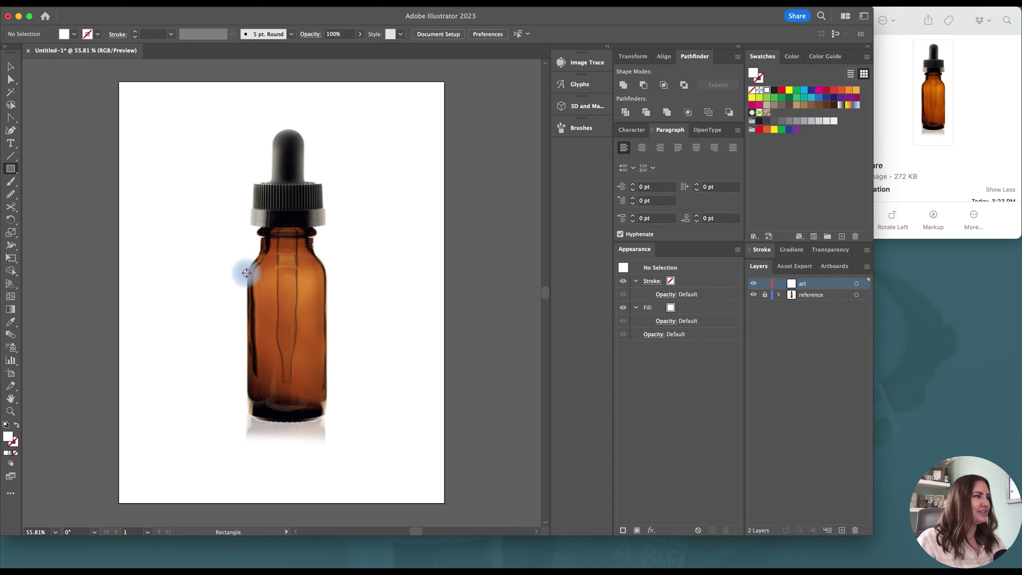
drag(246, 273, 326, 374)
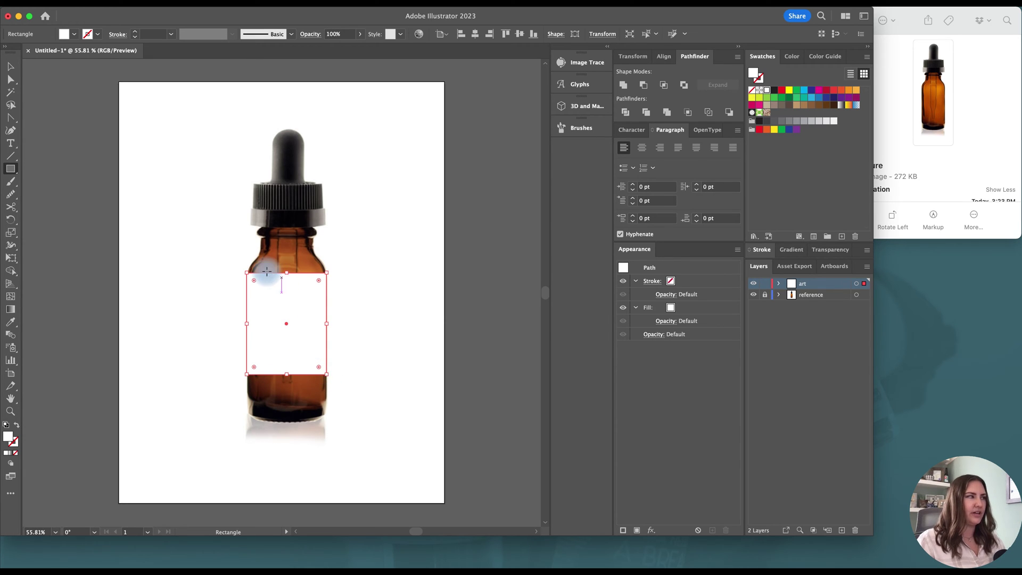
click(10, 66)
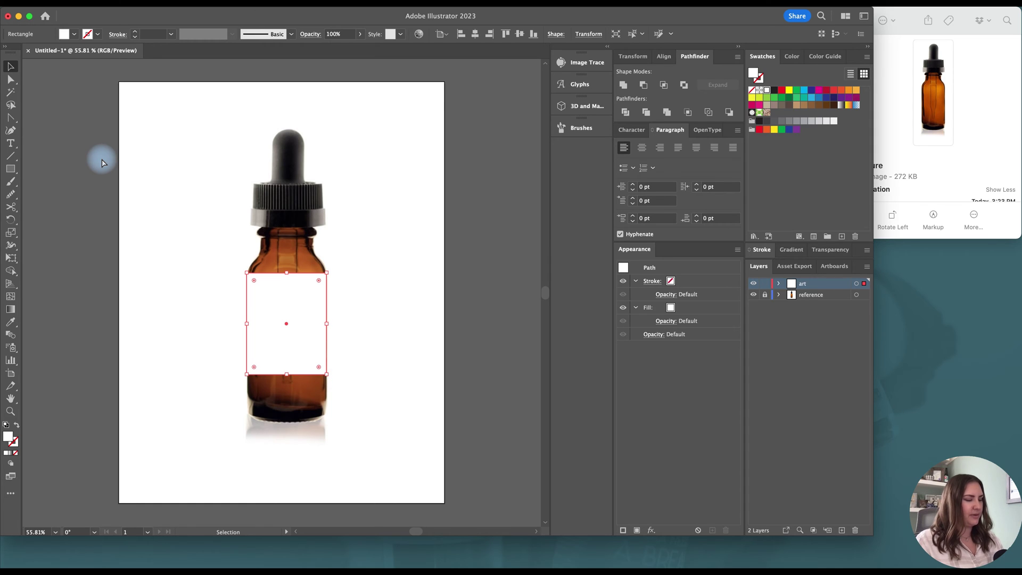
Show the rulers and place a vertical guide through the bottle's centre.
key(super+r)
click(37, 226)
click(280, 290)
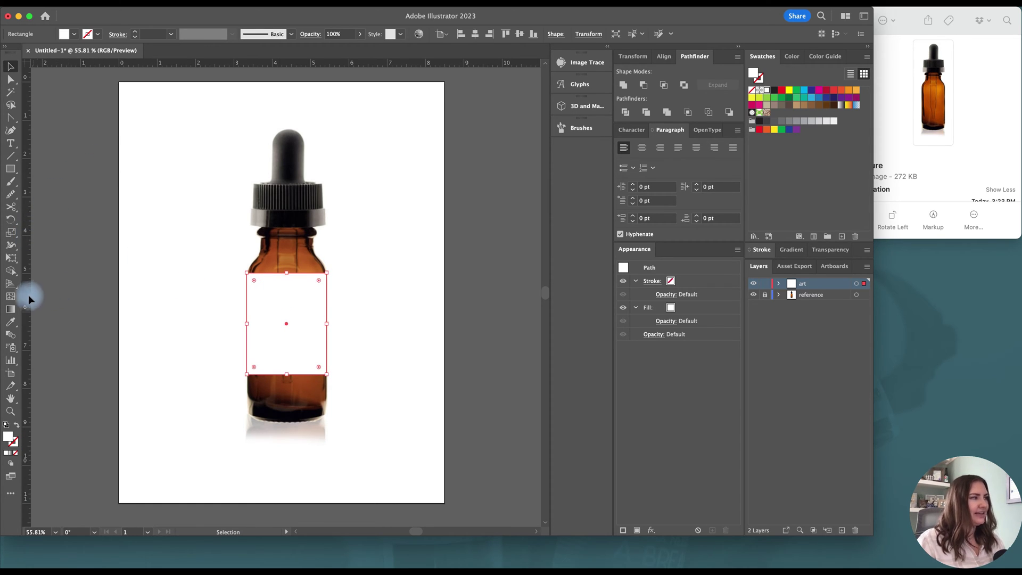
drag(28, 295, 285, 326)
click(308, 311)
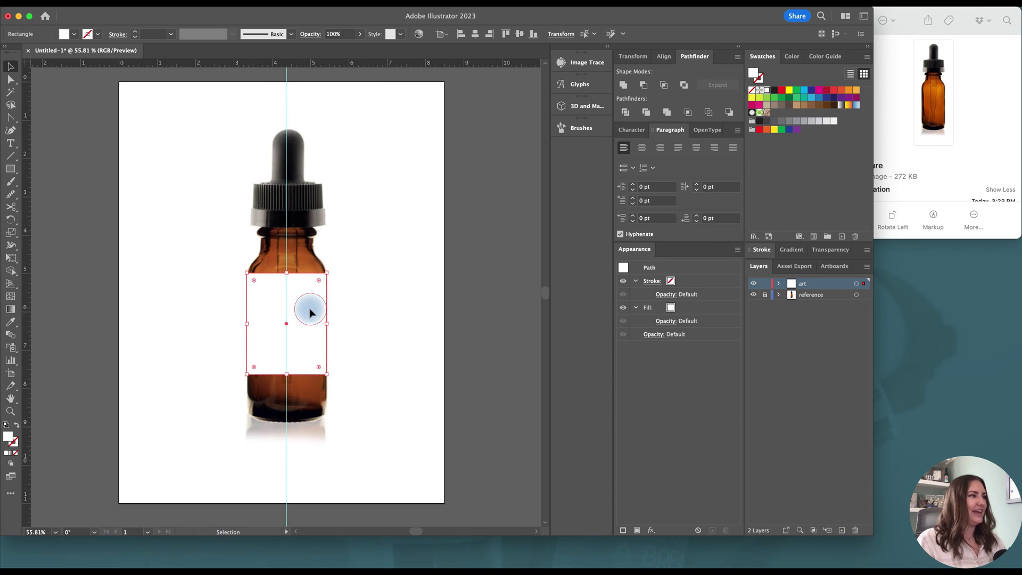
Make the rectangle an unfilled dark outline stretched from the base to the neck, 2.08 × 5.25 in.
click(775, 94)
click(16, 424)
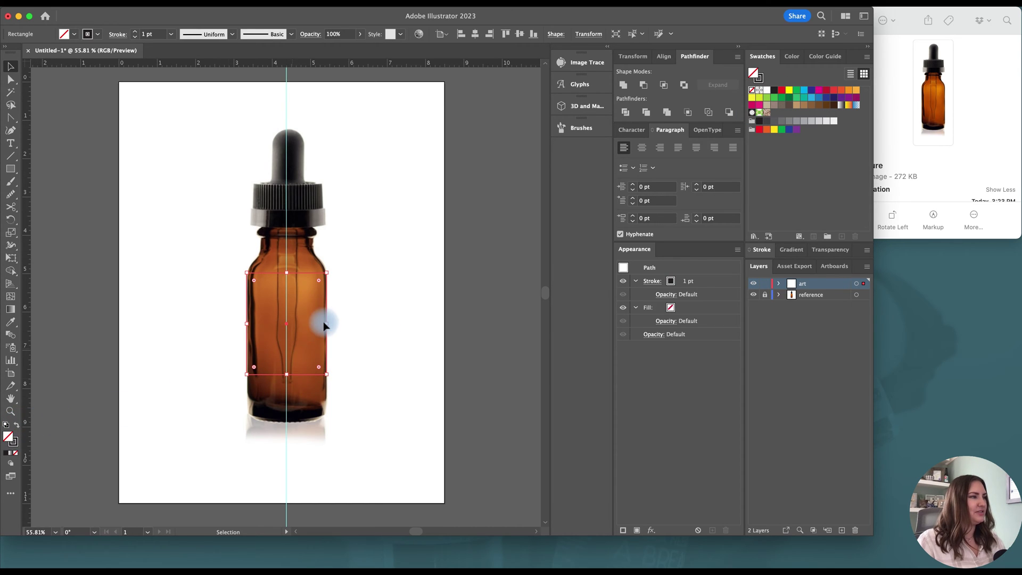
scroll(275, 336, up, 2)
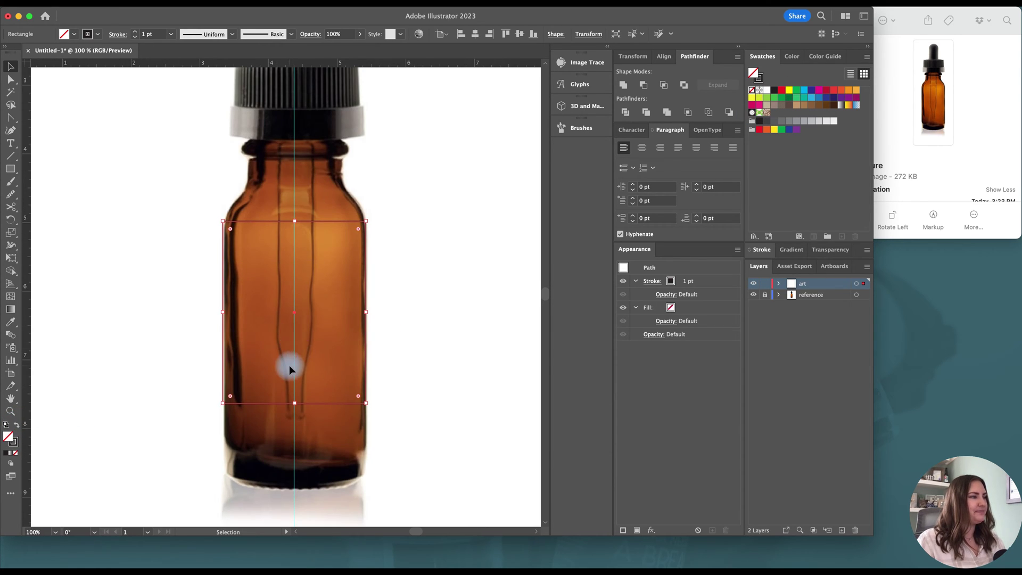
scroll(289, 365, down, 2)
drag(295, 367, 293, 451)
scroll(387, 316, up, 6)
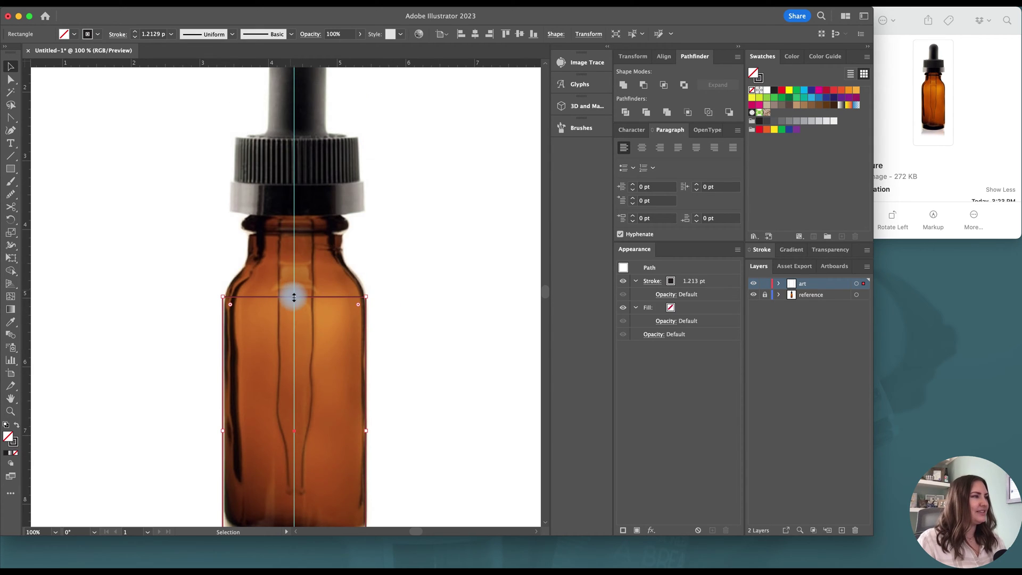
drag(294, 296, 295, 205)
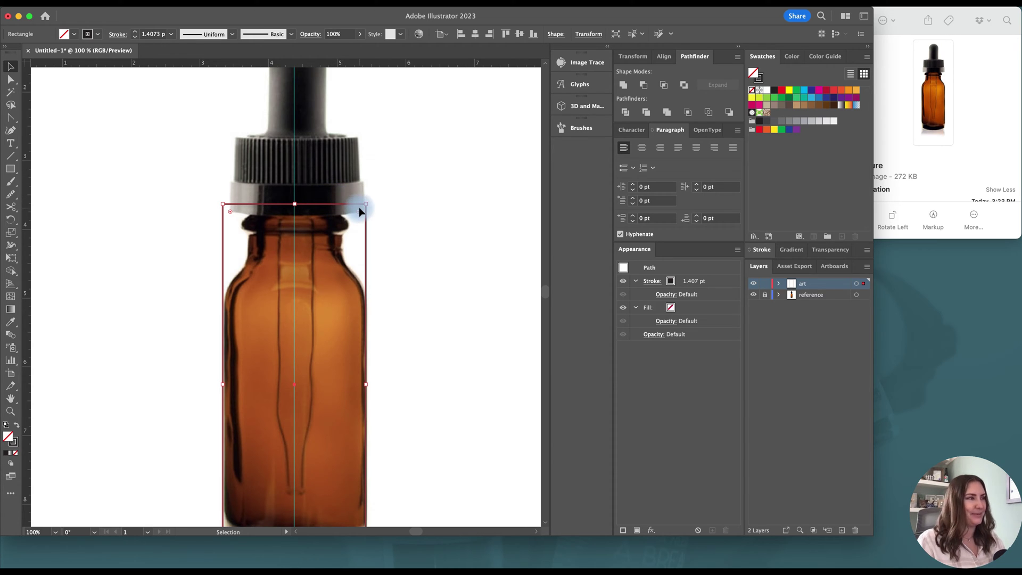
Cut the outline's top and bottom edges at the centre guide and delete the left half.
scroll(384, 278, down, 3)
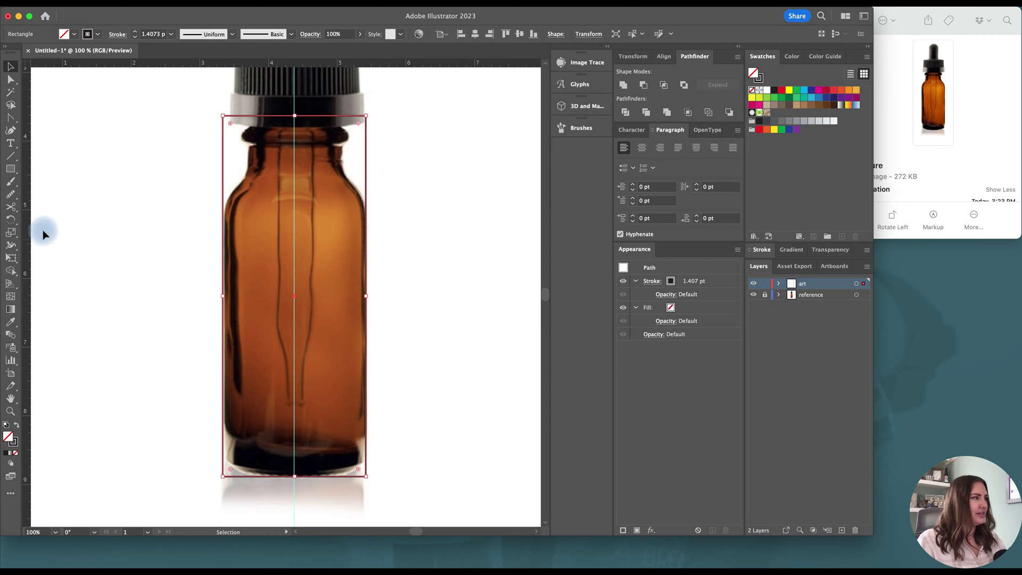
click(10, 207)
click(292, 476)
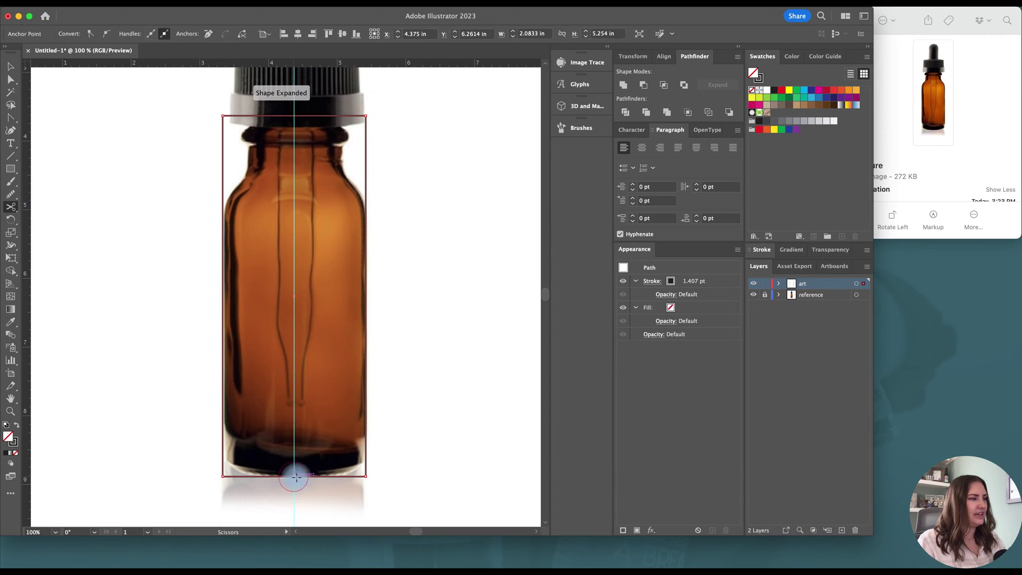
scroll(298, 474, up, 2)
click(294, 172)
key(v)
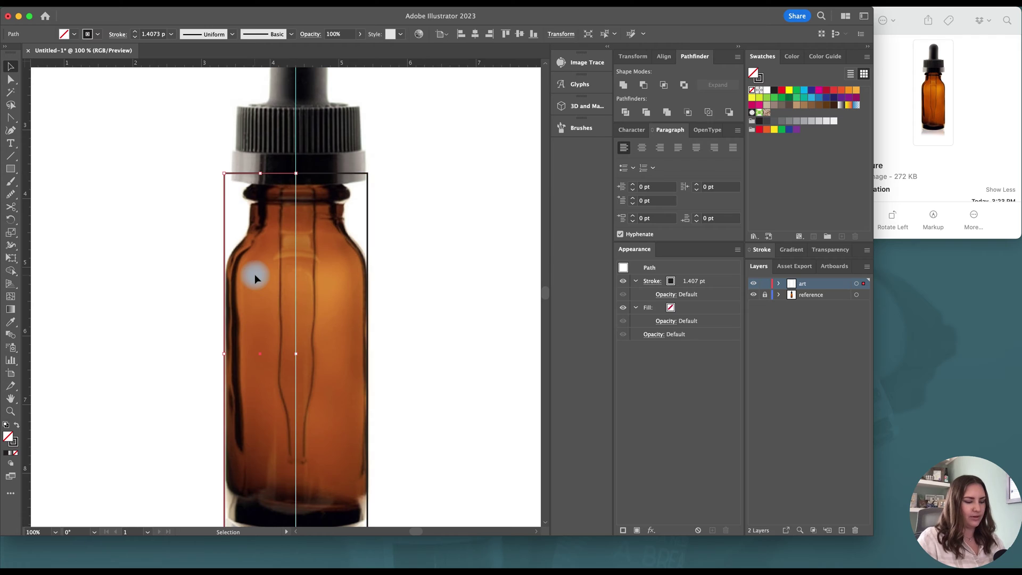
key(Delete)
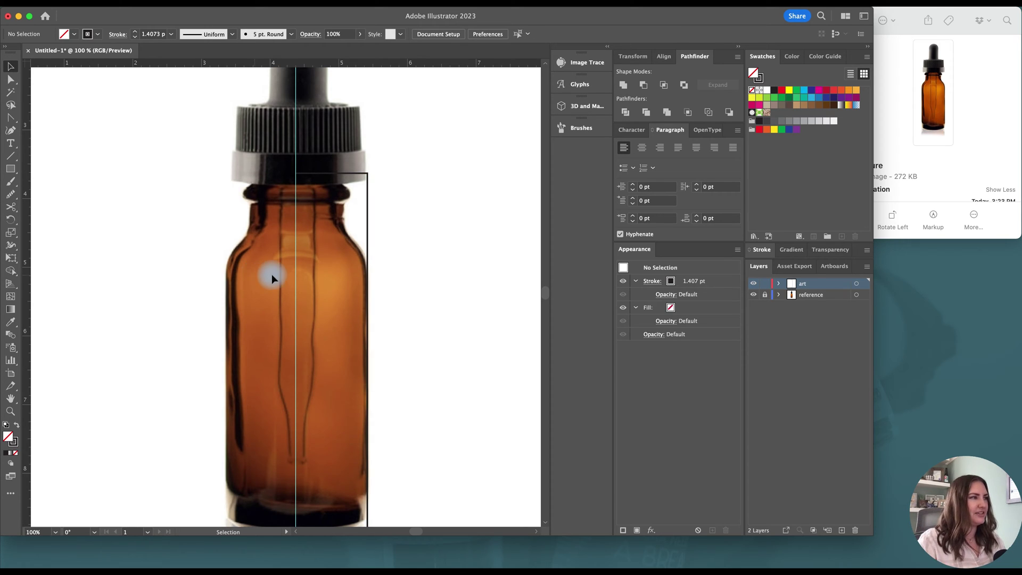
Curve the bottom anchor on the guide so the corner follows the bottle's base.
scroll(372, 298, down, 2)
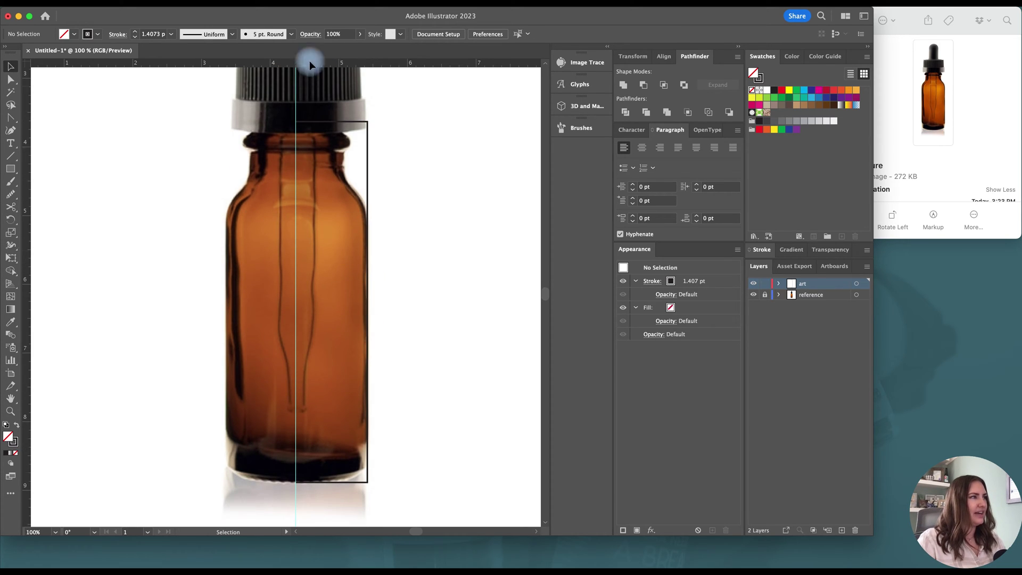
drag(360, 127, 292, 472)
key(a)
scroll(303, 485, up, 2)
click(289, 483)
key(shift+c)
key(a)
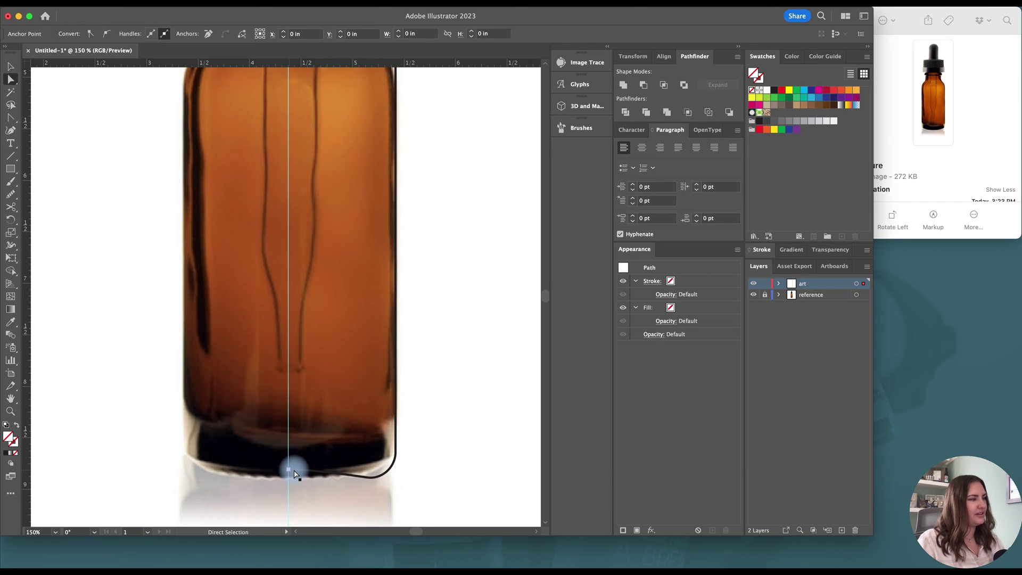
click(294, 473)
click(290, 473)
scroll(291, 474, up, 4)
scroll(289, 473, down, 5)
Add two anchor points on the right edge of the half outline.
key(v)
click(393, 426)
scroll(393, 427, up, 3)
click(362, 258)
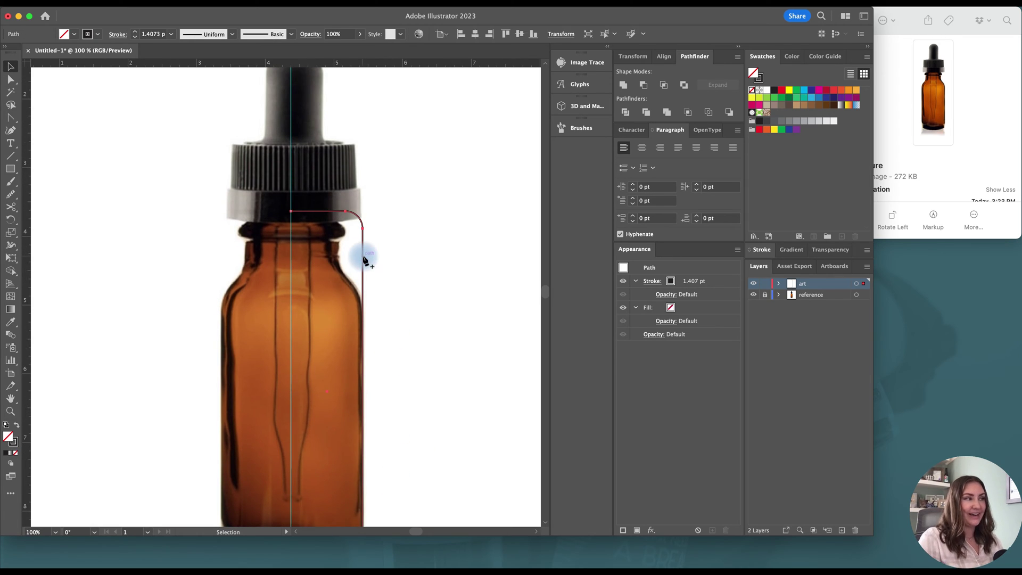
key(plus)
click(363, 300)
scroll(364, 300, up, 1)
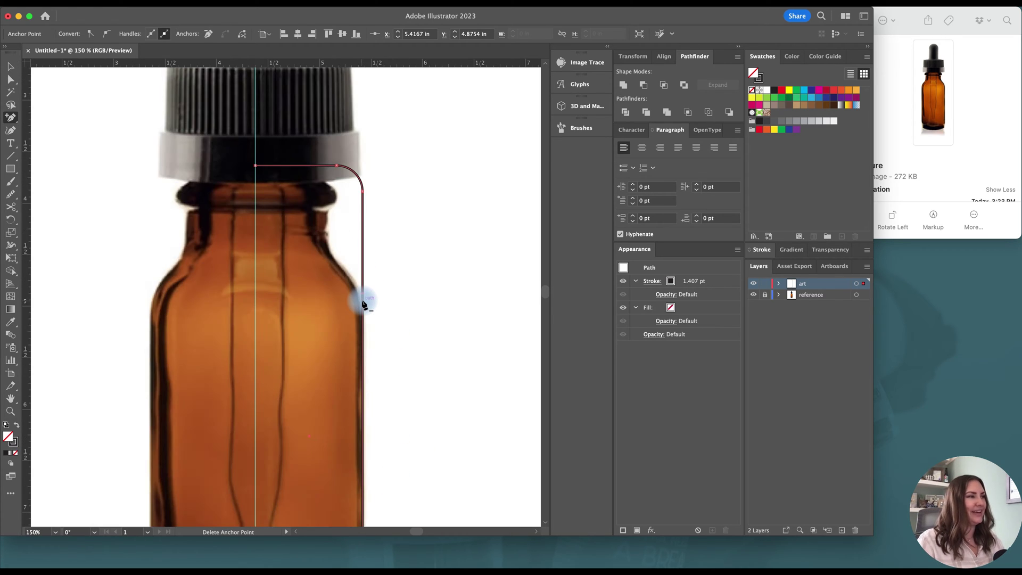
scroll(363, 300, up, 3)
scroll(362, 299, up, 1)
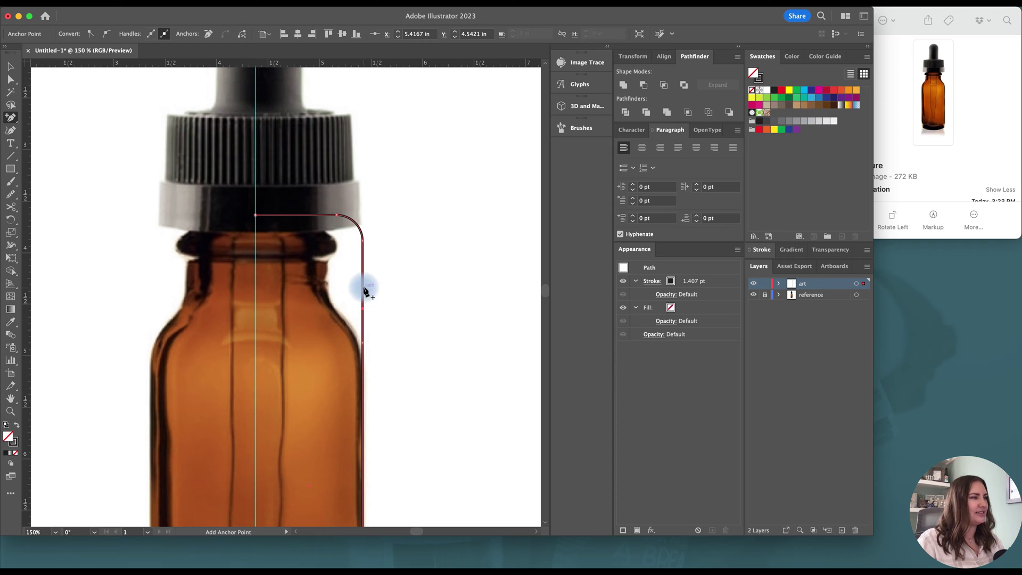
click(363, 279)
Move the new anchor inward to the shoulder and round the lower corner.
key(a)
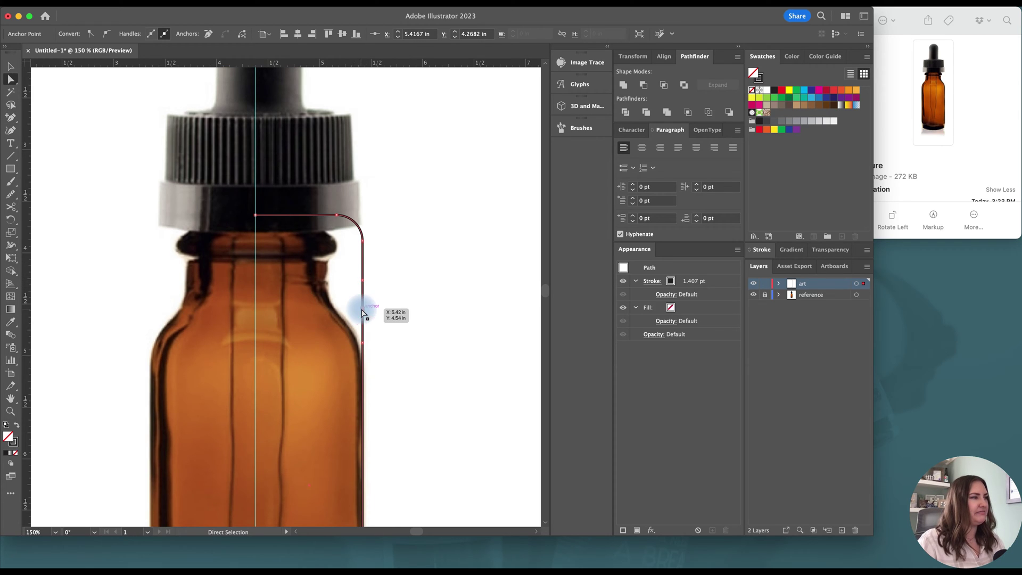
drag(362, 313, 340, 311)
click(363, 343)
drag(355, 347, 318, 374)
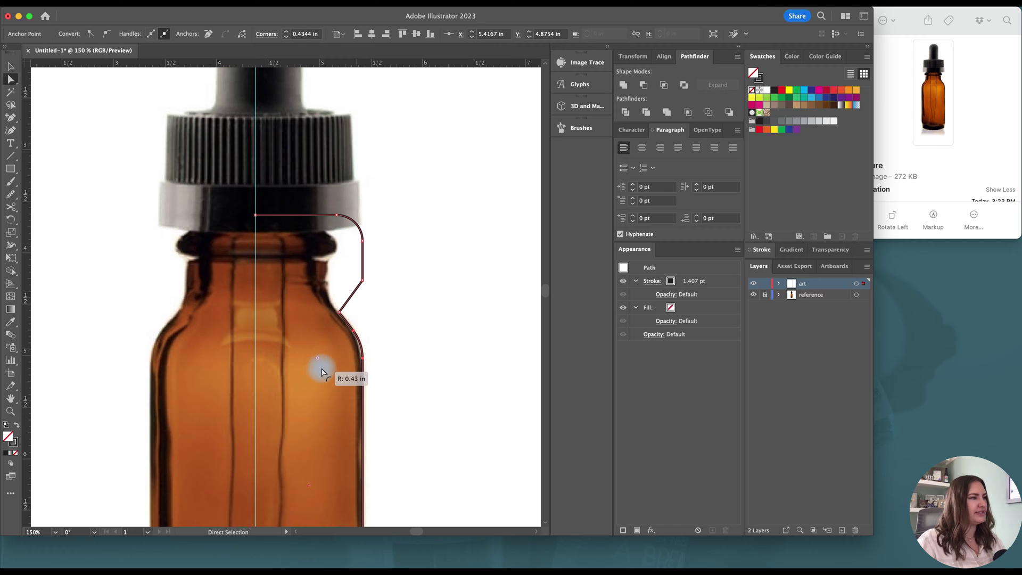
Bring the upper anchor onto the neck and curve the top onto the neck lip.
drag(361, 279, 327, 286)
drag(362, 243, 330, 261)
key(shift+c)
drag(340, 219, 320, 229)
key(plus)
key(a)
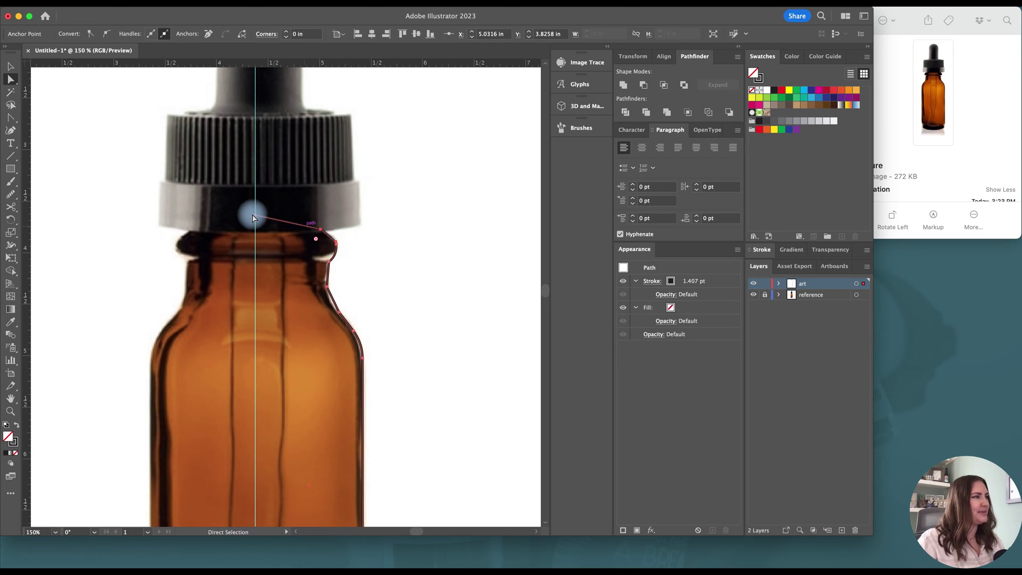
drag(256, 214, 320, 211)
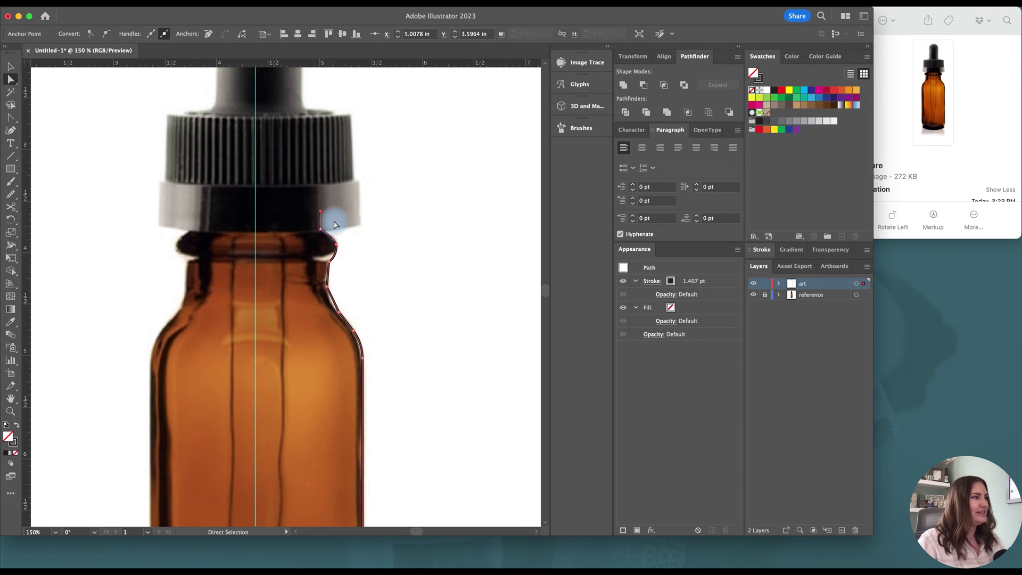
Bulge the neck curve out to match the lip and smooth the shoulder anchor.
scroll(338, 247, up, 5)
scroll(338, 247, down, 2)
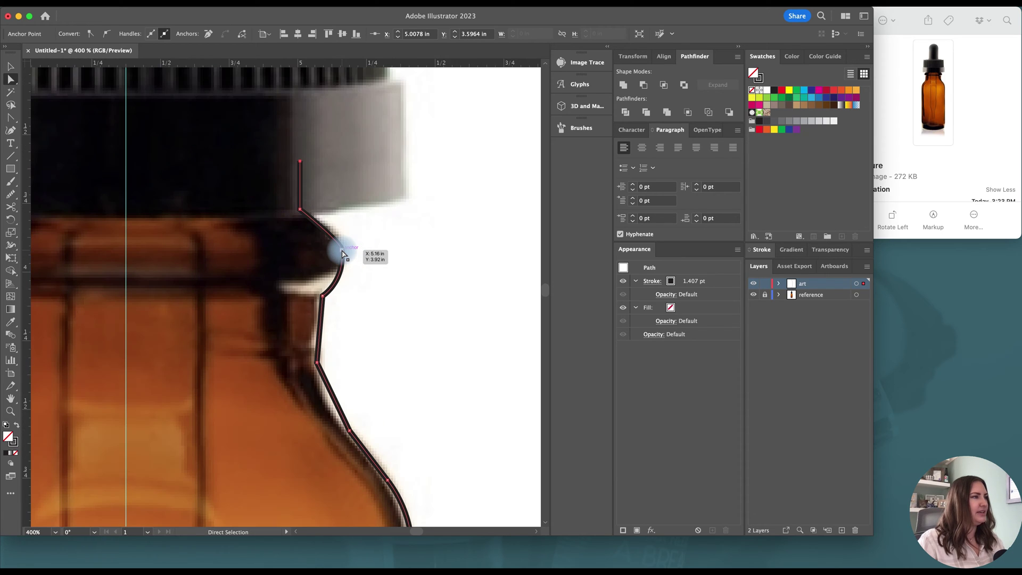
drag(342, 246, 343, 238)
click(323, 295)
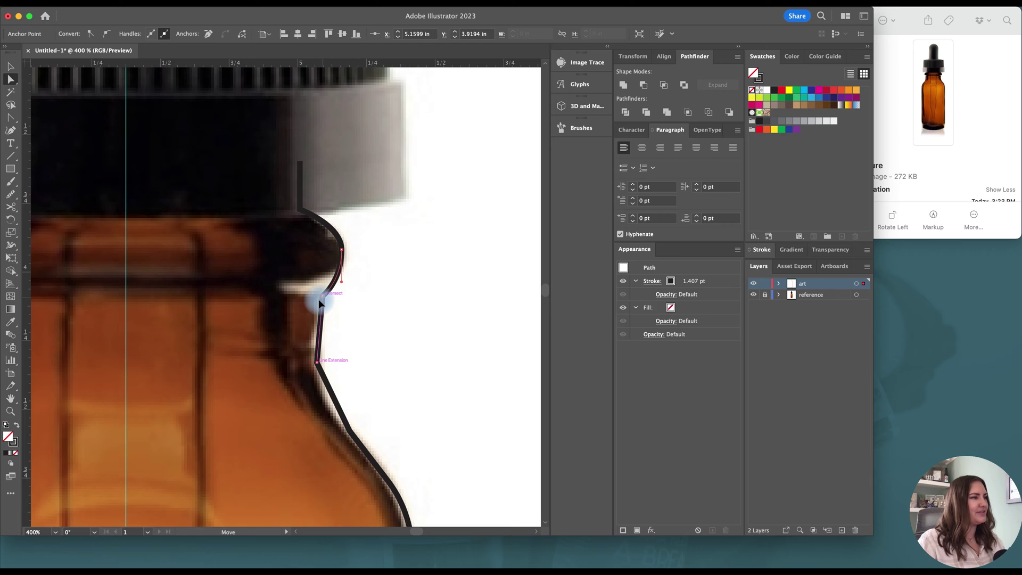
key(shift+c)
drag(318, 362, 314, 395)
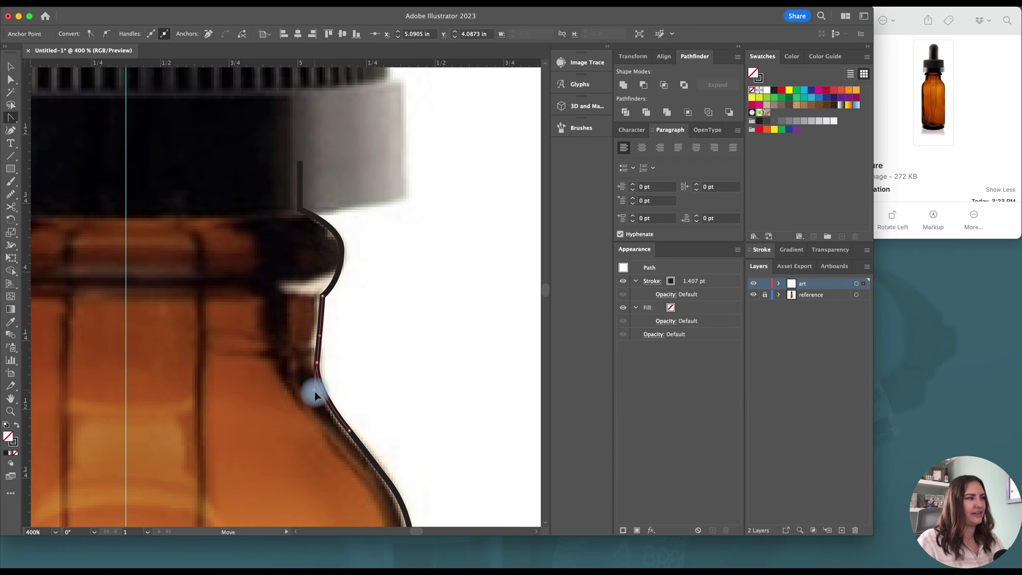
Place the profile's final anchor under the cap and round its top corner.
key(p)
scroll(340, 362, up, 5)
scroll(341, 362, left, 3)
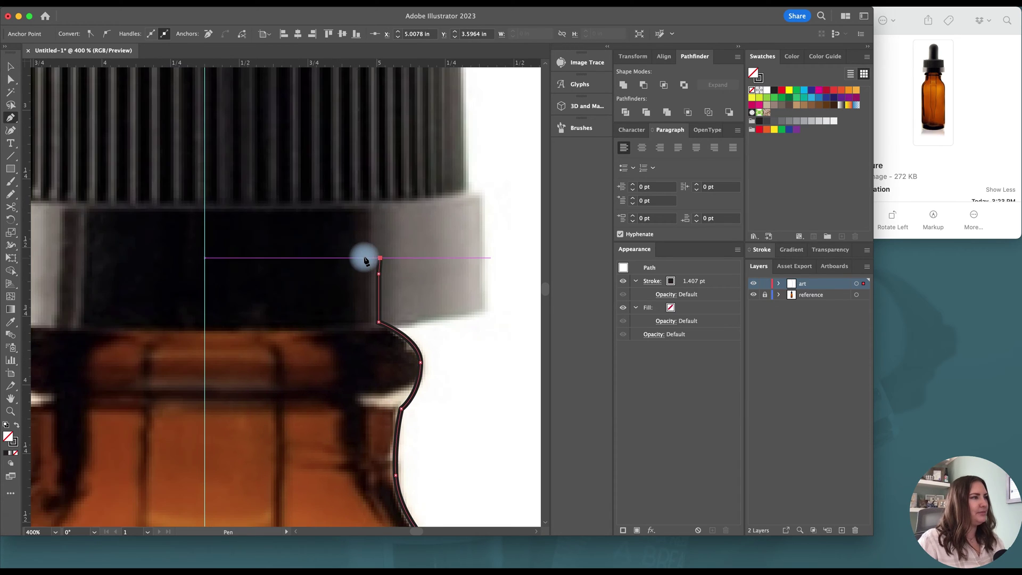
click(354, 258)
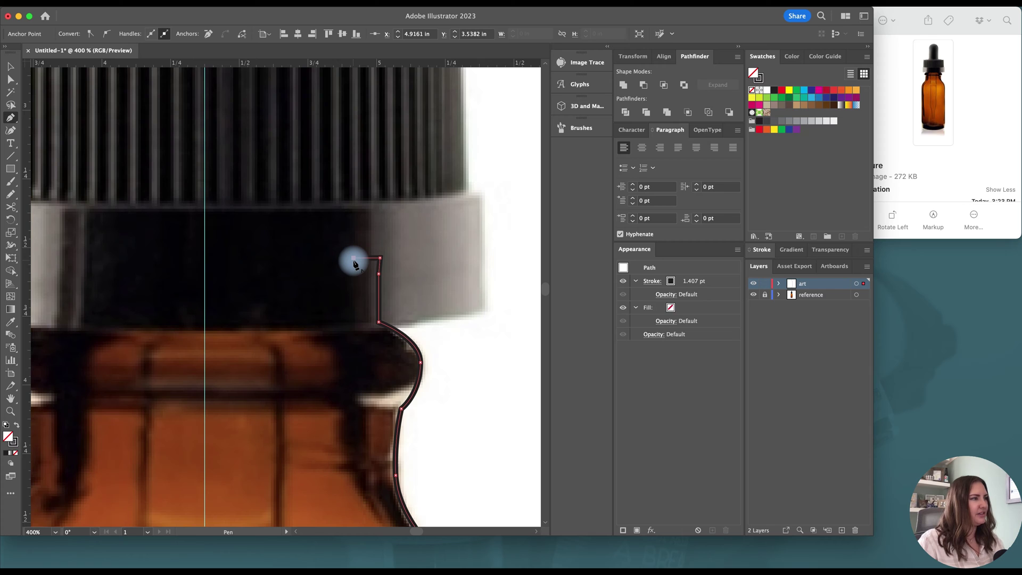
key(a)
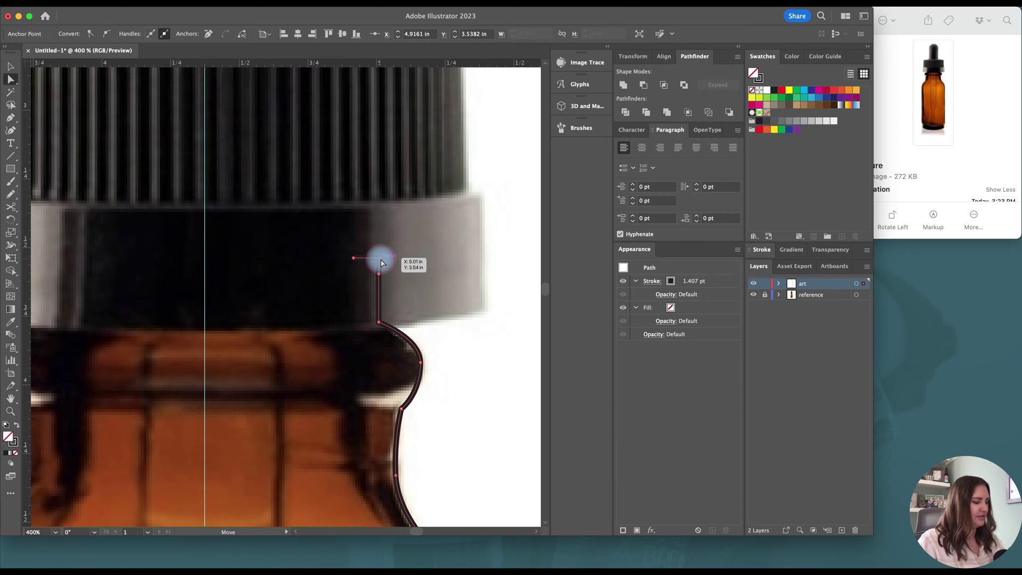
drag(381, 262, 366, 269)
key(v)
click(413, 260)
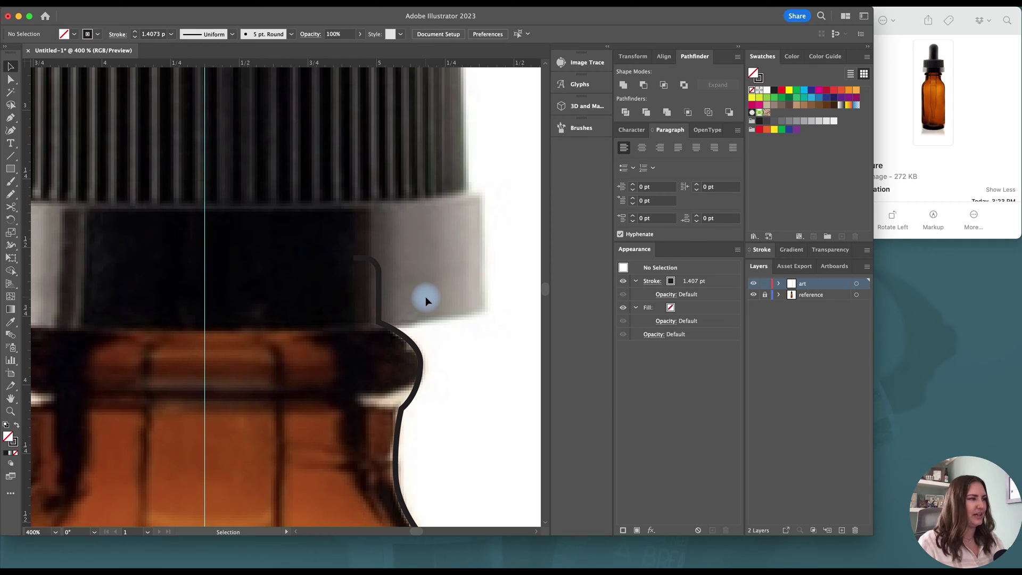
Round the profile's corner at the neck slightly.
scroll(413, 291, down, 2)
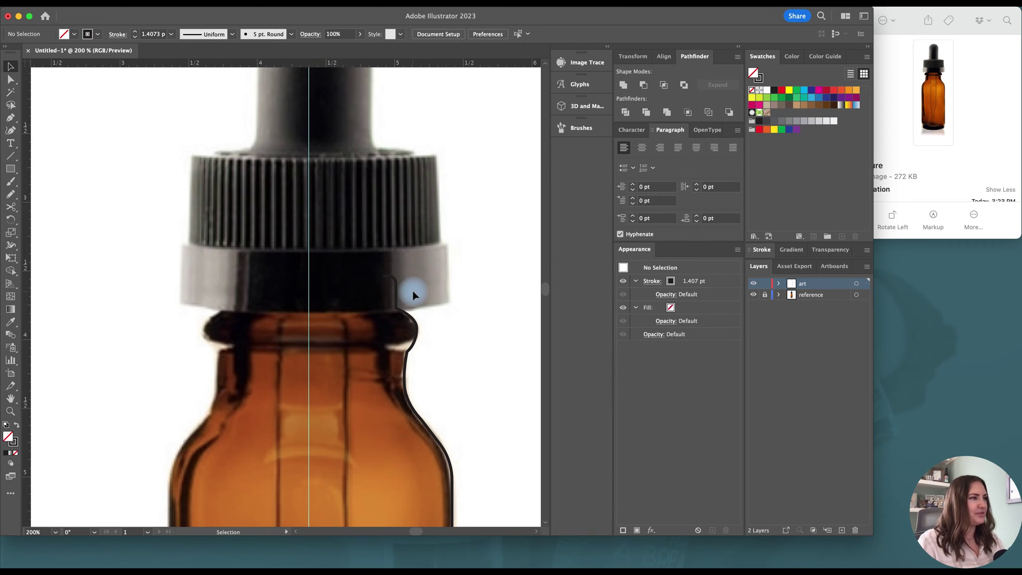
click(397, 290)
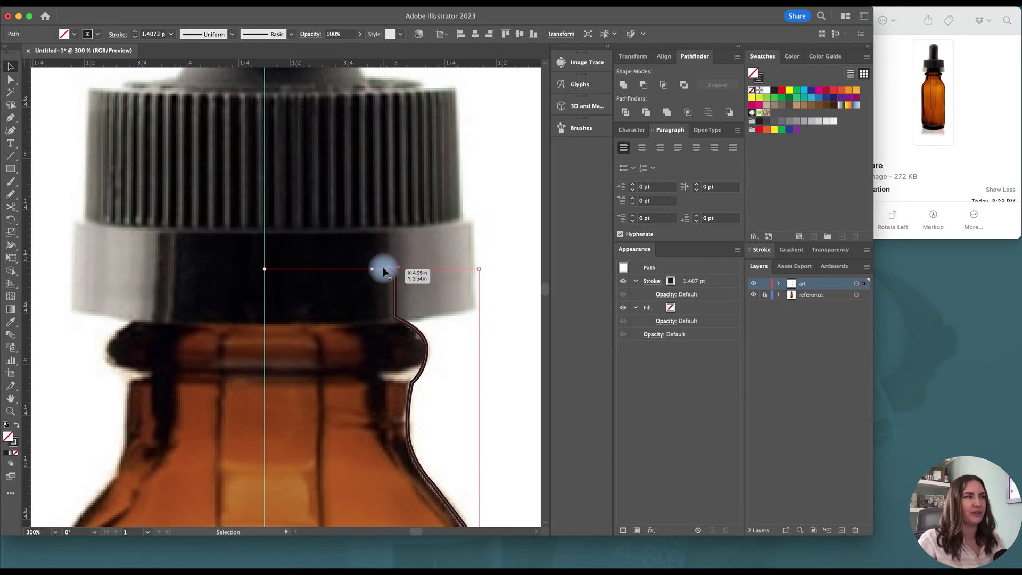
key(a)
click(394, 317)
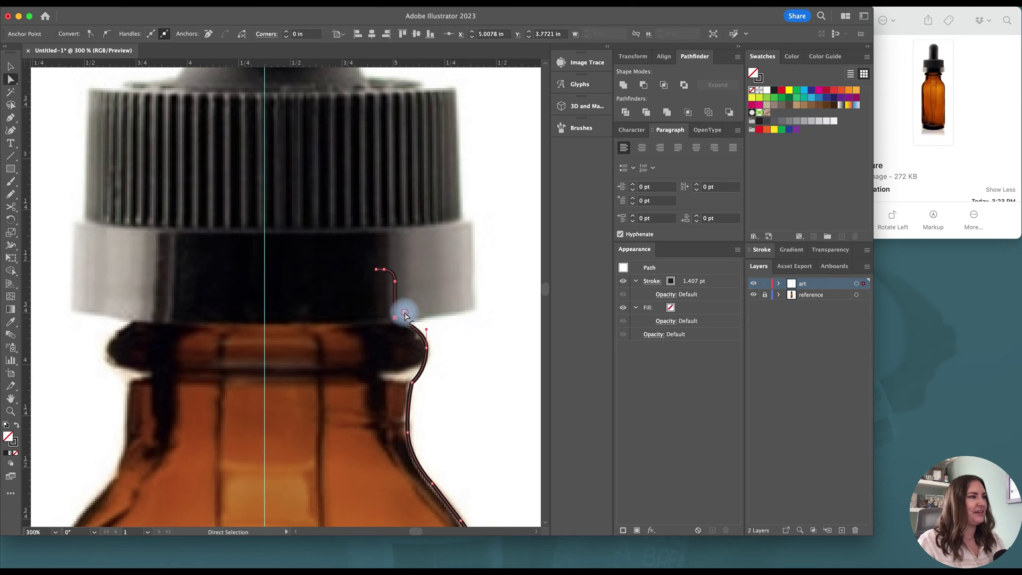
drag(405, 313, 426, 317)
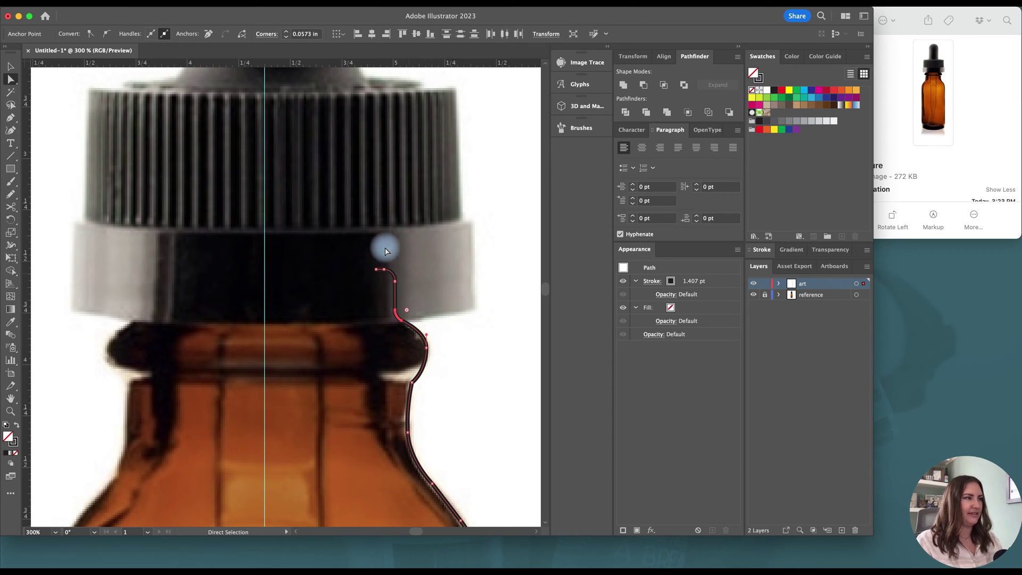
click(440, 311)
key(v)
key(super+1)
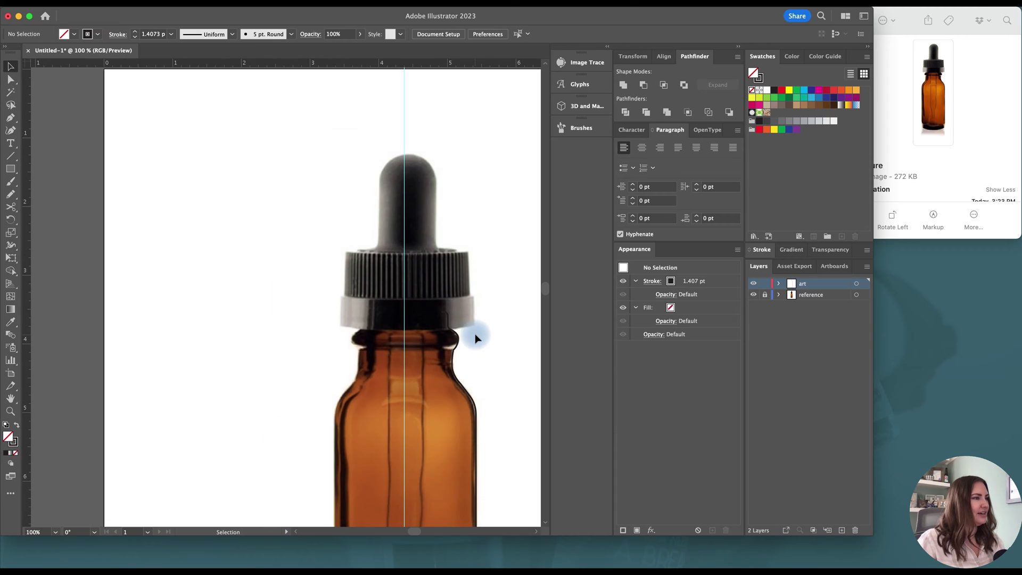
Zoom out to the whole bottle and nudge the profile slightly right.
scroll(475, 334, down, 3)
scroll(457, 265, up, 5)
key(a)
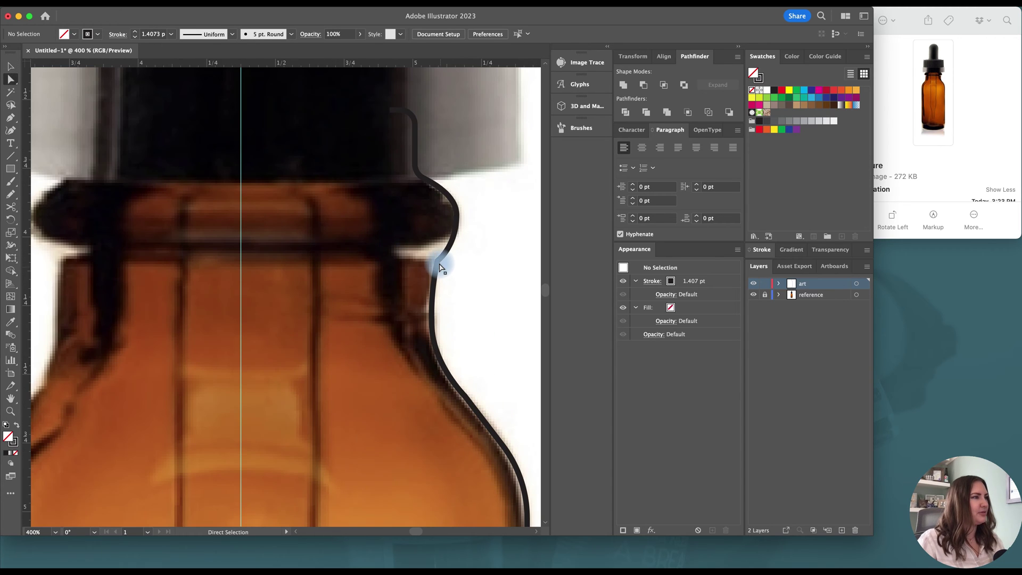
click(440, 264)
key(v)
key(super+1)
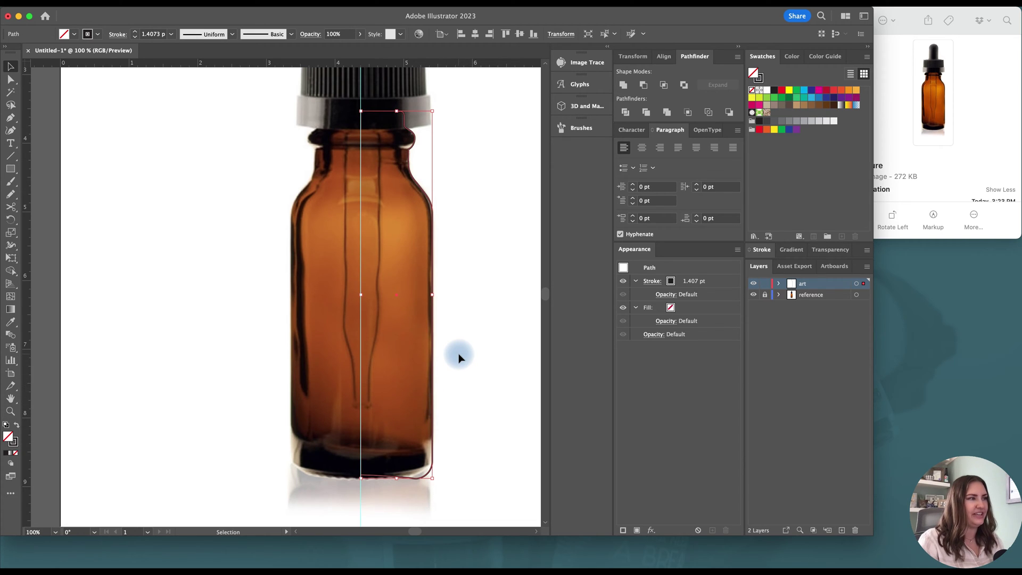
key(Right)
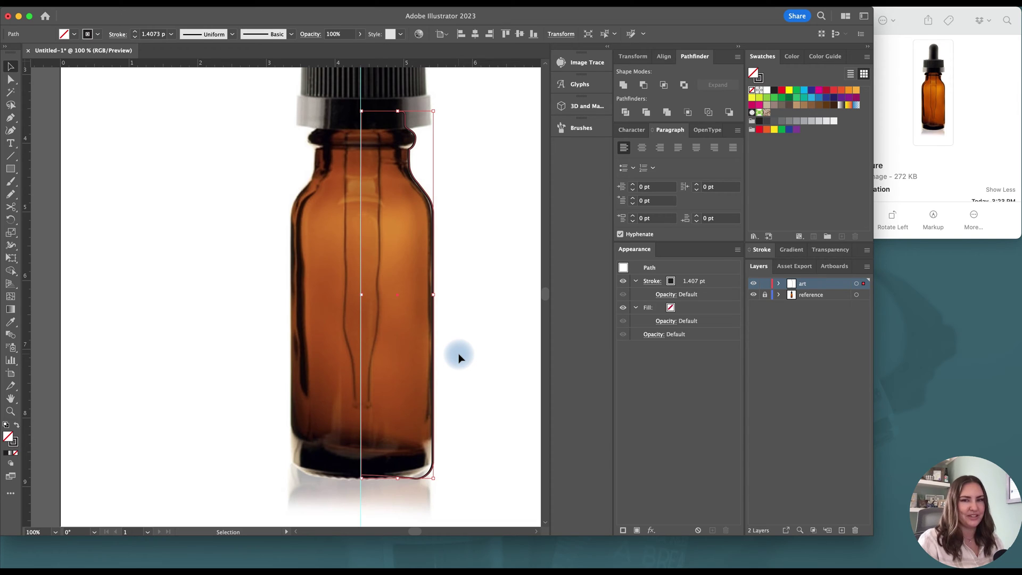
Nudge the profile back left and raise its stroke weight to 7 pt.
key(Left)
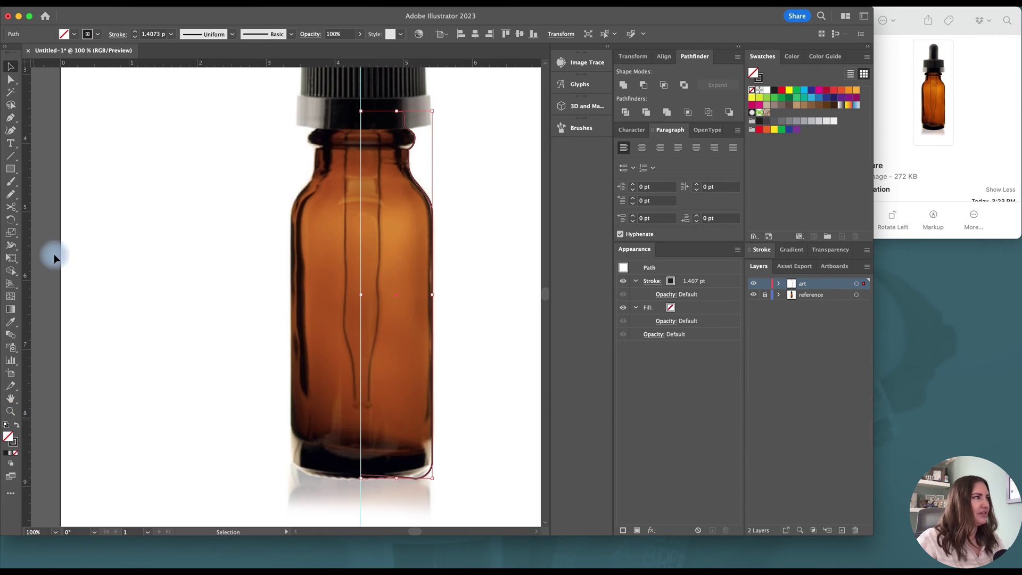
click(136, 34)
click(136, 34)
click(136, 34)
click(136, 34)
click(136, 34)
click(137, 34)
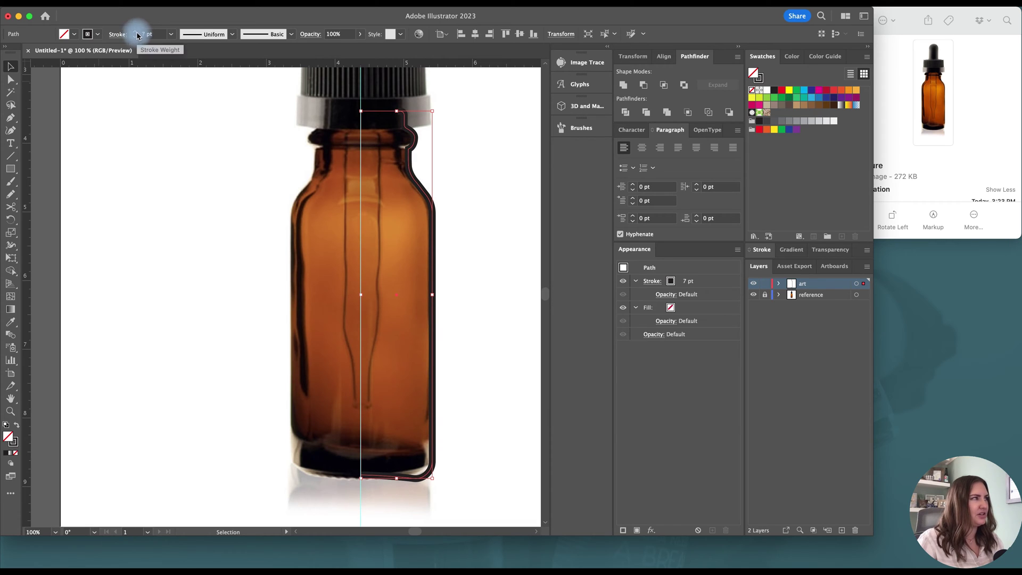
Outline the 7 pt stroke and swap fill and stroke to show a double line.
click(137, 6)
mouse_move(210, 299)
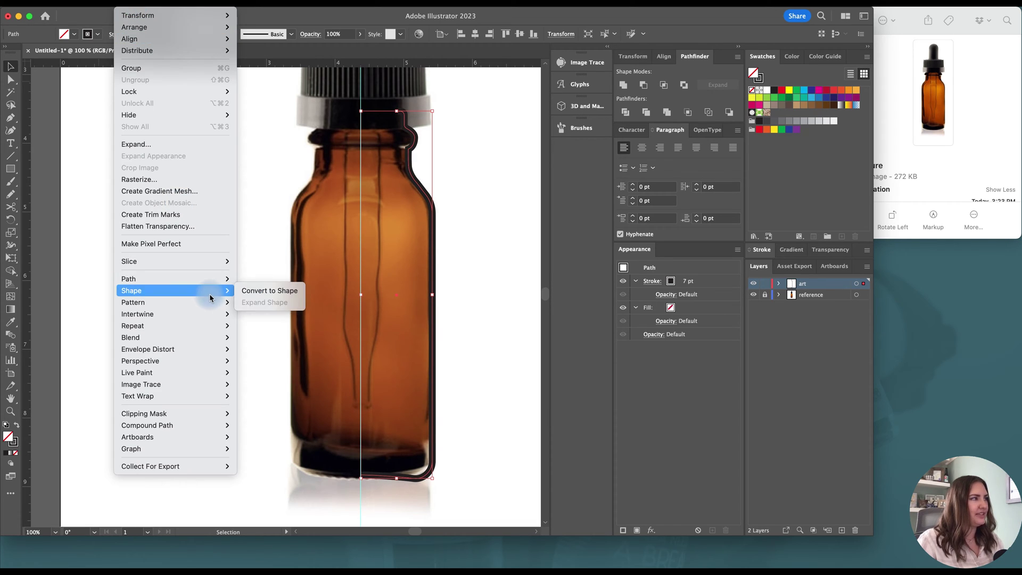
mouse_move(218, 279)
click(261, 307)
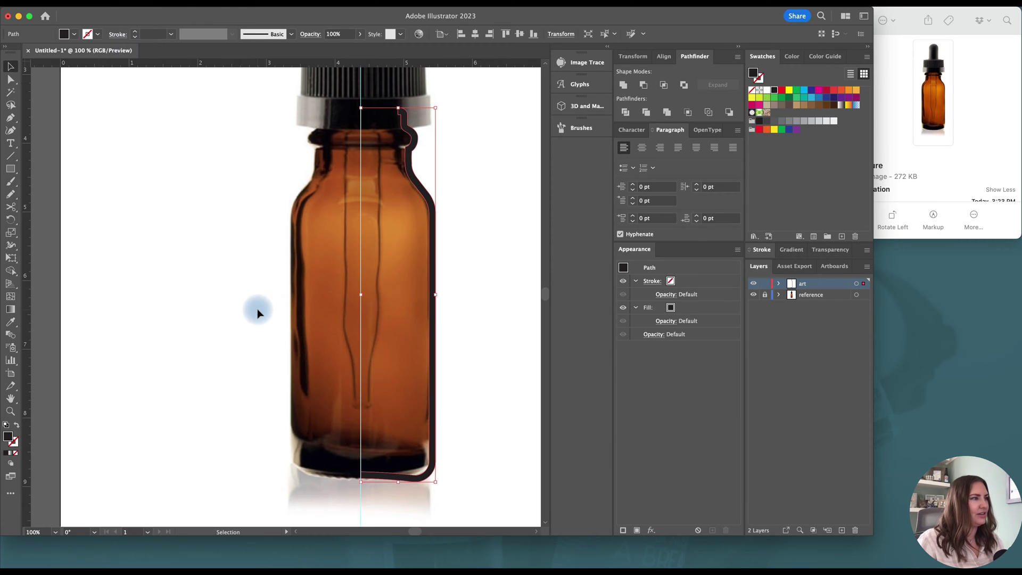
click(16, 426)
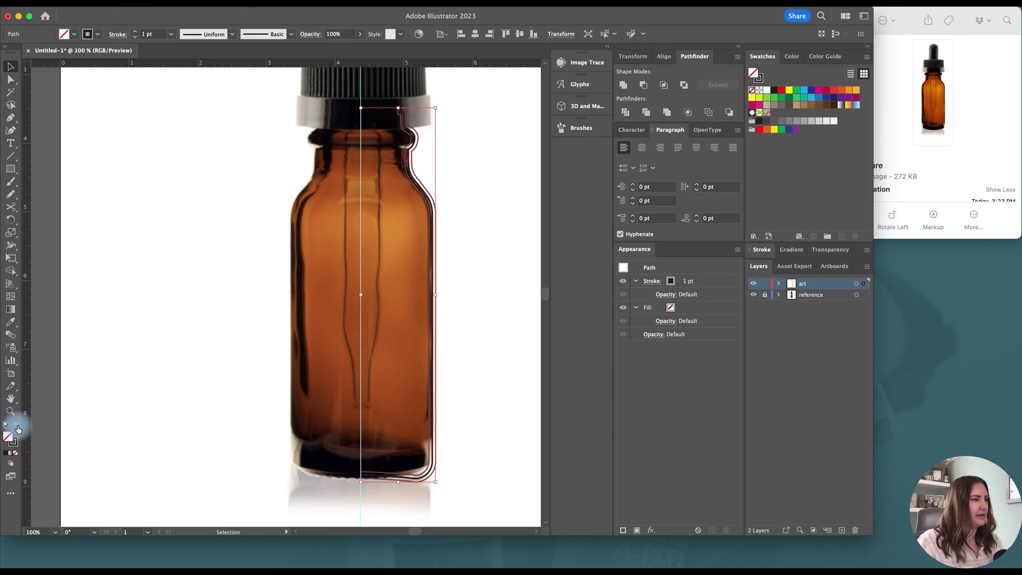
Cut the outlined profile on the guide at bottom and top, deleting the left piece.
click(12, 208)
scroll(388, 497, up, 5)
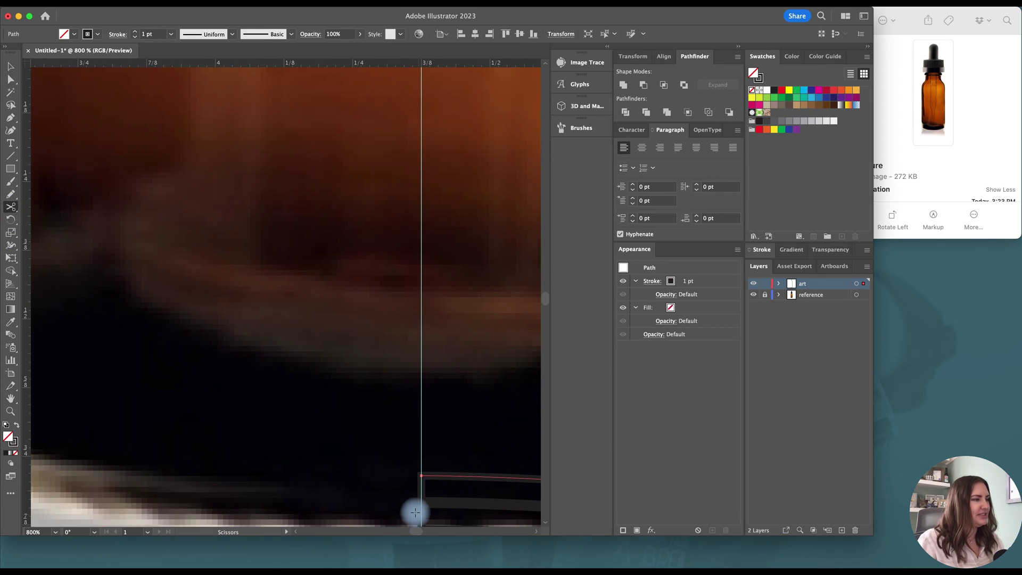
scroll(417, 510, down, 1)
click(422, 500)
scroll(422, 500, down, 5)
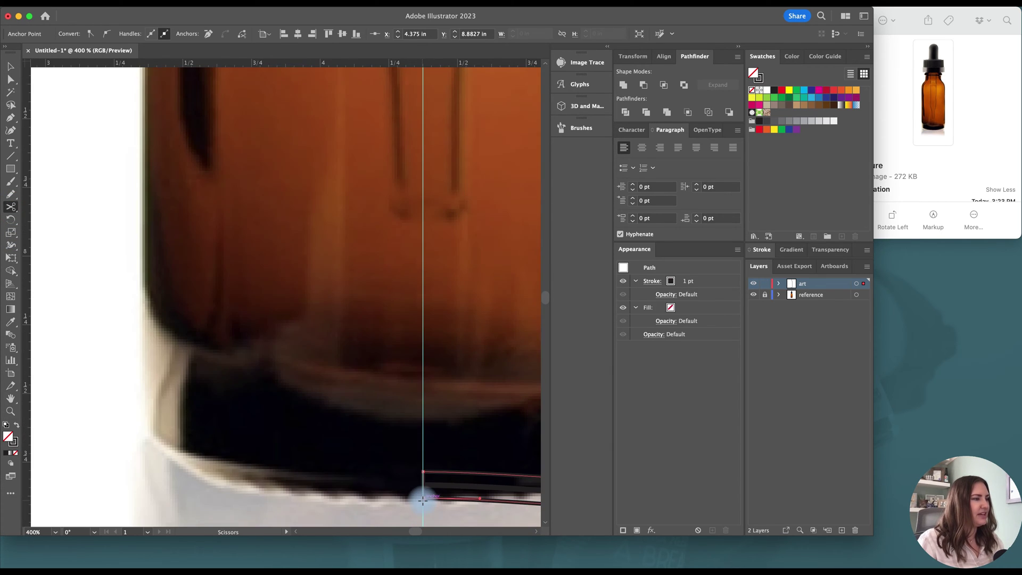
scroll(422, 500, down, 2)
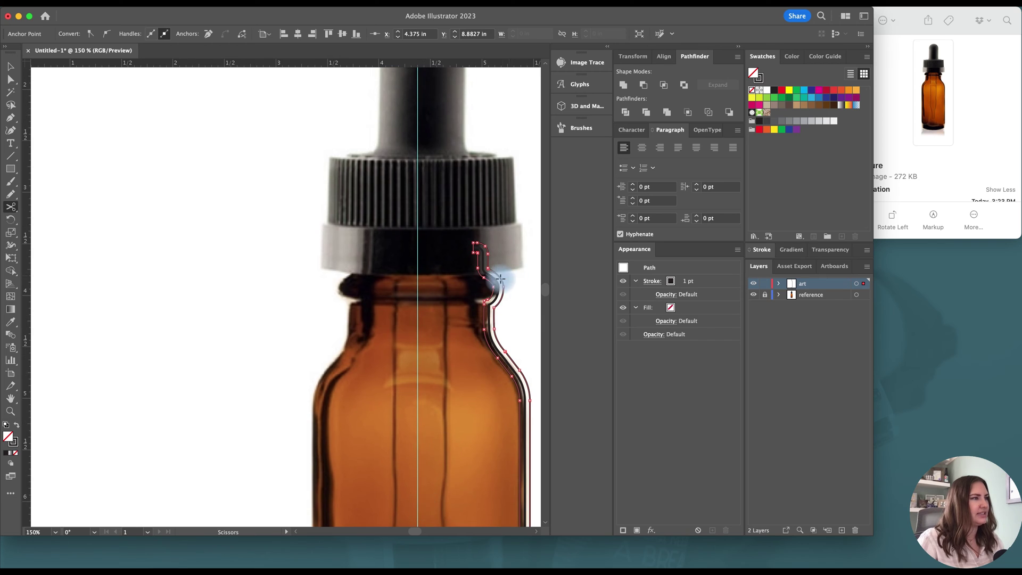
scroll(486, 269, up, 8)
click(365, 112)
key(Delete)
Delete the leftover shoulder piece and adjust the path's top end.
key(v)
click(435, 125)
click(452, 116)
click(453, 131)
key(Delete)
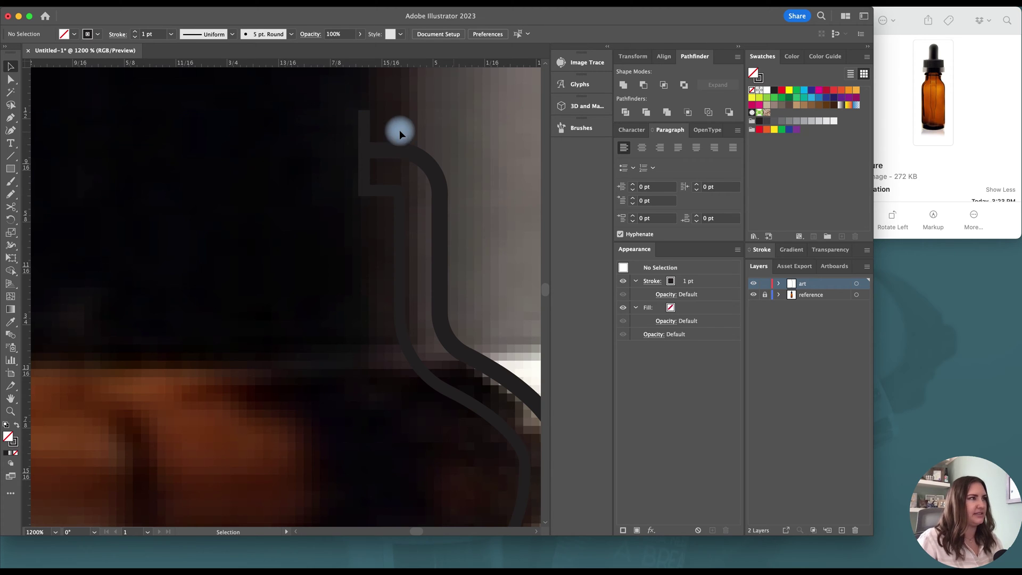
drag(362, 114, 368, 152)
Lift the inner line's base above the outer bottom, ending it on the guide.
scroll(401, 421, down, 6)
scroll(304, 362, up, 3)
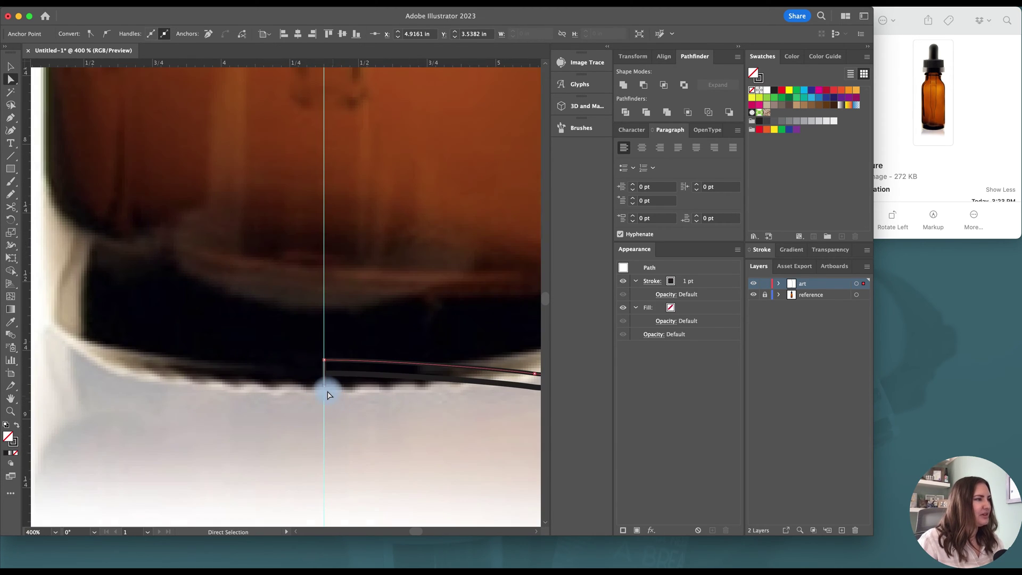
drag(326, 378, 326, 378)
scroll(383, 369, down, 2)
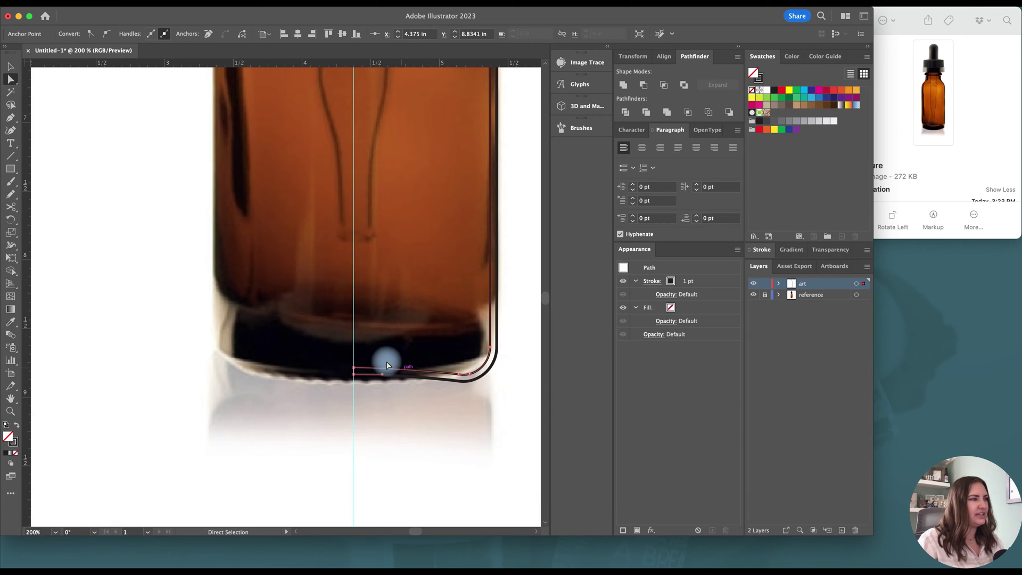
click(469, 373)
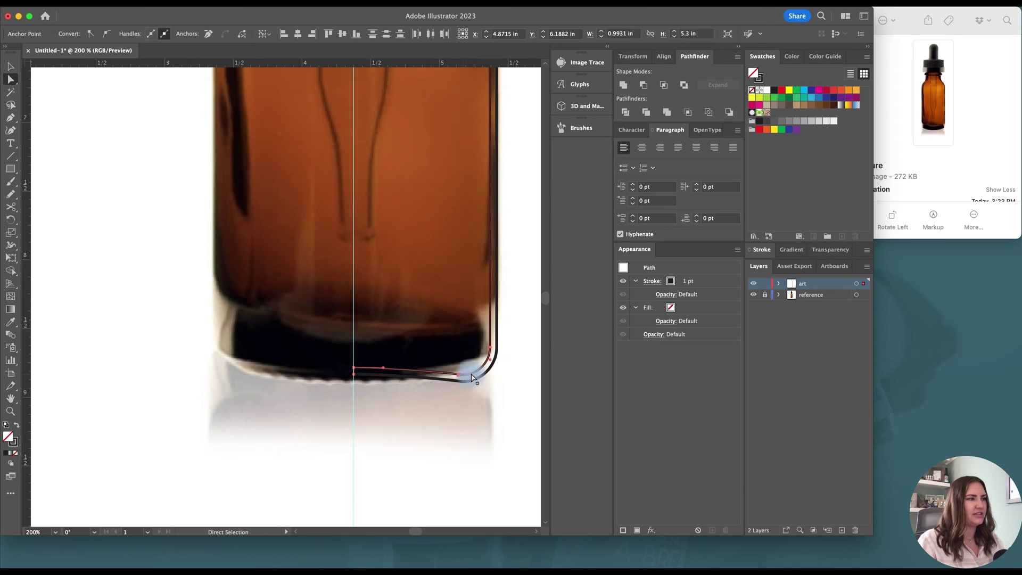
drag(490, 347, 489, 326)
drag(367, 366, 353, 350)
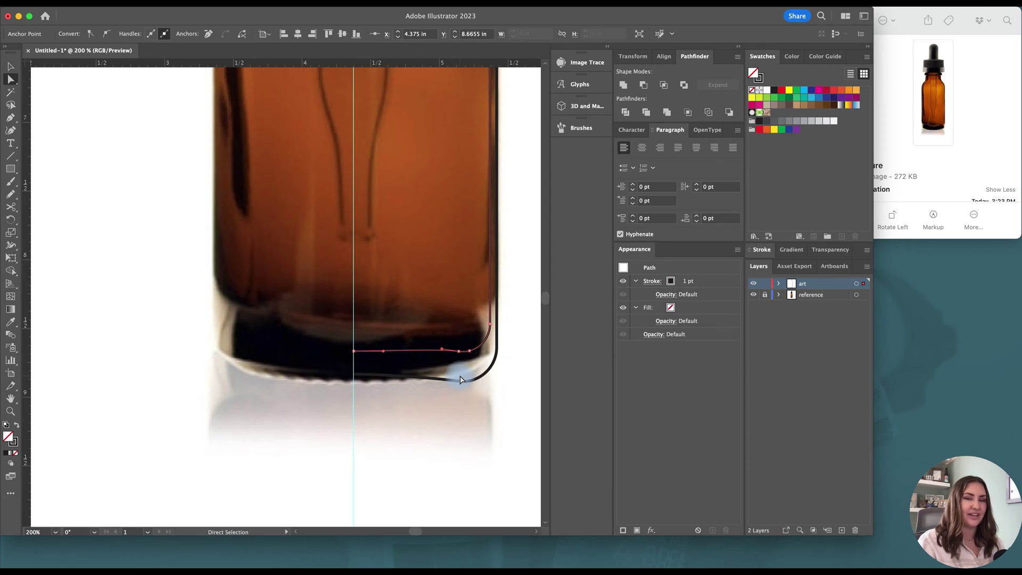
Remove the neck bulge anchors so the inner line runs straight down the neck.
scroll(469, 376, up, 1)
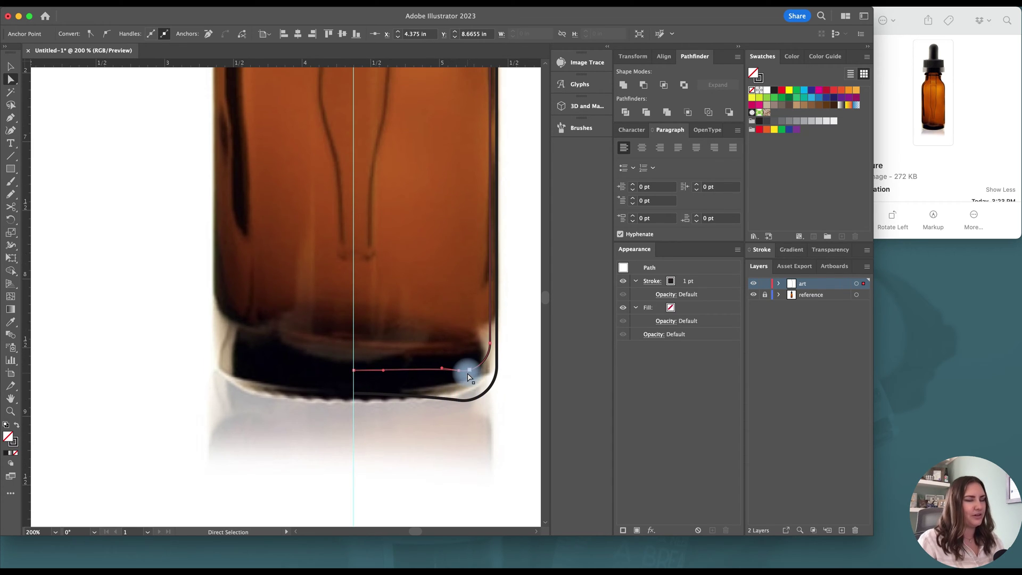
scroll(469, 373, up, 20)
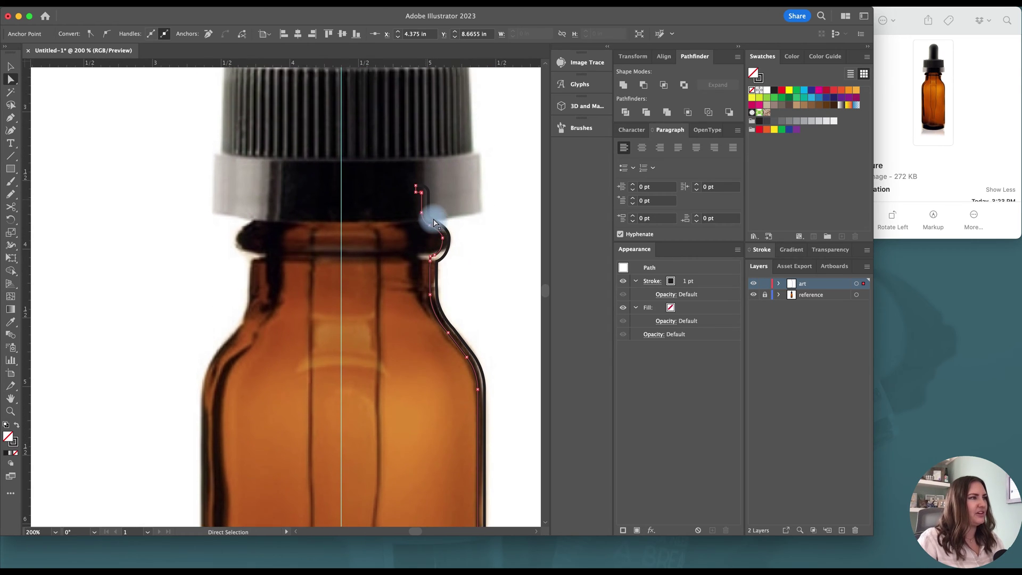
scroll(429, 217, up, 3)
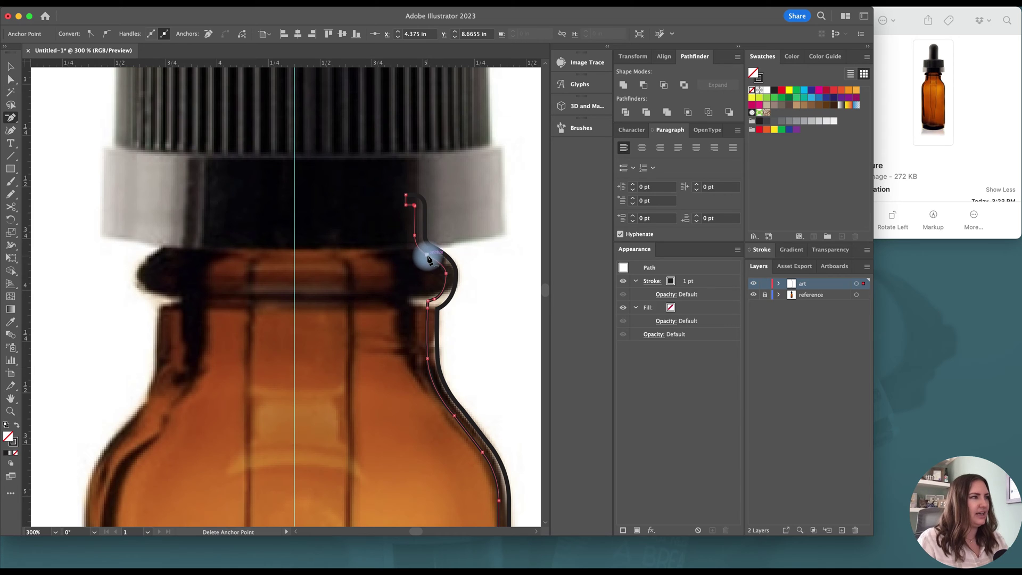
click(445, 273)
click(432, 295)
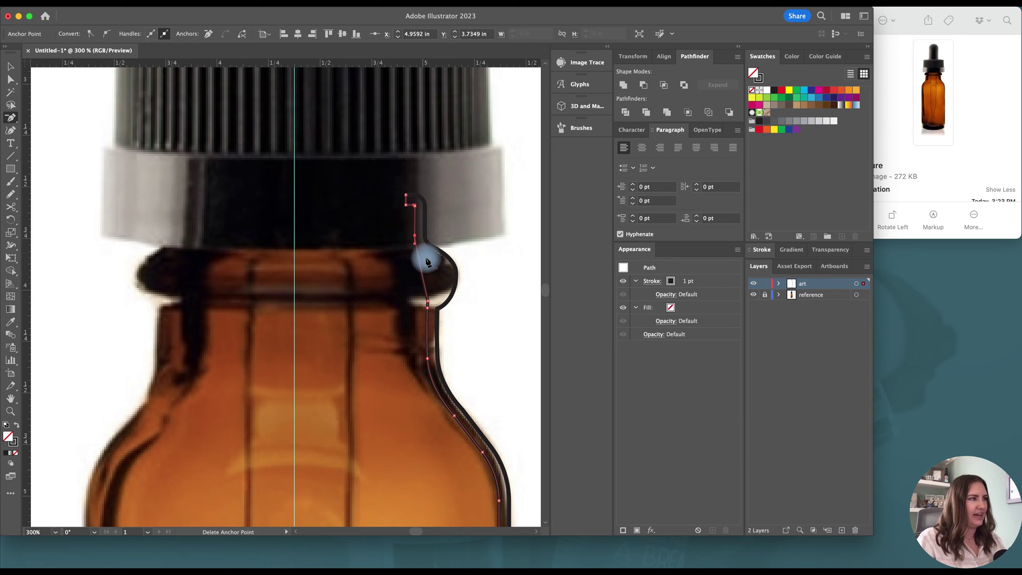
Delete the profile's top anchor and redraw the top to join the right-hand curve.
key(a)
scroll(410, 193, up, 1)
scroll(407, 190, up, 4)
key(minus)
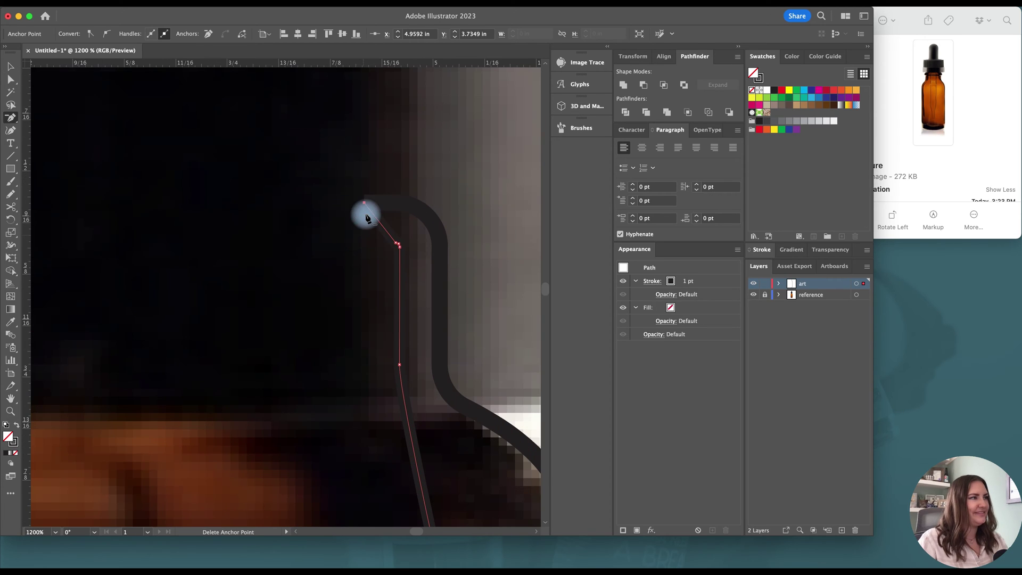
click(366, 206)
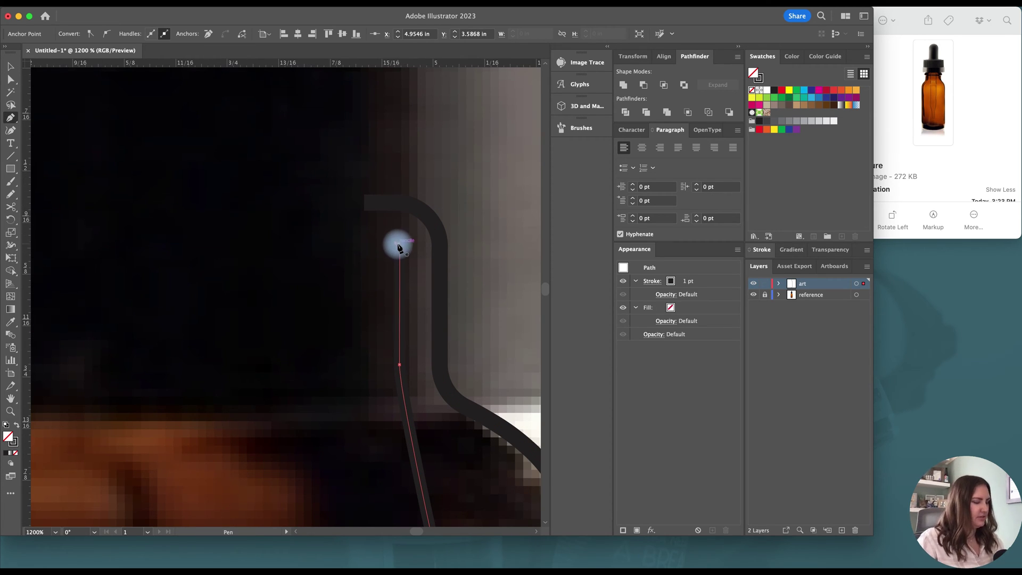
click(399, 246)
click(398, 202)
key(a)
Drag the top anchor up and right to round the outline into a lip under the cap.
key(v)
key(super+shift+a)
key(super+minus)
key(super+minus)
key(super+minus)
key(super+minus)
key(super+minus)
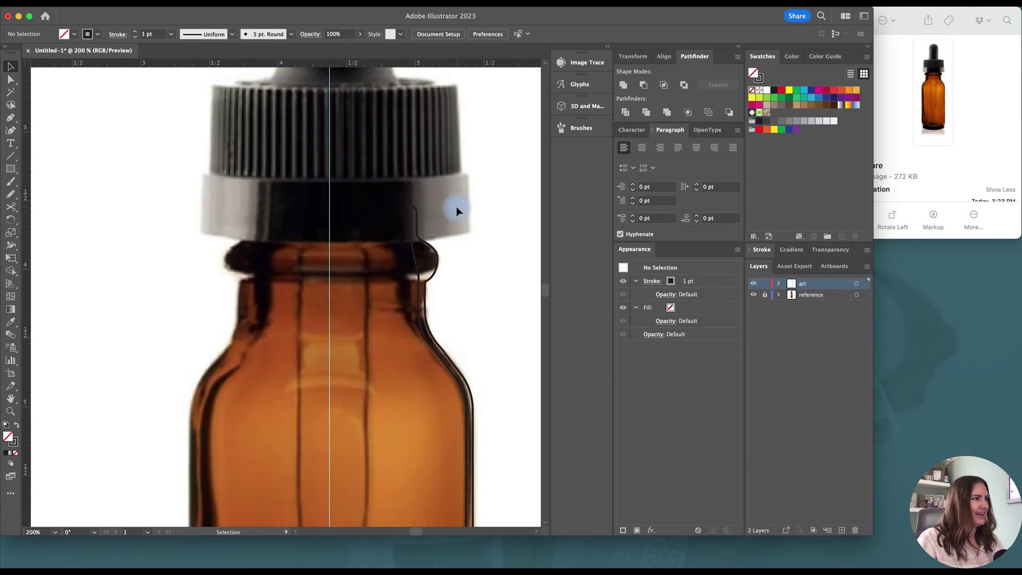
key(super+plus)
key(super+plus)
key(a)
click(365, 207)
key(super+plus)
key(super+plus)
key(super+plus)
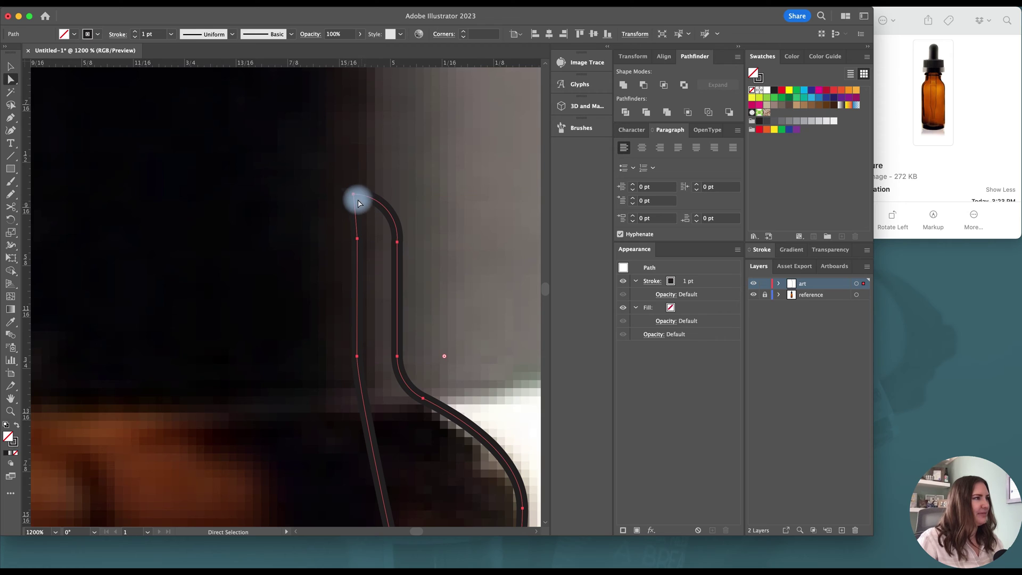
click(357, 202)
drag(355, 197, 398, 193)
scroll(426, 230, down, 2)
key(v)
click(446, 242)
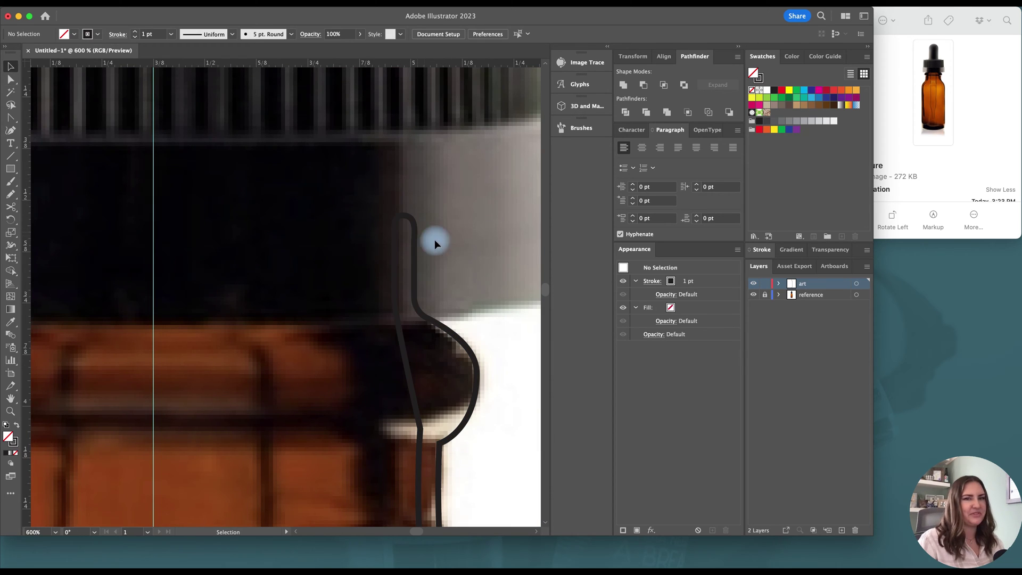
scroll(456, 249, down, 5)
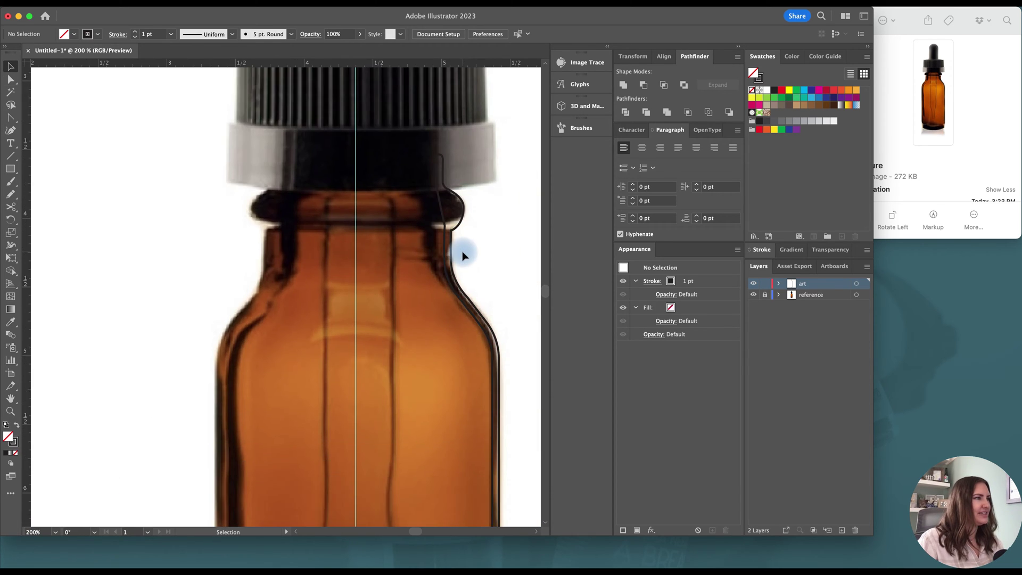
scroll(462, 251, down, 3)
scroll(462, 250, down, 2)
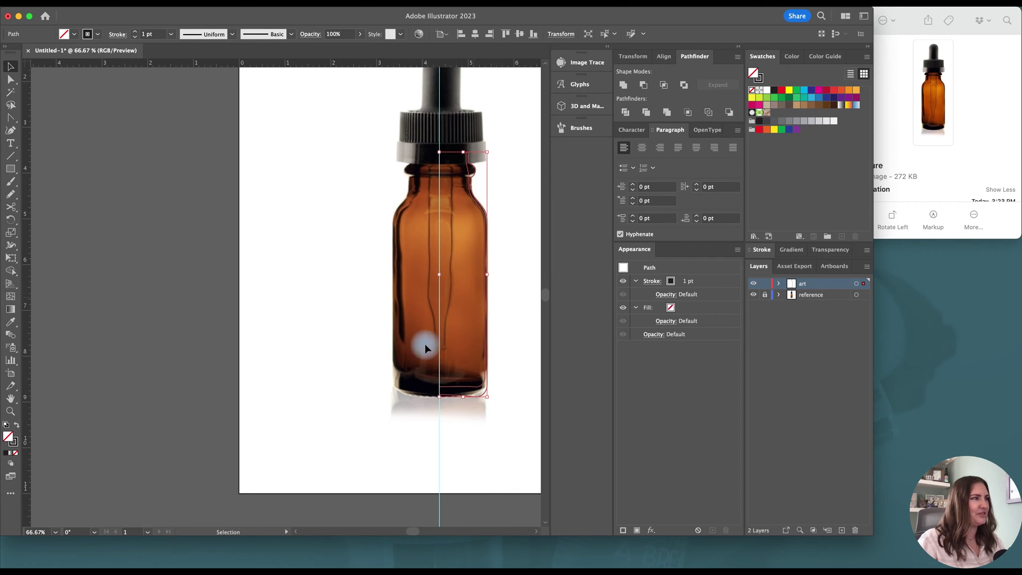
Fill the half-profile path with amber orange sampled from the bottle photo using the Eyedropper.
scroll(407, 373, right, 3)
scroll(406, 372, up, 3)
click(425, 350)
key(i)
click(419, 355)
key(v)
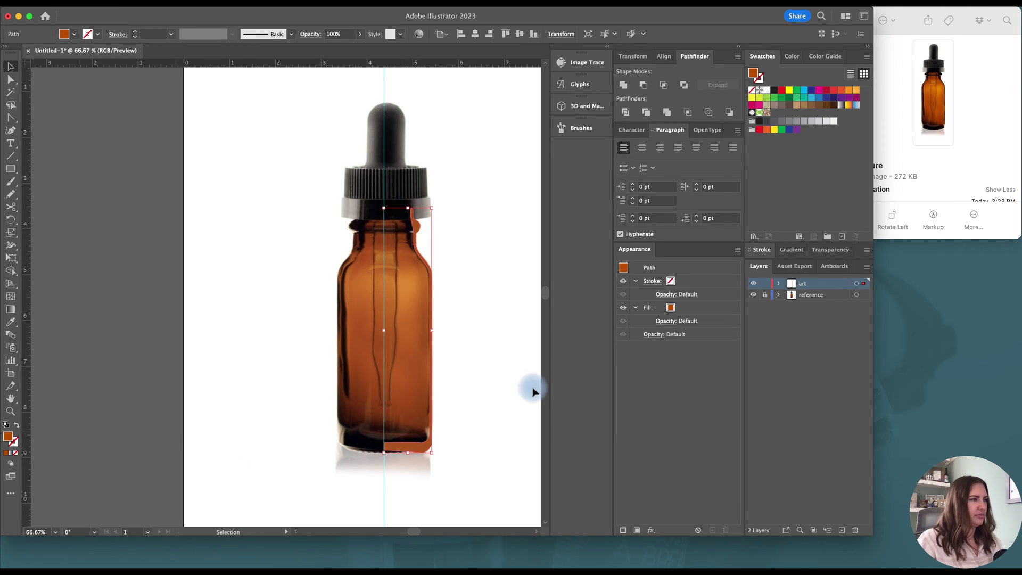
scroll(529, 385, up, 1)
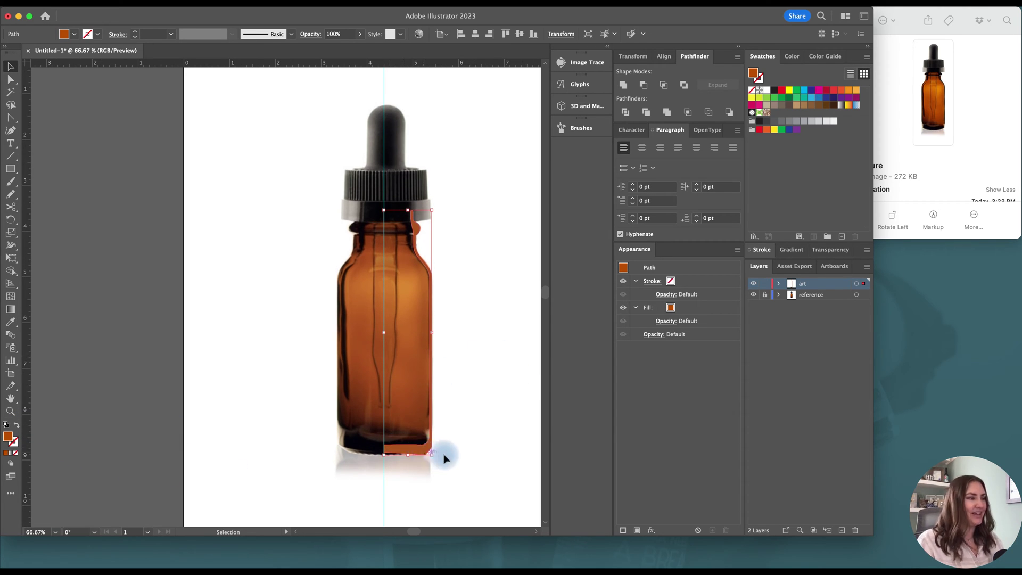
click(434, 472)
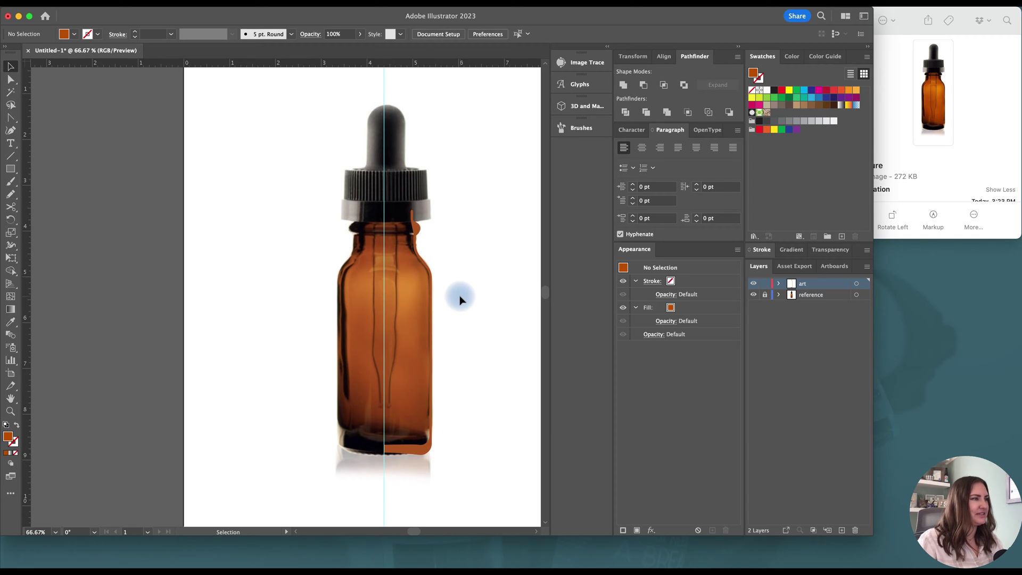
scroll(444, 322, up, 3)
click(432, 329)
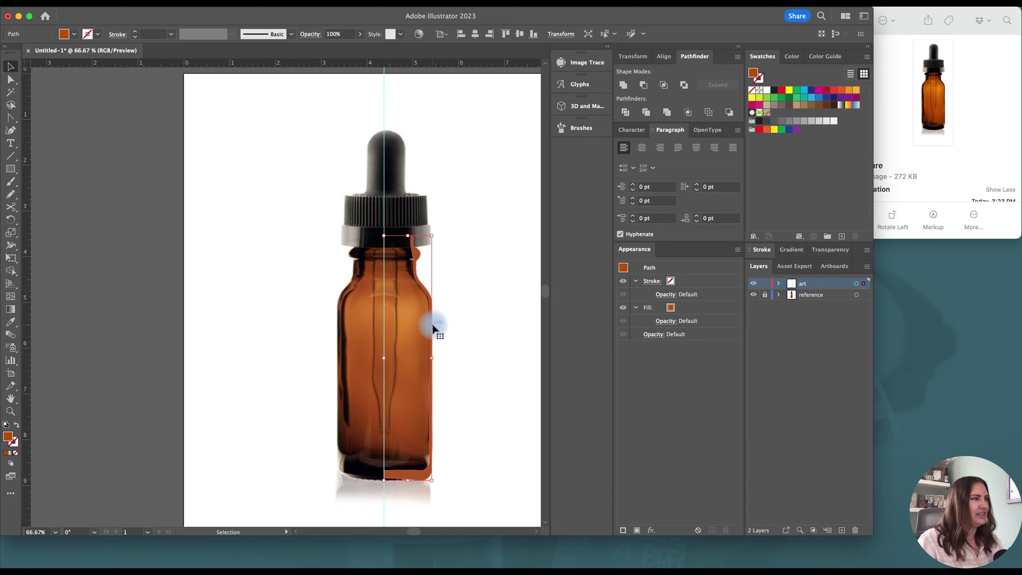
click(468, 320)
scroll(468, 320, up, 3)
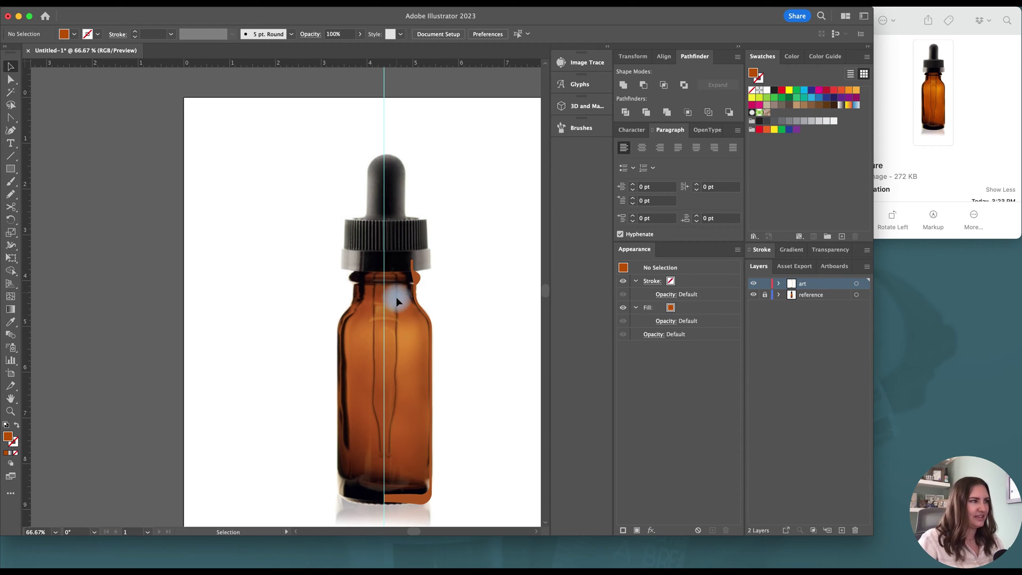
Draw a tall narrow rectangle from the bottle neck down, with a black outline and no fill.
scroll(396, 302, down, 1)
scroll(396, 301, up, 1)
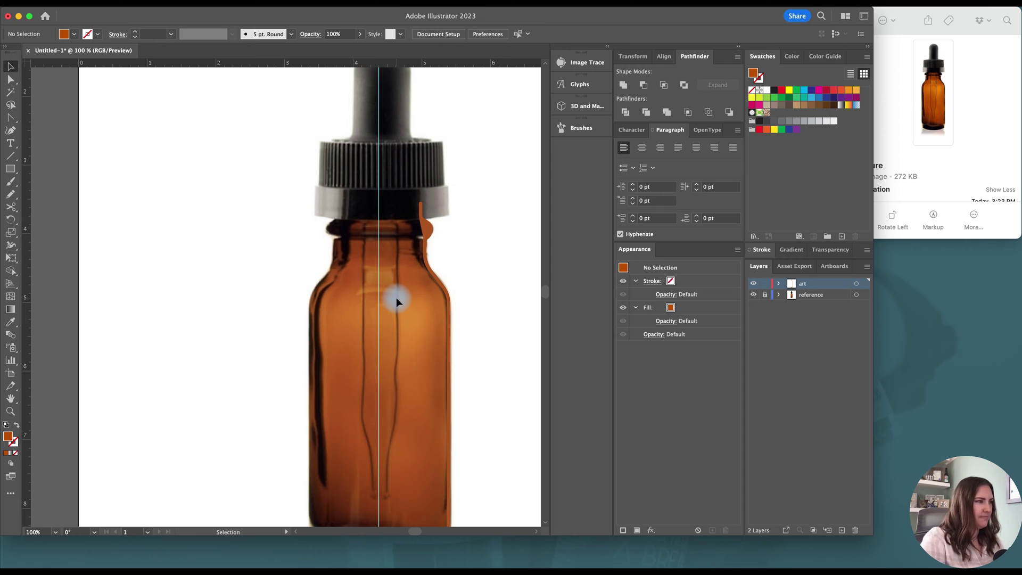
key(m)
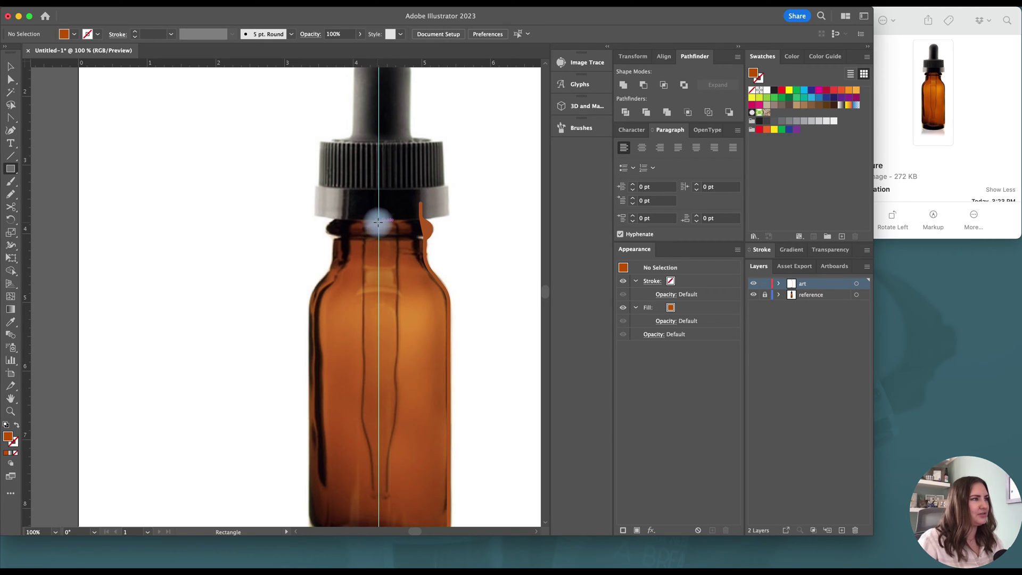
drag(378, 220, 398, 500)
click(16, 424)
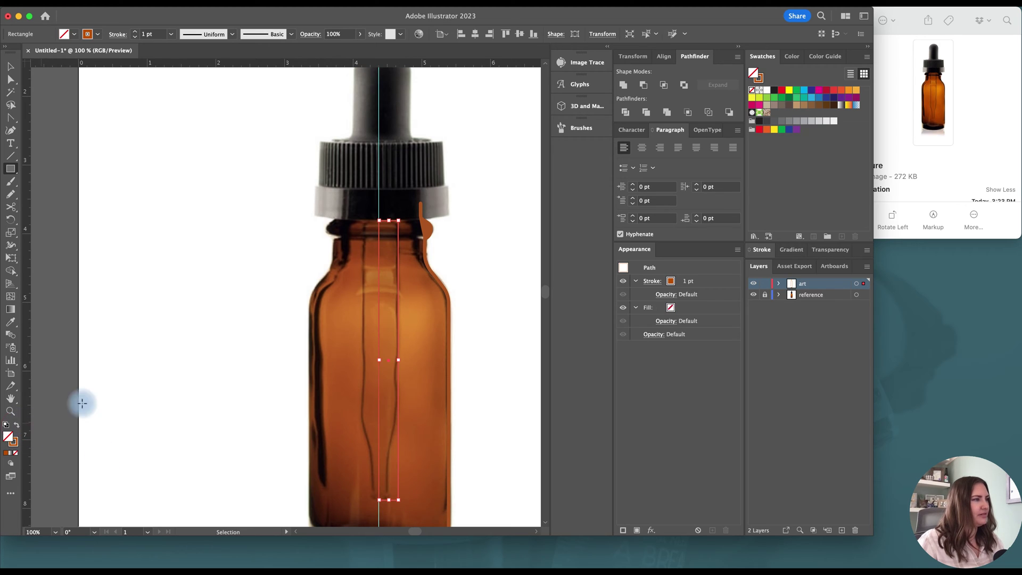
click(774, 90)
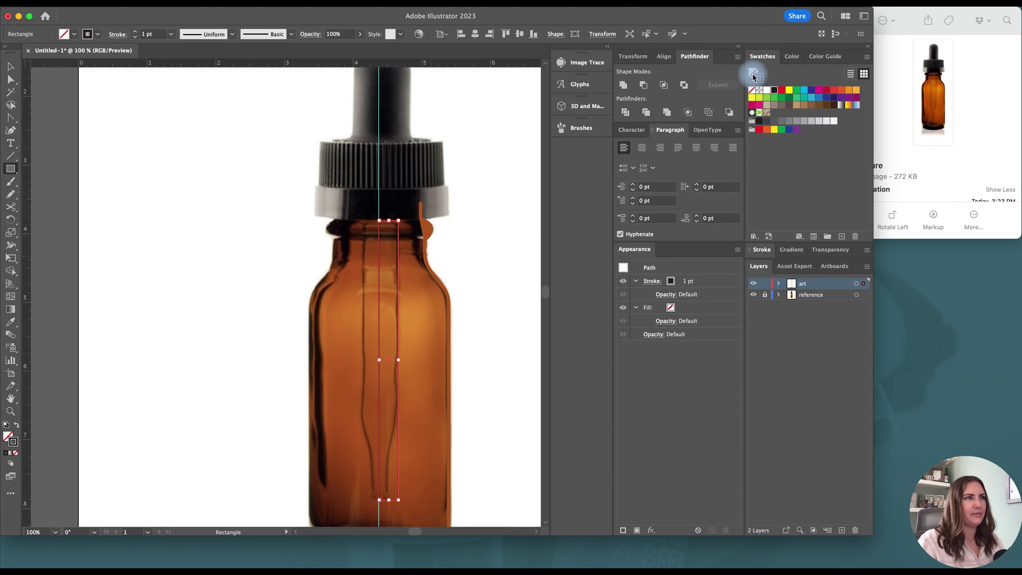
Cut the rectangle with Scissors at its top-left and bottom-left corners.
click(11, 207)
scroll(383, 223, up, 1)
click(378, 215)
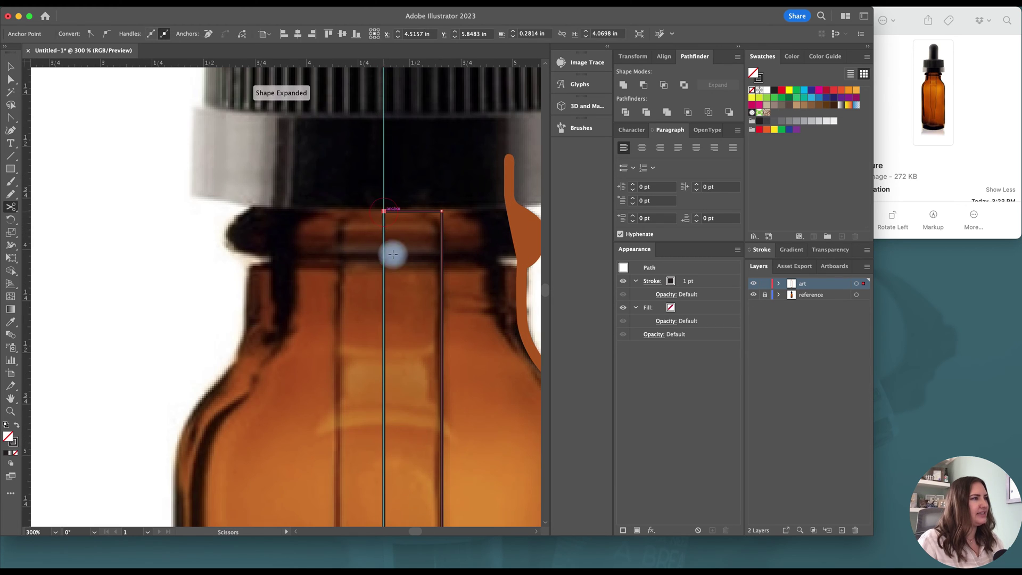
scroll(398, 297, up, 2)
scroll(400, 302, down, 5)
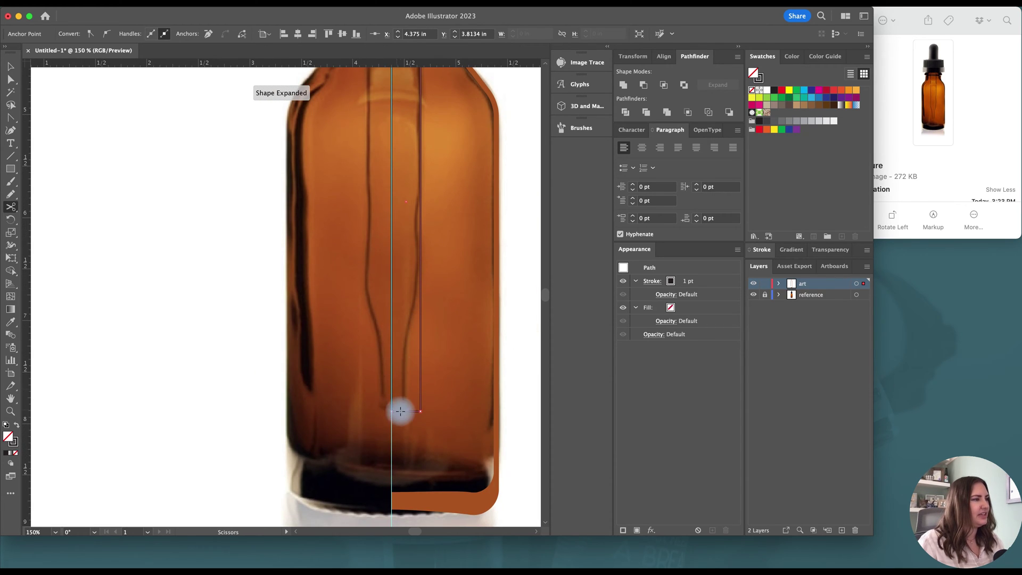
click(390, 411)
scroll(449, 343, up, 5)
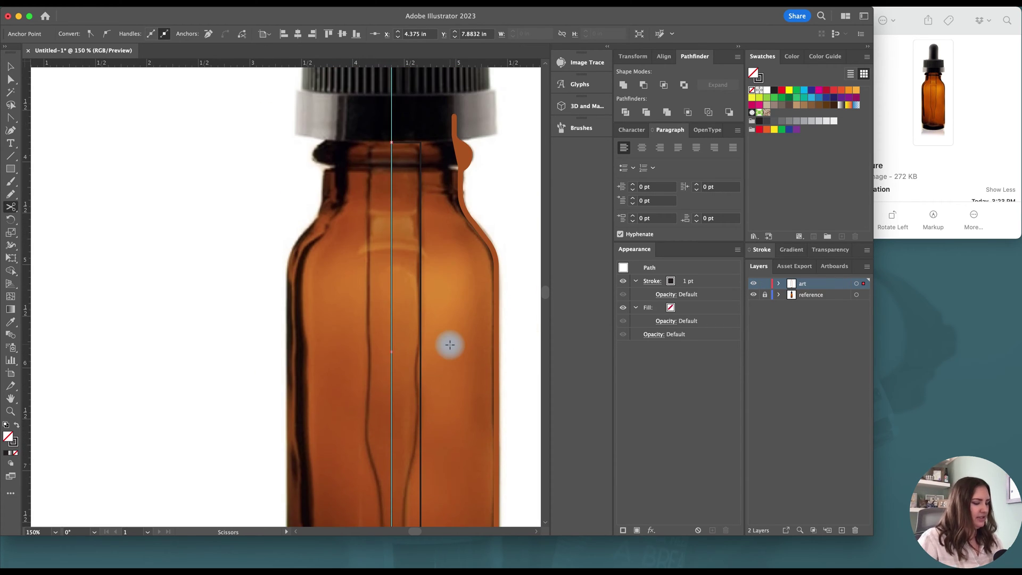
key(v)
click(449, 344)
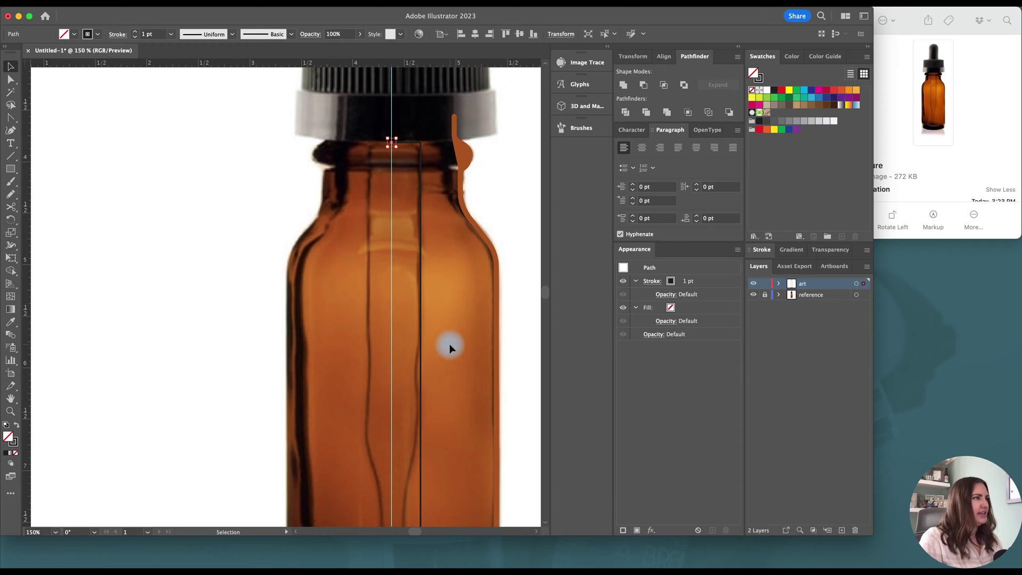
Add an anchor to the right edge line and pull it up and left.
click(420, 176)
scroll(421, 174, down, 5)
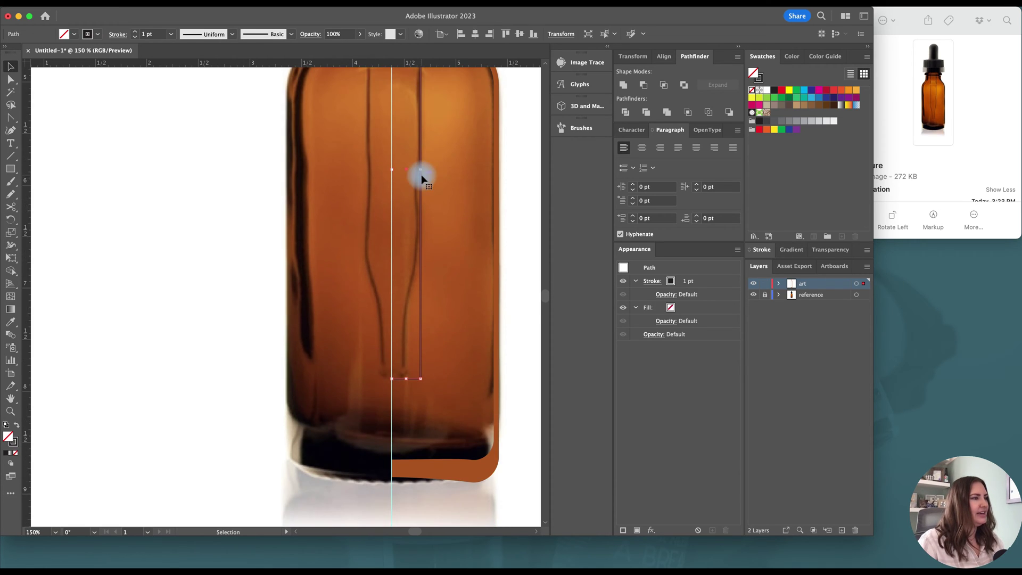
key(a)
click(421, 378)
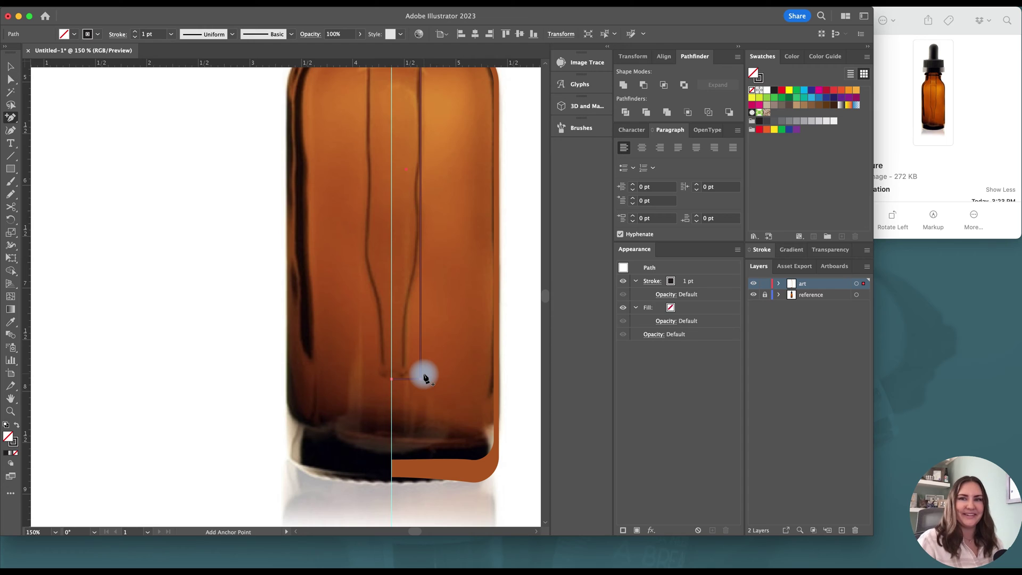
key(plus)
click(421, 314)
key(a)
click(424, 246)
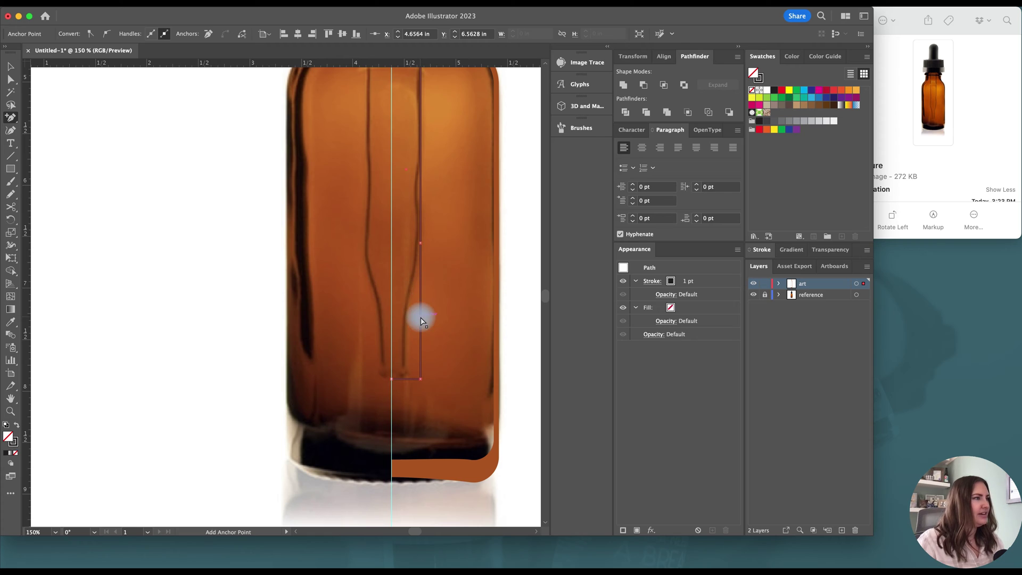
drag(421, 319, 401, 327)
Convert the bottom anchor so the line curves along the dropper tube's lower end.
key(shift+c)
drag(421, 379, 406, 383)
scroll(405, 382, up, 2)
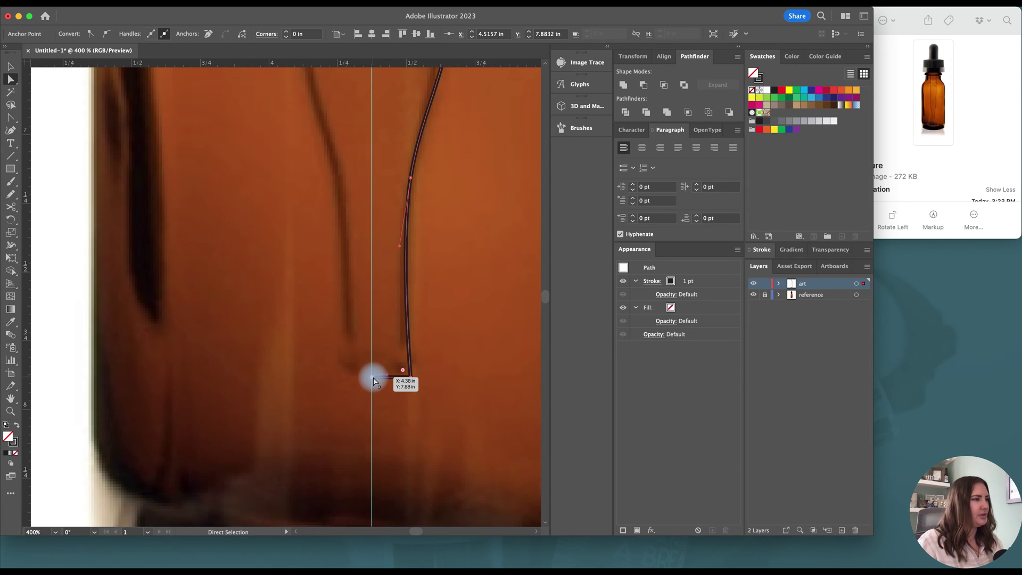
key(minus)
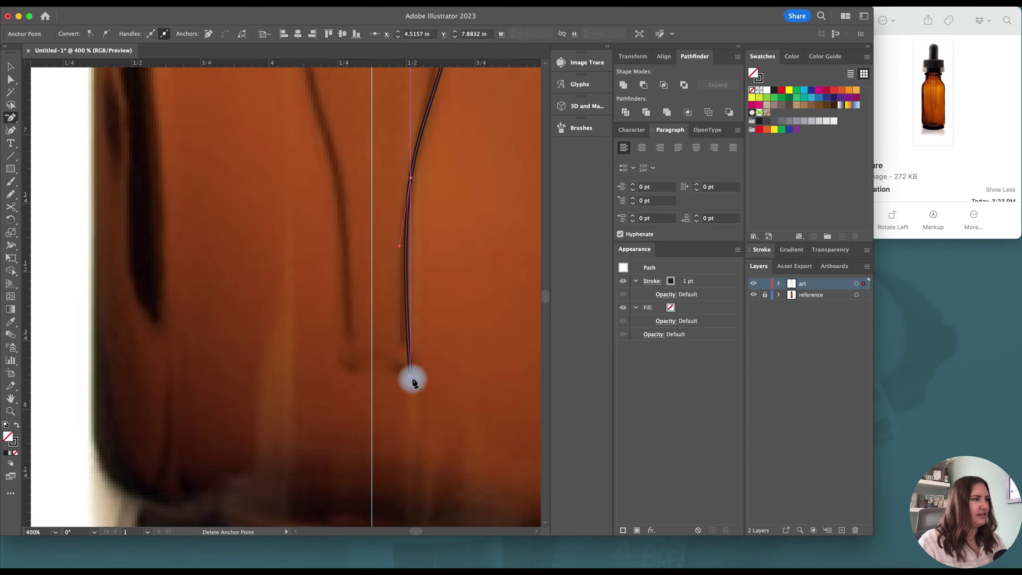
key(super+1)
key(v)
key(super+shift+a)
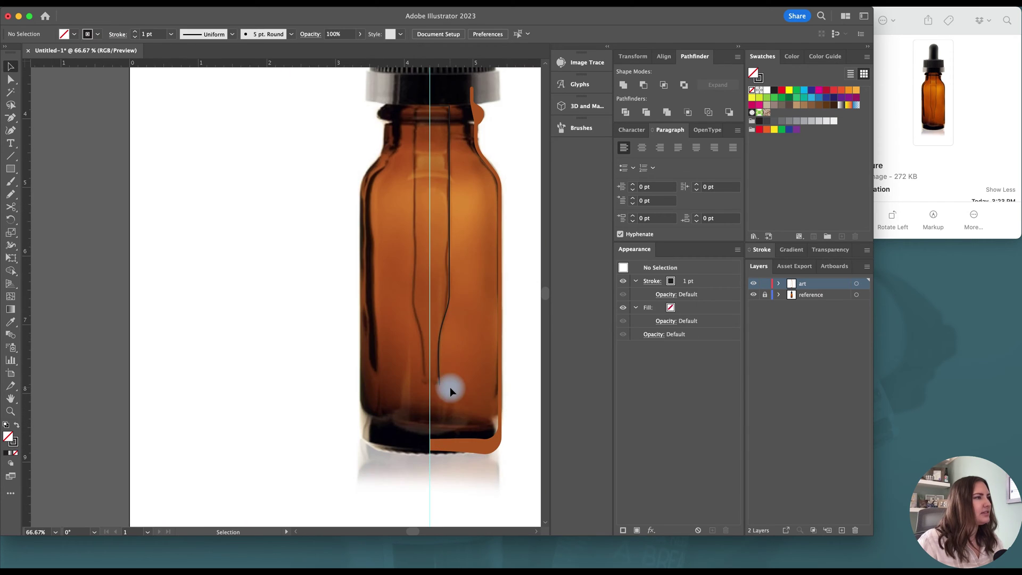
Thicken the dropper line to 4 pt and convert it with Outline Stroke.
click(450, 298)
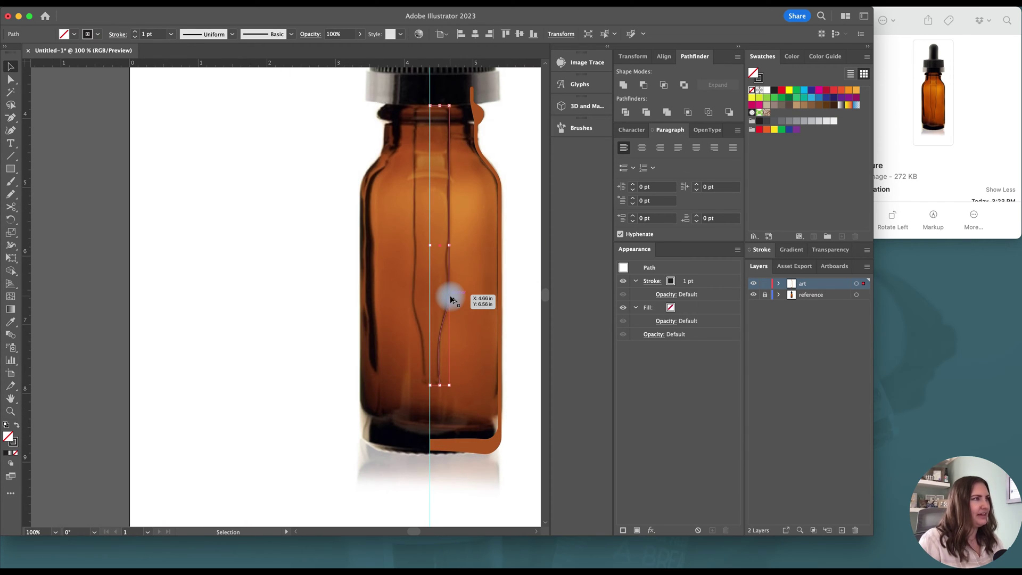
drag(450, 298, 449, 296)
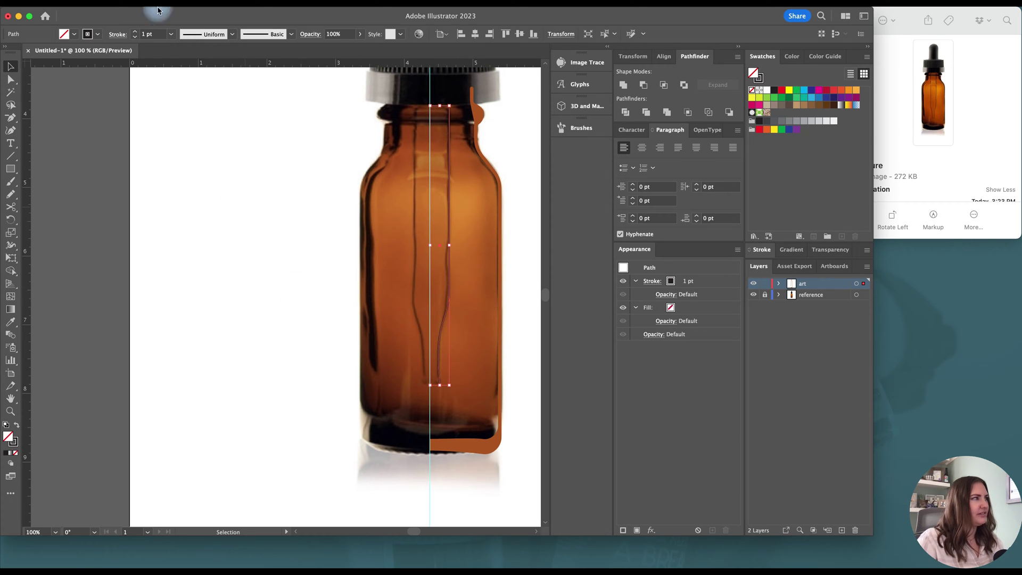
click(134, 31)
click(135, 31)
click(135, 32)
click(136, 7)
mouse_move(184, 279)
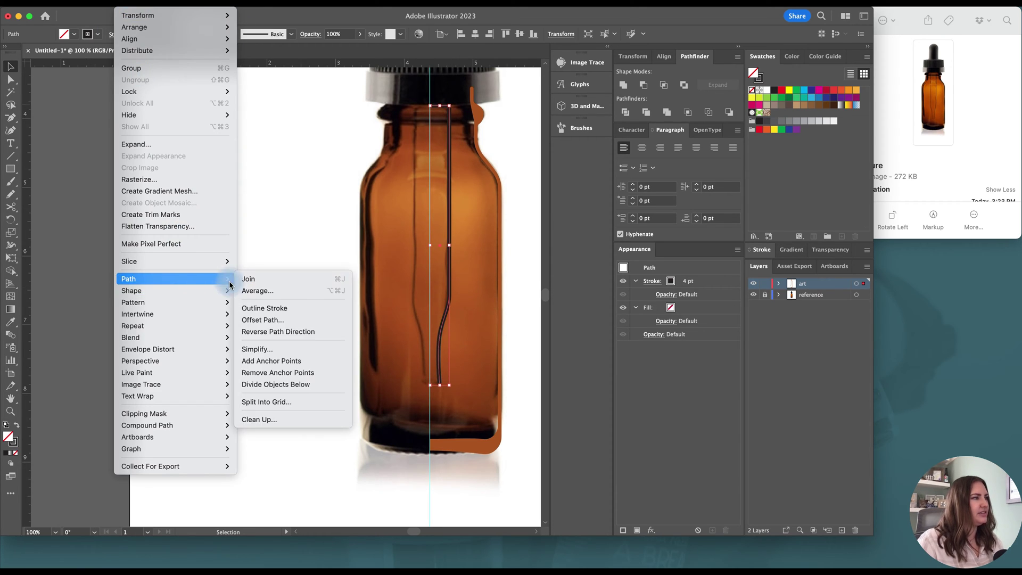
click(268, 309)
Swap the outlined shape to a thin outline and cut it at its bottom end and top-right corner.
click(16, 425)
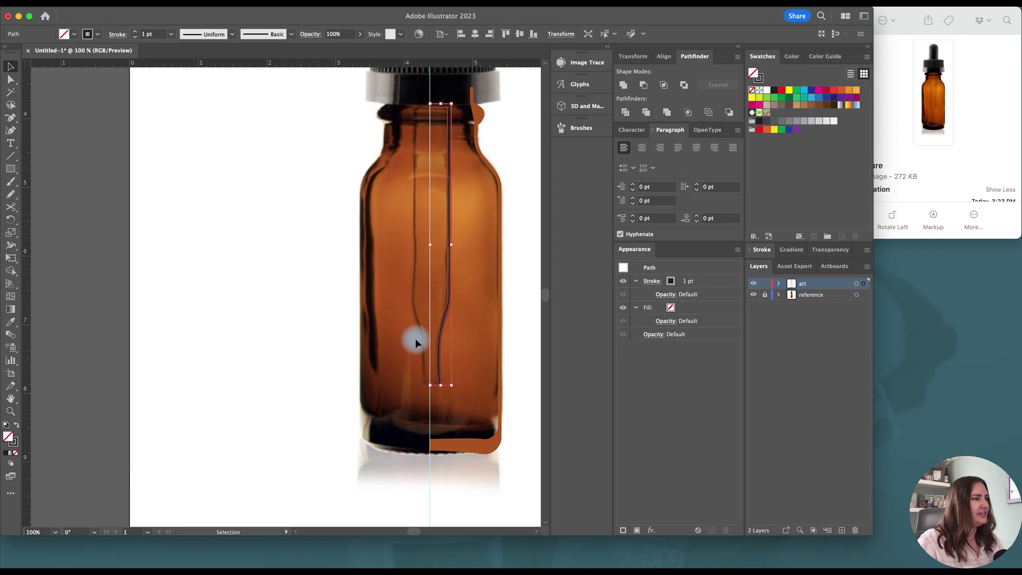
scroll(446, 364, up, 3)
click(11, 206)
click(427, 433)
scroll(449, 246, up, 5)
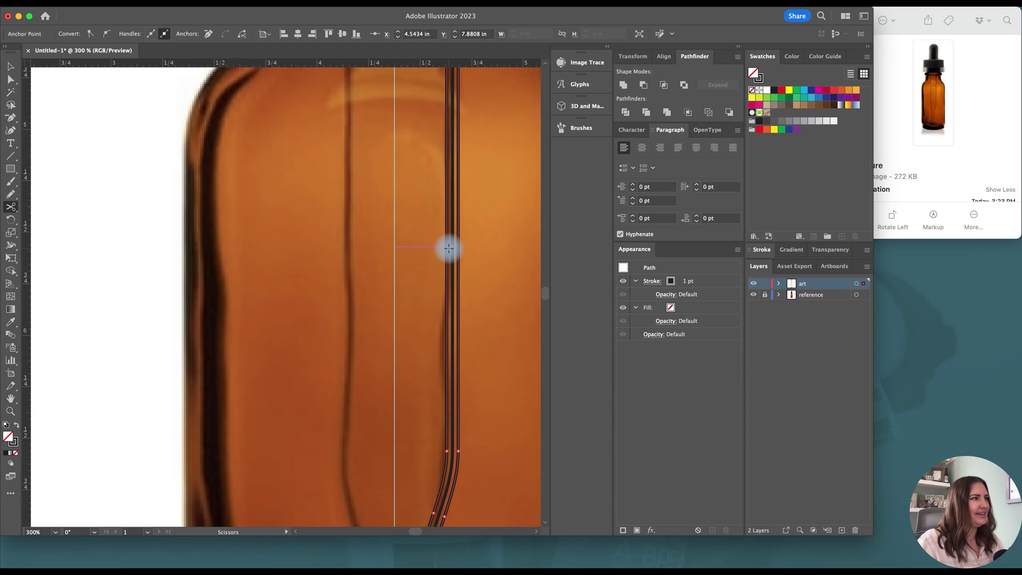
click(457, 138)
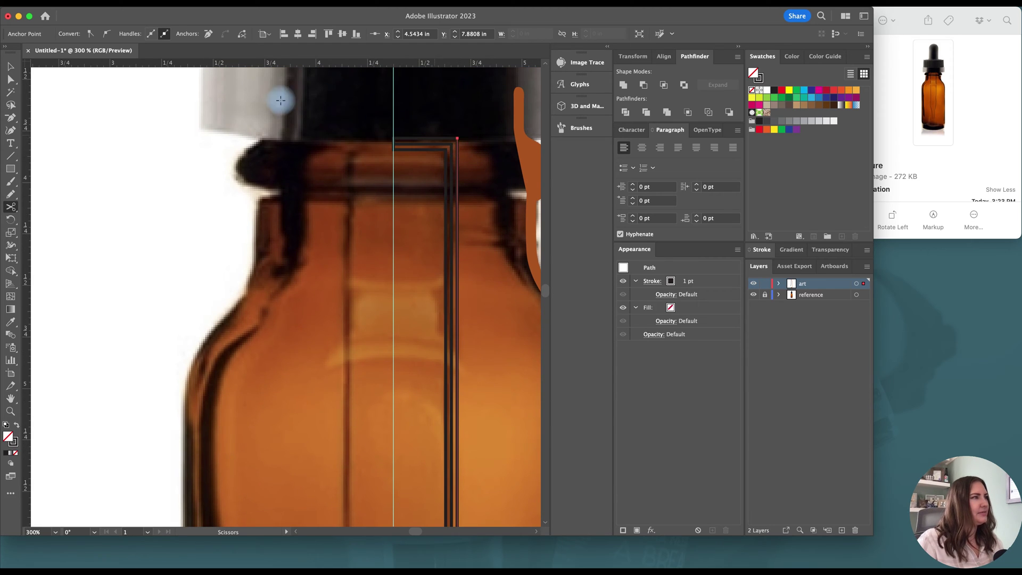
click(9, 65)
click(413, 158)
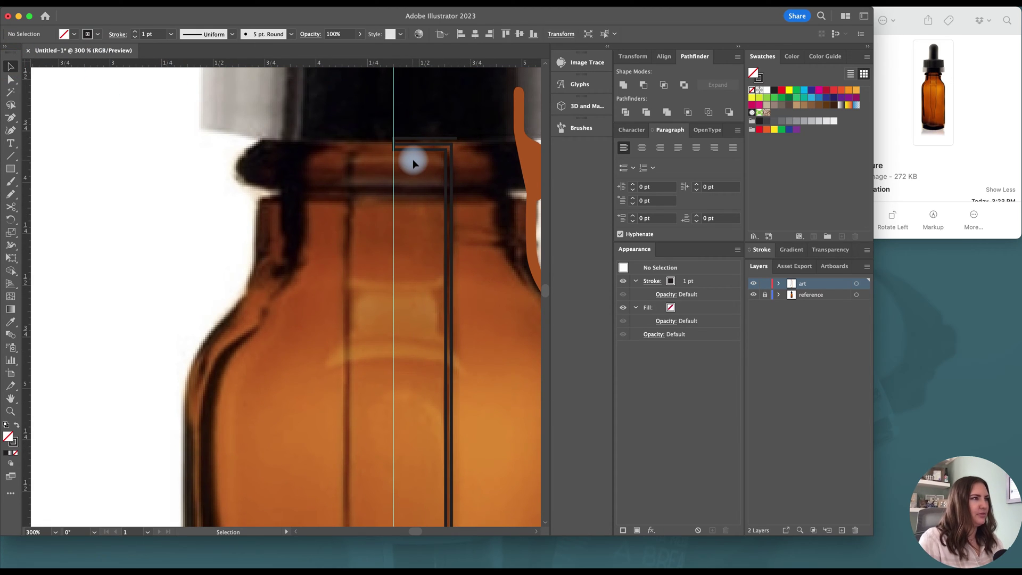
Select the path at the top of the neck and lower its top-left anchor slightly.
drag(473, 114, 305, 154)
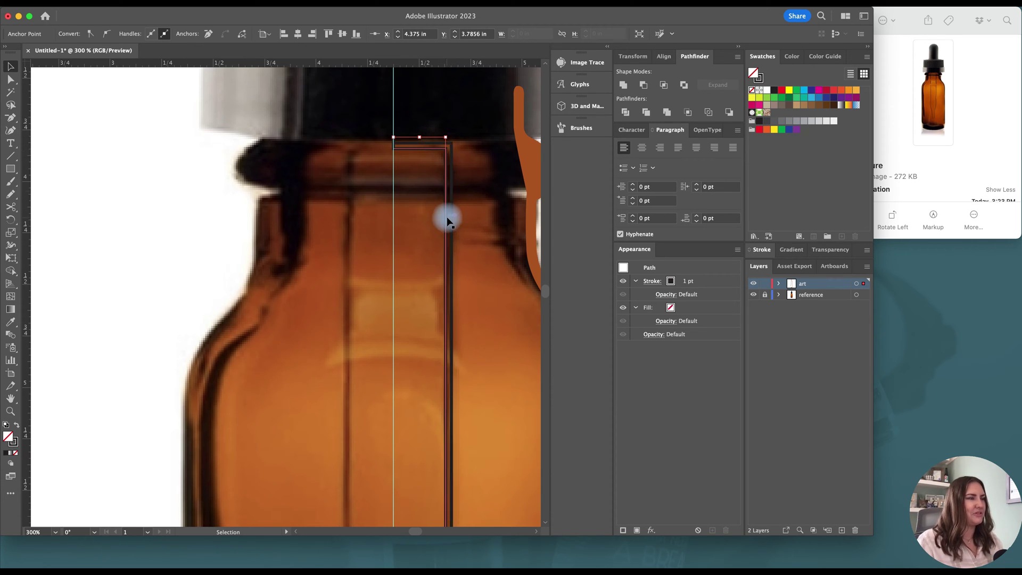
scroll(447, 218, up, 3)
scroll(426, 241, up, 2)
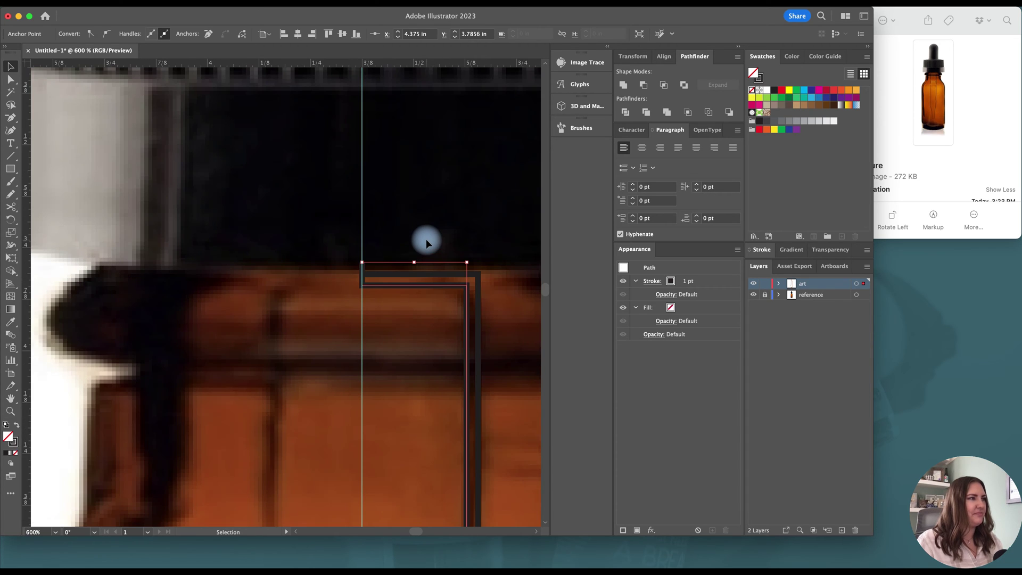
key(a)
drag(363, 265, 362, 276)
Select the path's bottom end anchor to round it, then zoom out to 150%.
key(super+1)
scroll(449, 303, down, 3)
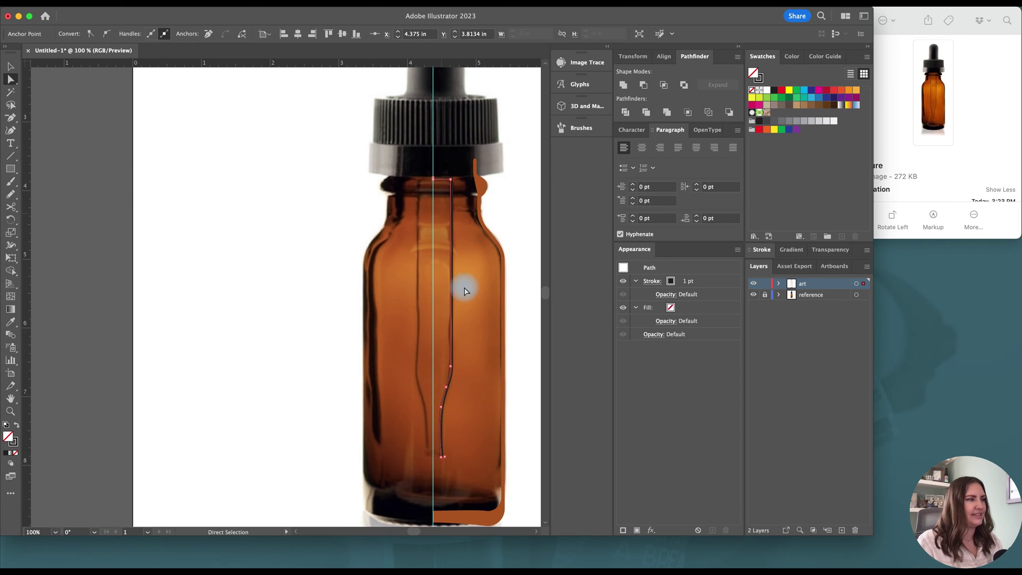
scroll(474, 373, up, 3)
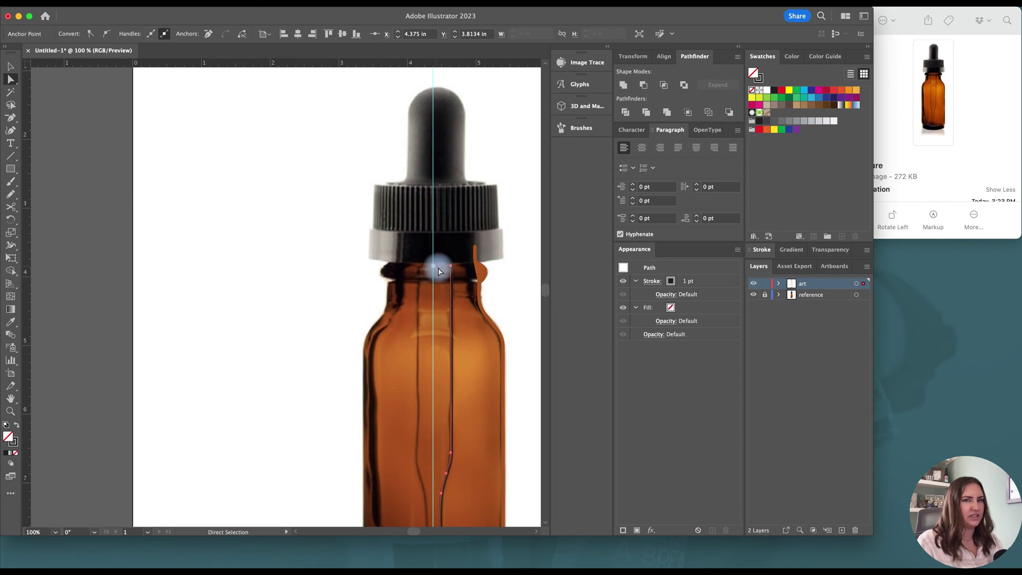
scroll(465, 366, up, 5)
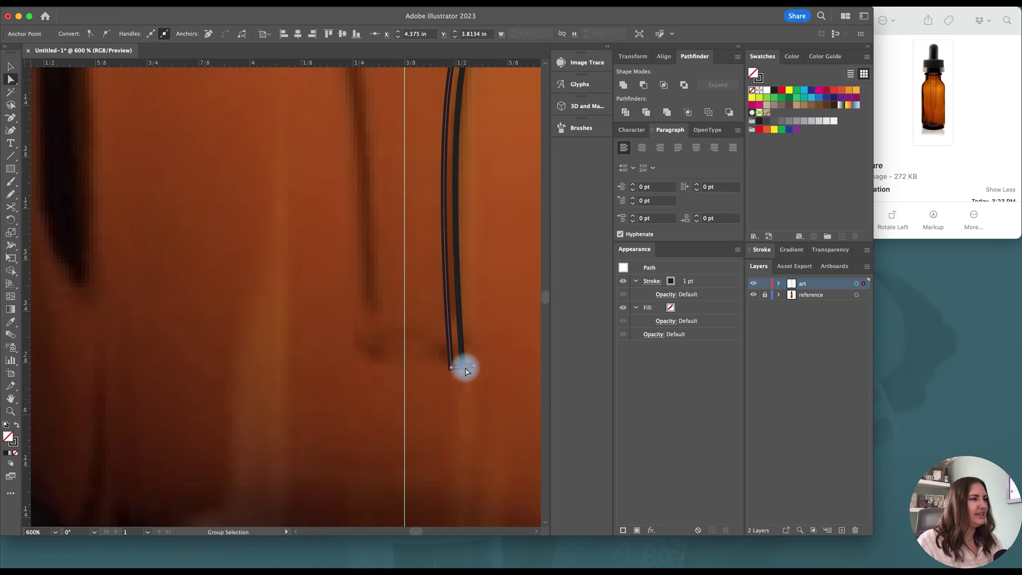
click(462, 366)
key(v)
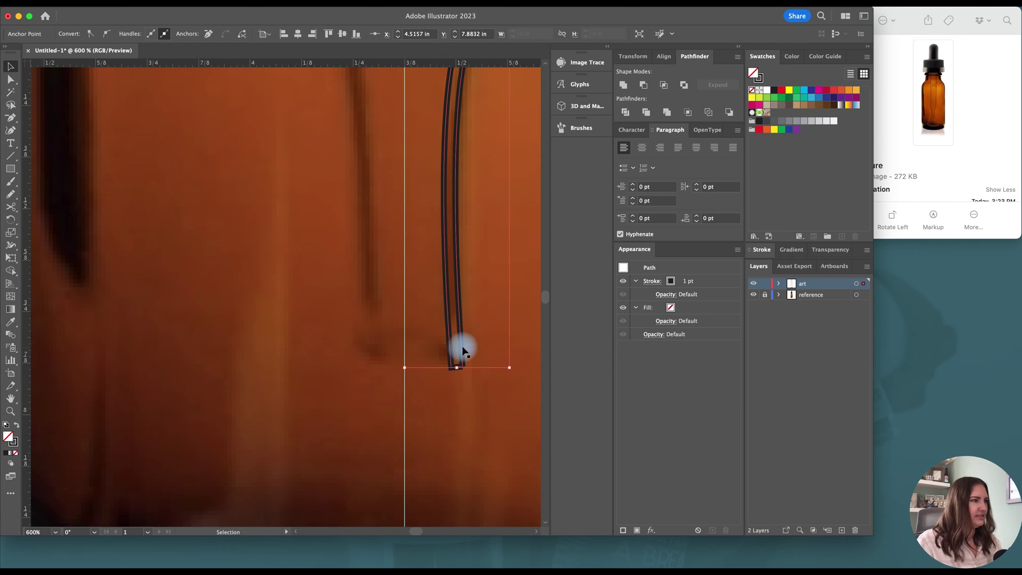
key(a)
key(a)
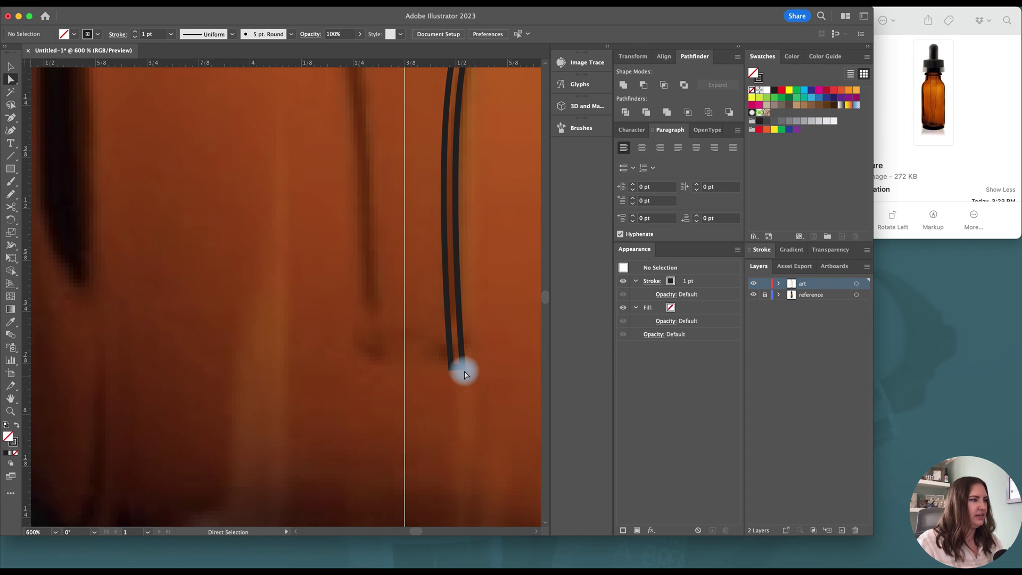
click(454, 364)
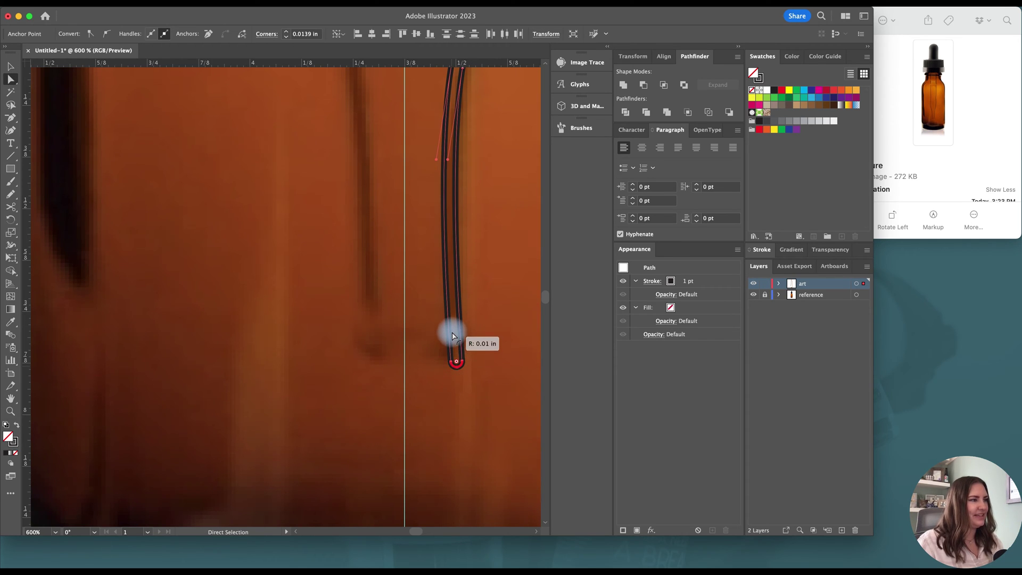
key(v)
click(509, 394)
key(cmd+minus)
key(cmd+minus)
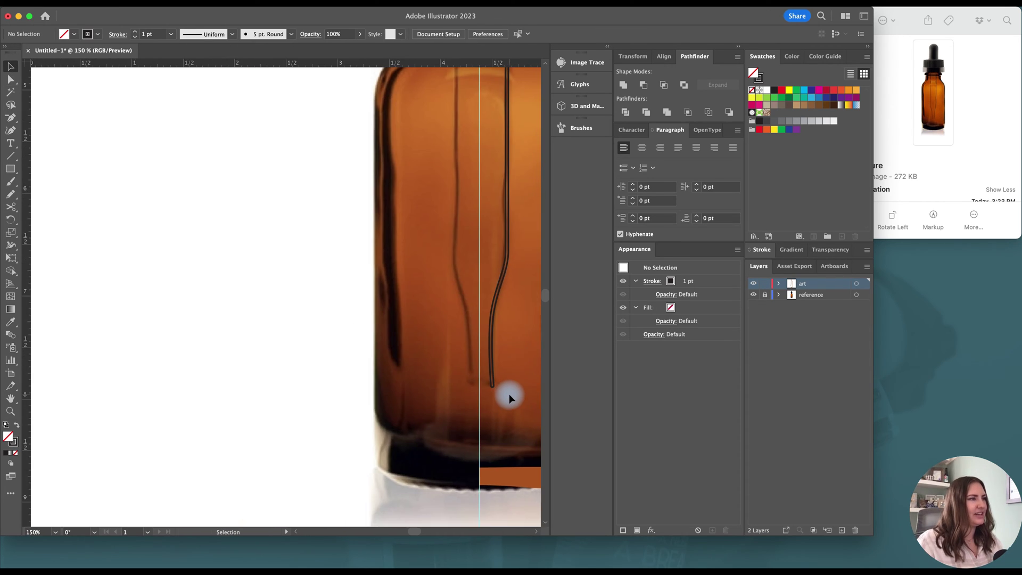
key(cmd+minus)
Swap fill and stroke on the glass-wall path and fill it solid white.
click(459, 293)
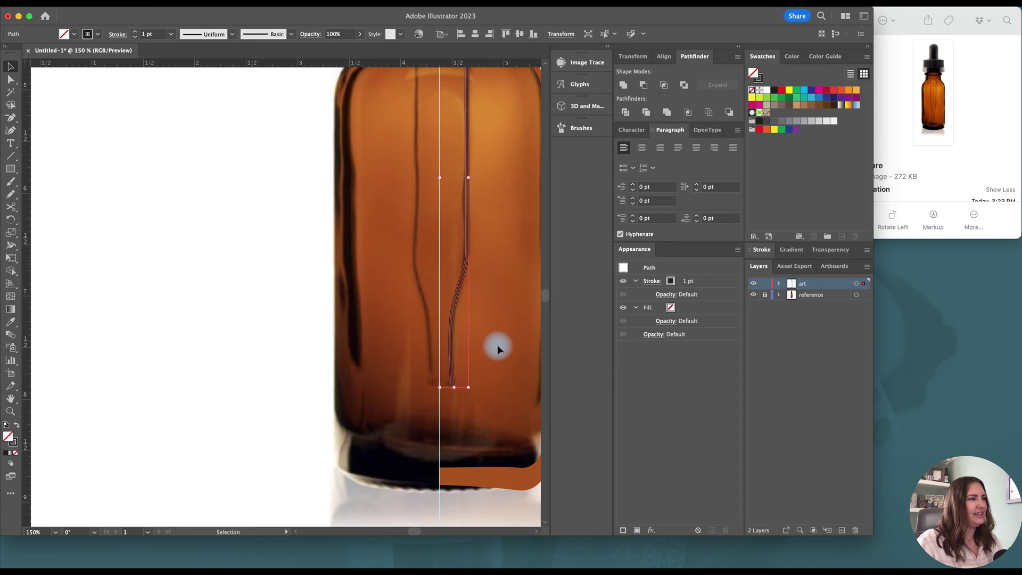
scroll(494, 346, up, 4)
scroll(387, 282, up, 1)
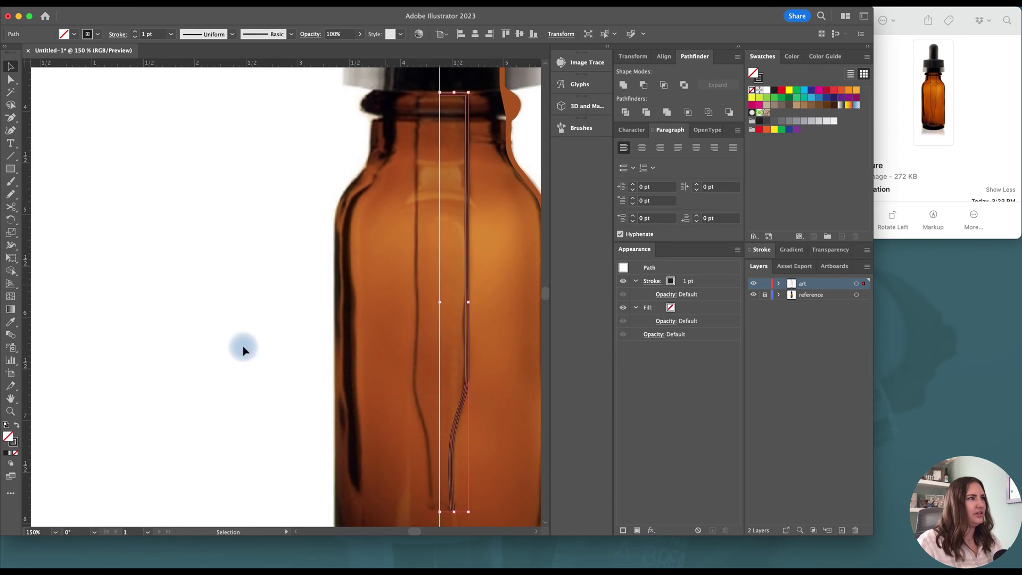
click(16, 426)
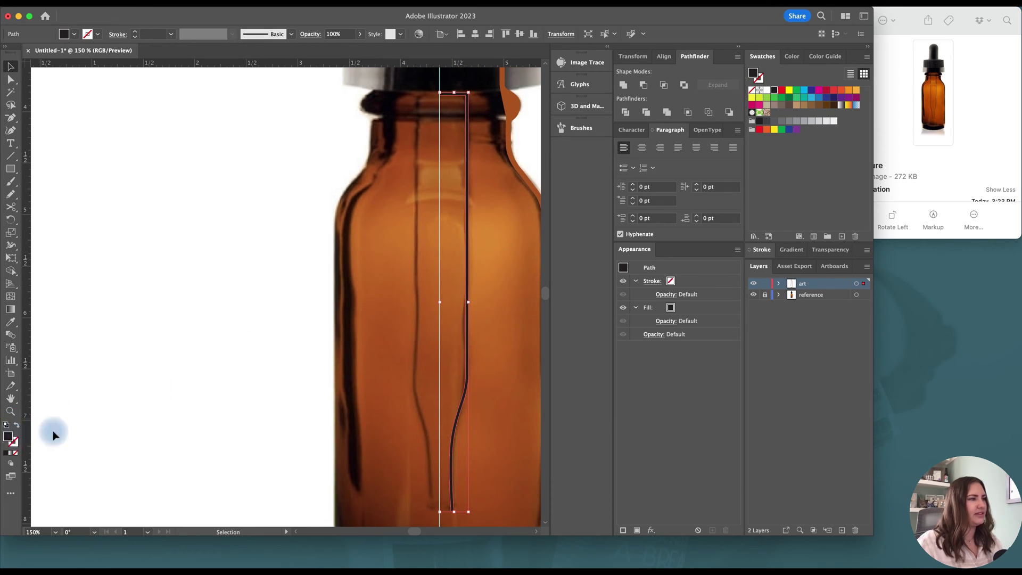
click(767, 90)
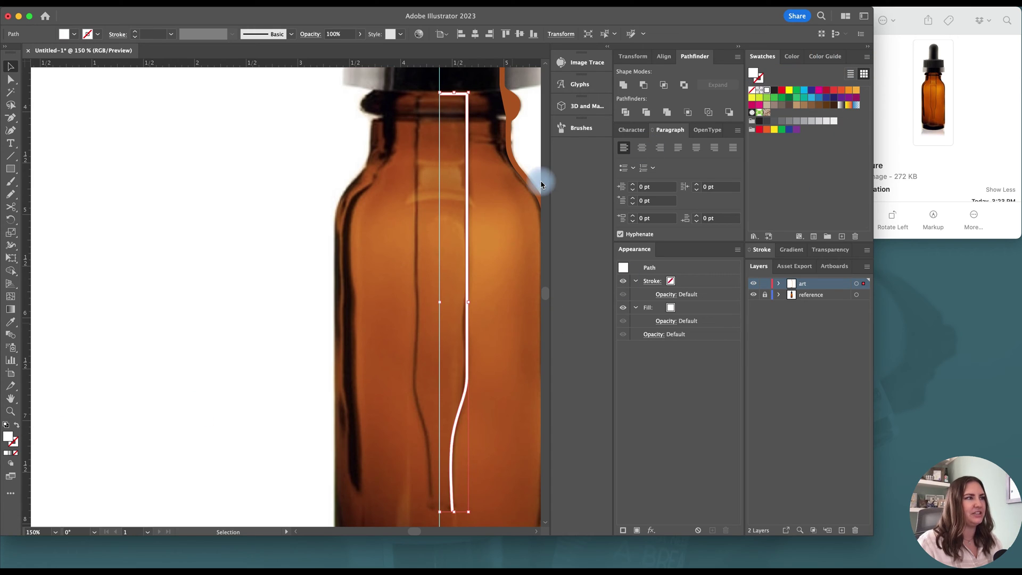
click(251, 212)
scroll(266, 213, right, 2)
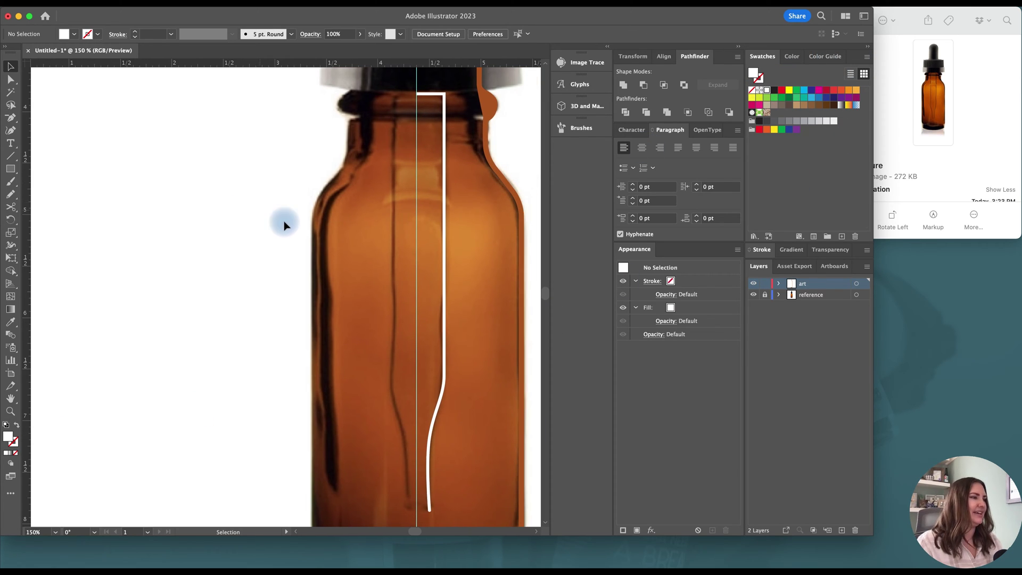
Draw a rectangle below the dropper cap with a black outline and no fill.
key(m)
scroll(445, 330, up, 10)
drag(412, 273, 520, 320)
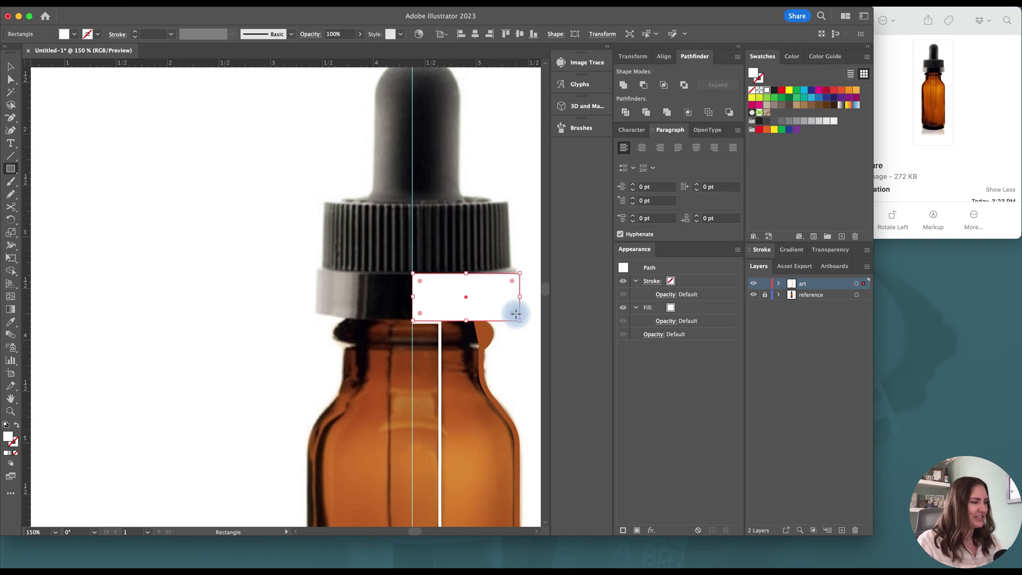
key(v)
drag(519, 297, 517, 297)
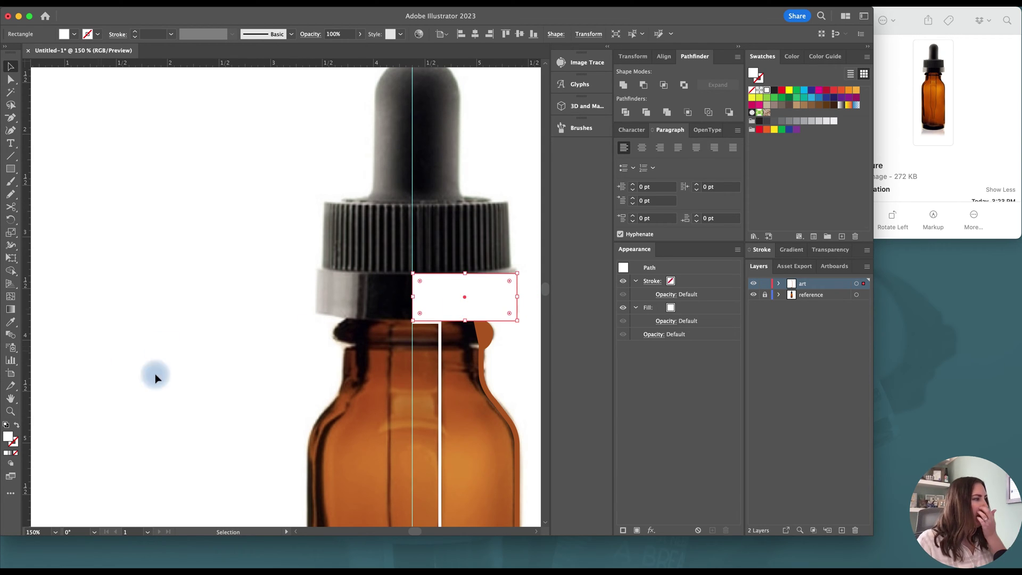
click(773, 92)
click(16, 424)
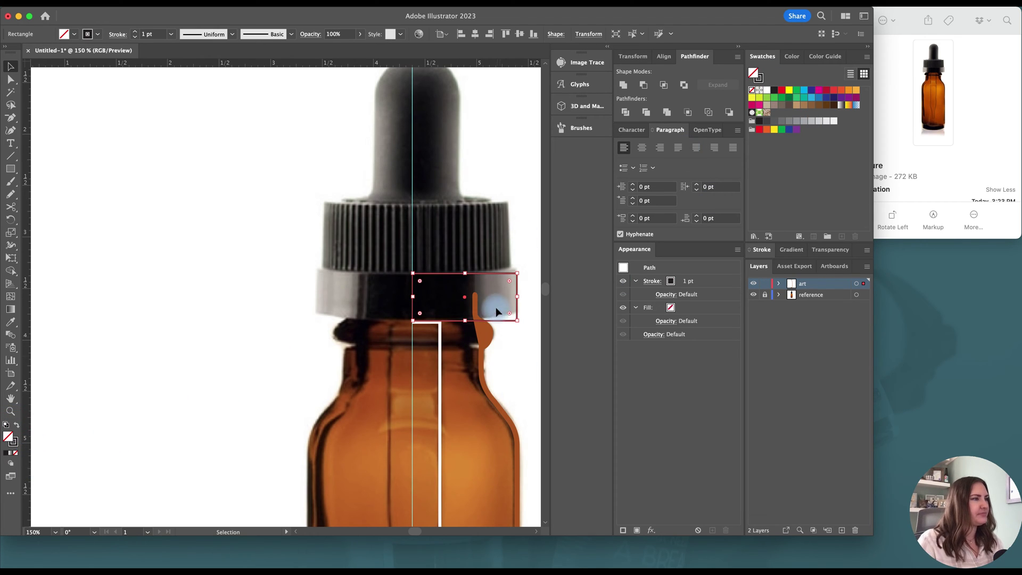
scroll(498, 314, up, 2)
scroll(519, 347, up, 1)
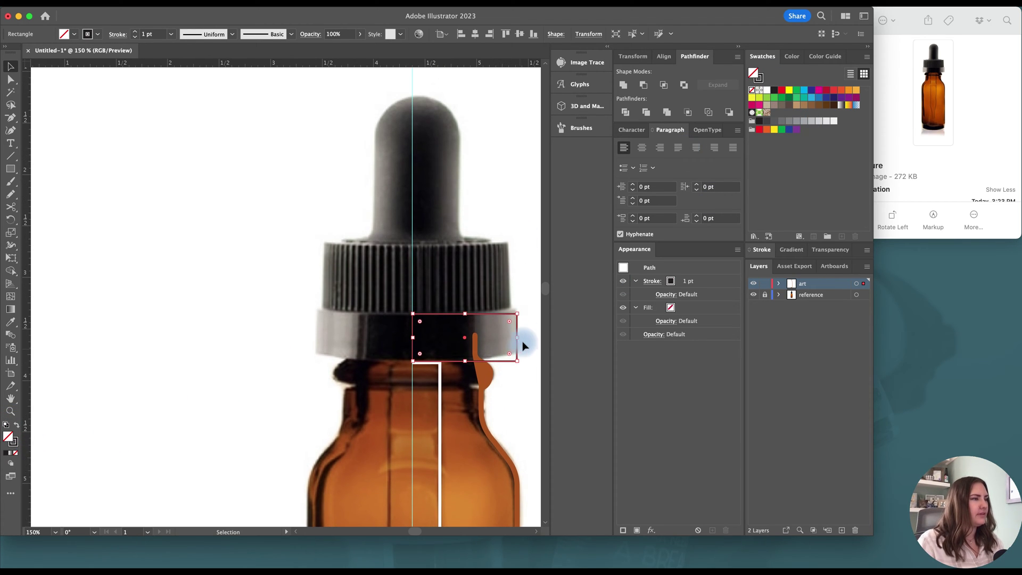
Adjust the rectangle's top-right corner rounding with Direct Selection.
key(a)
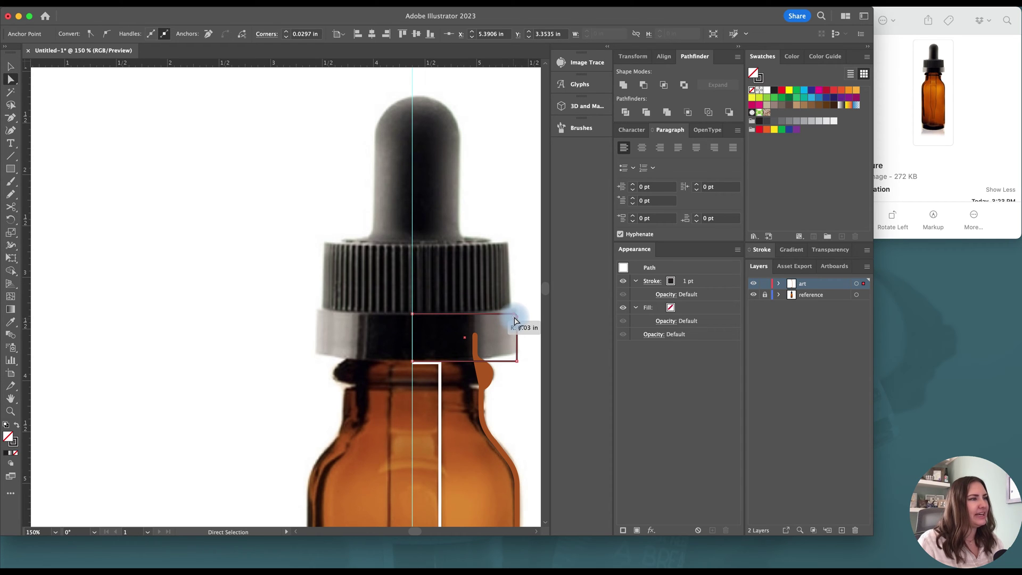
drag(514, 320, 506, 354)
click(517, 360)
scroll(525, 372, up, 2)
click(370, 324)
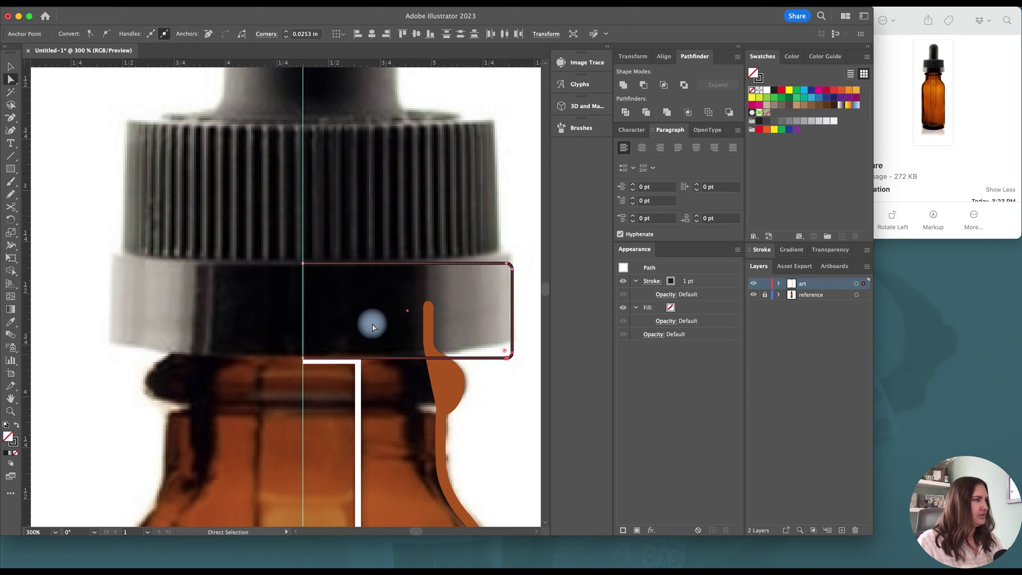
Cut the rectangle at its left corners with Scissors and delete the left edge.
click(20, 209)
click(302, 263)
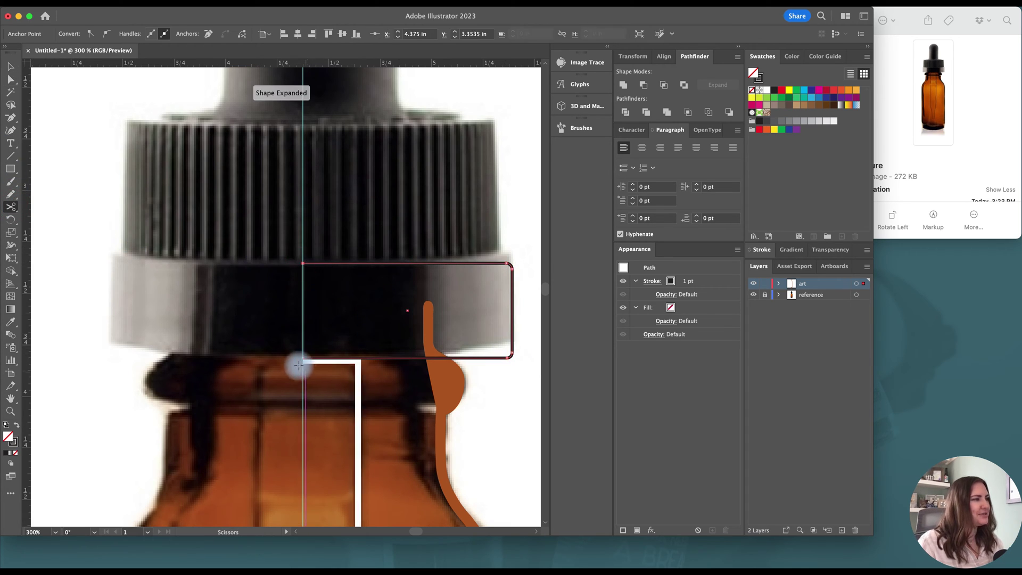
click(302, 357)
key(v)
click(308, 325)
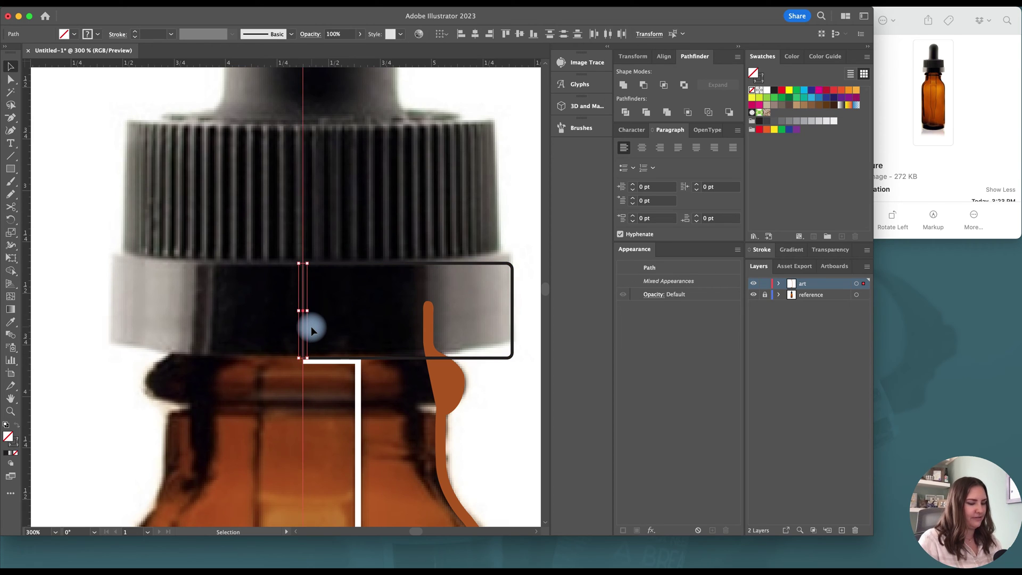
key(Delete)
Fill the cap rectangle solid black, then stretch a copy up to the cap top.
click(450, 348)
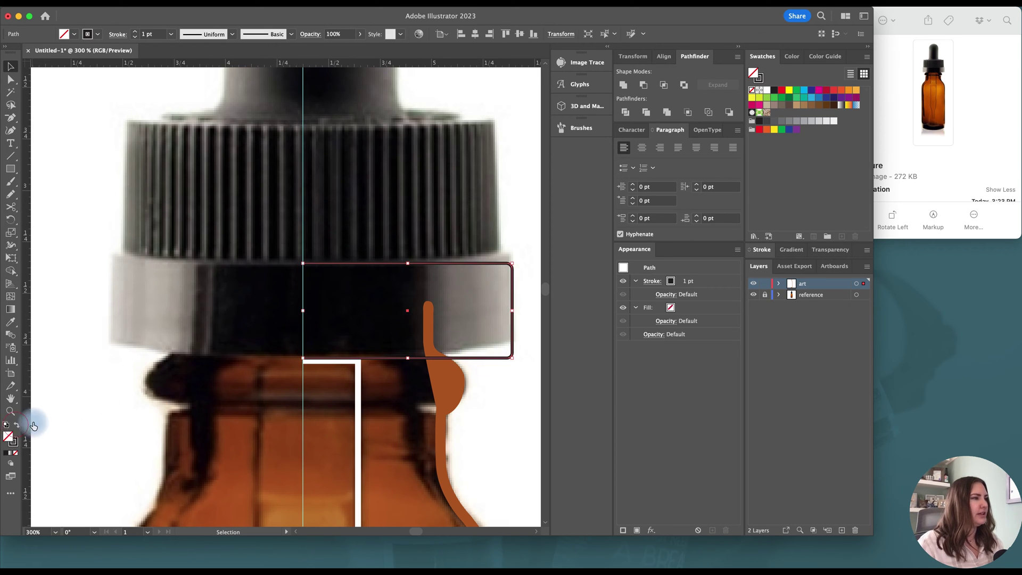
click(17, 424)
scroll(439, 322, up, 6)
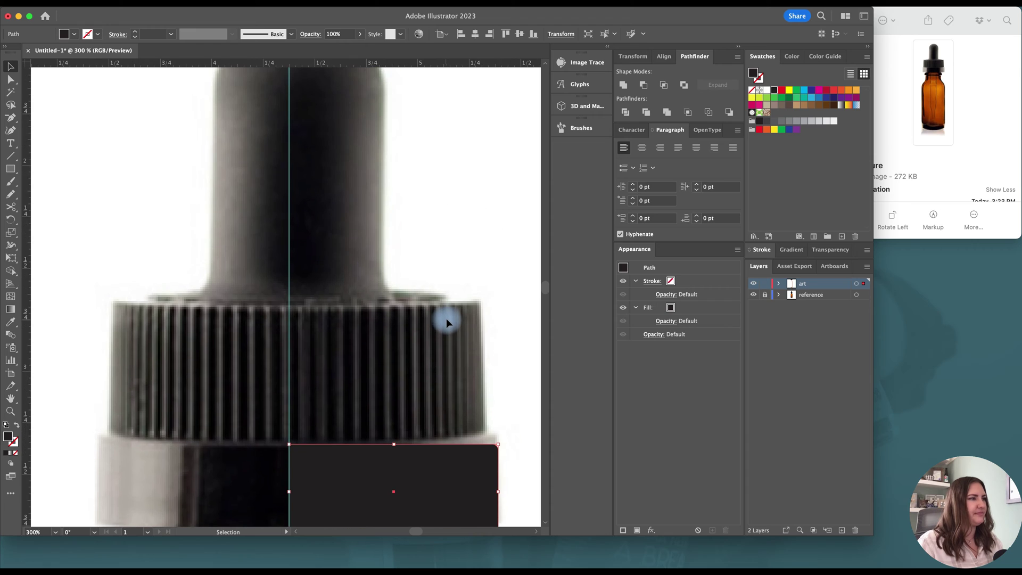
drag(459, 443, 481, 377)
drag(385, 330, 387, 288)
scroll(415, 338, down, 3)
click(391, 277)
Nudge the centre guide right onto the dropper axis and draw a rectangle over the bulb's right half.
scroll(392, 277, up, 2)
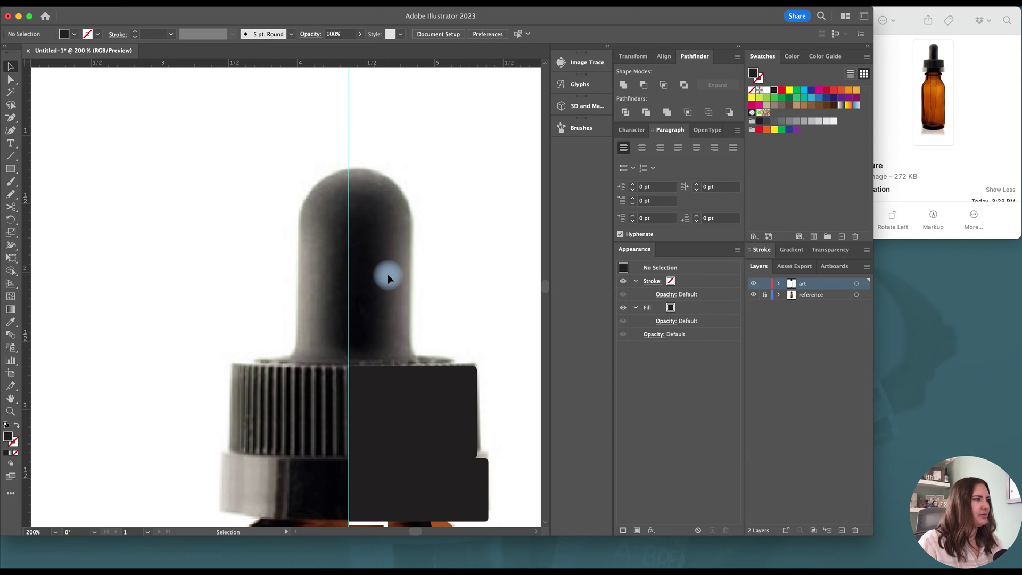
scroll(388, 270, down, 3)
scroll(403, 446, down, 3)
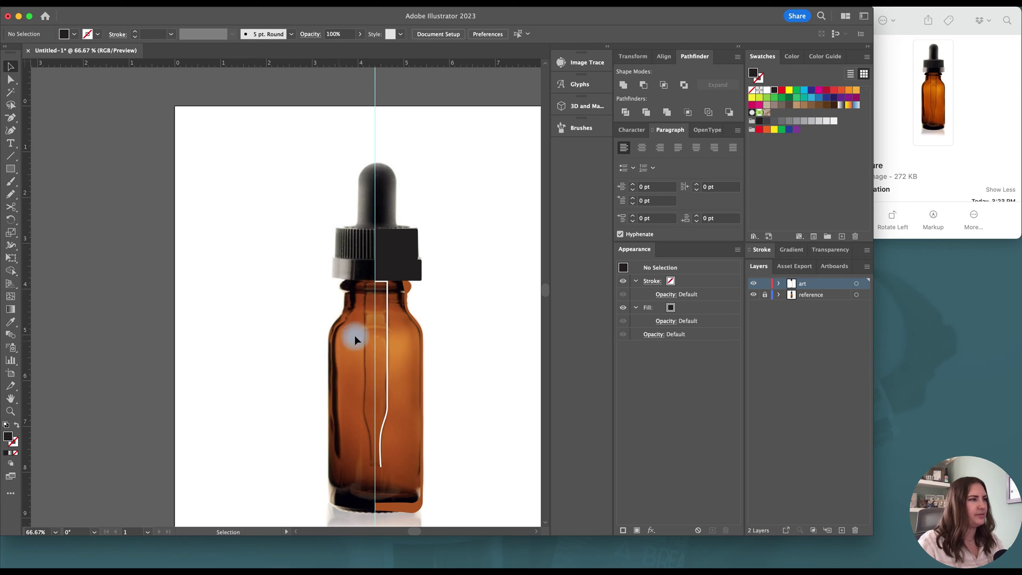
scroll(383, 202, up, 3)
scroll(387, 225, up, 3)
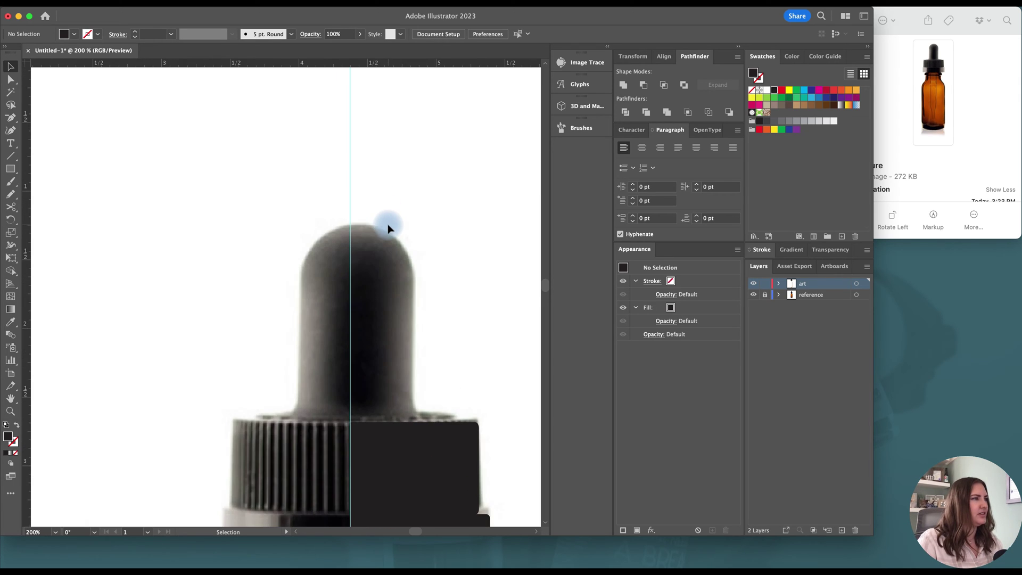
drag(349, 228, 356, 230)
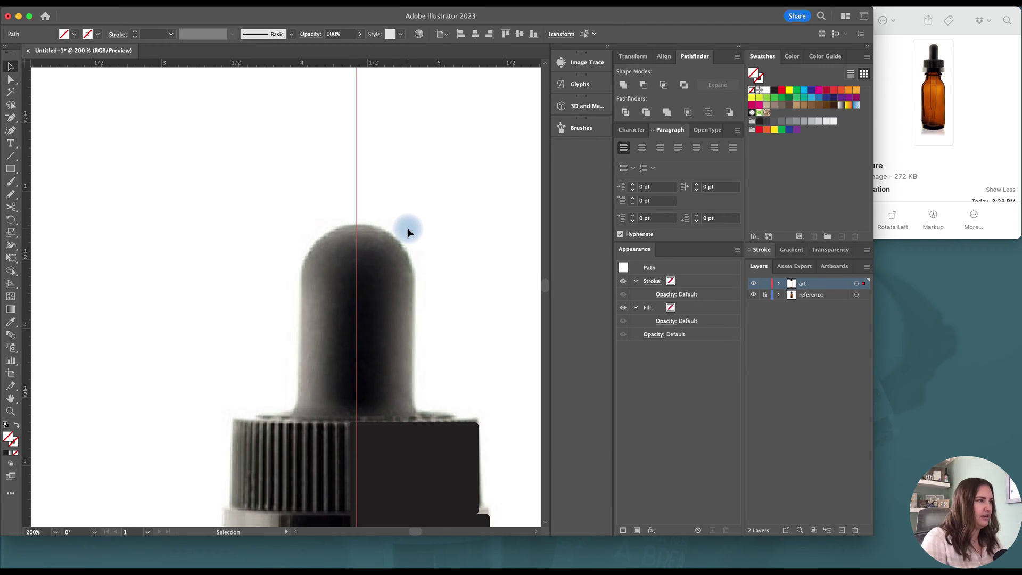
key(m)
mouse_move(357, 224)
mouse_down()
mouse_move(415, 349)
mouse_move(412, 422)
mouse_up()
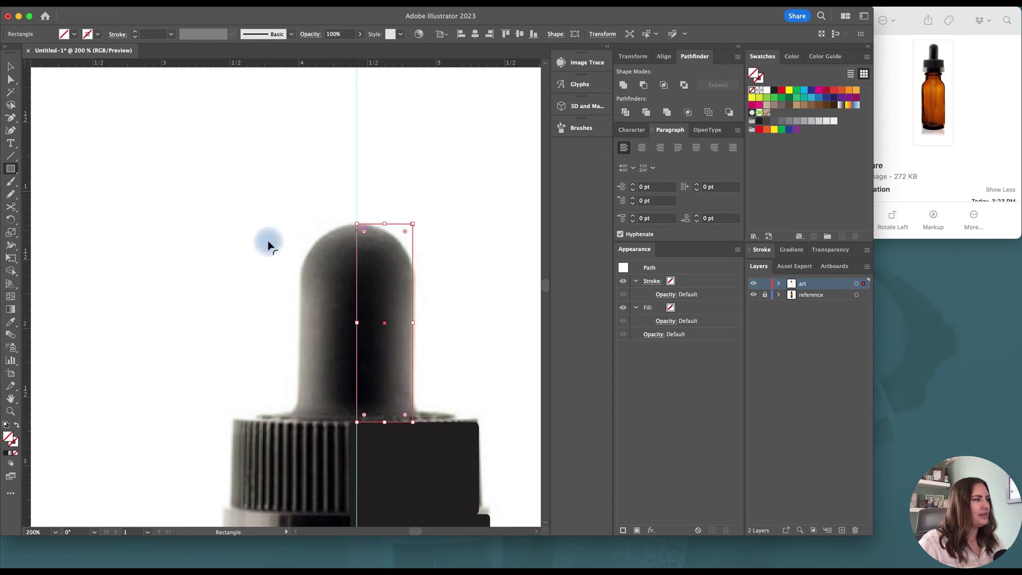
Round the bulb rectangle's top-right corner and cut its outline at the top and bottom anchors.
key(a)
drag(405, 231, 367, 289)
click(11, 207)
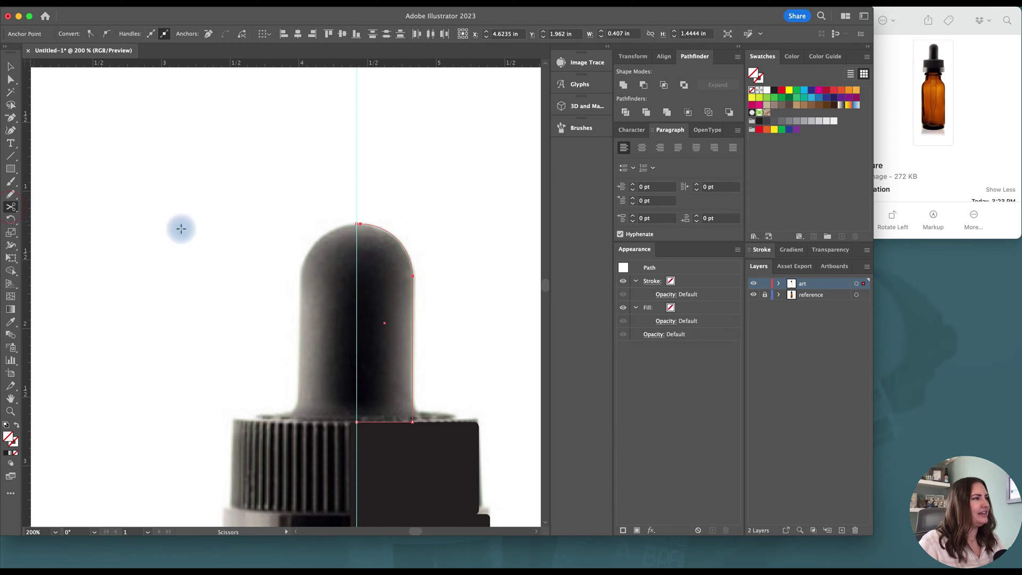
click(354, 223)
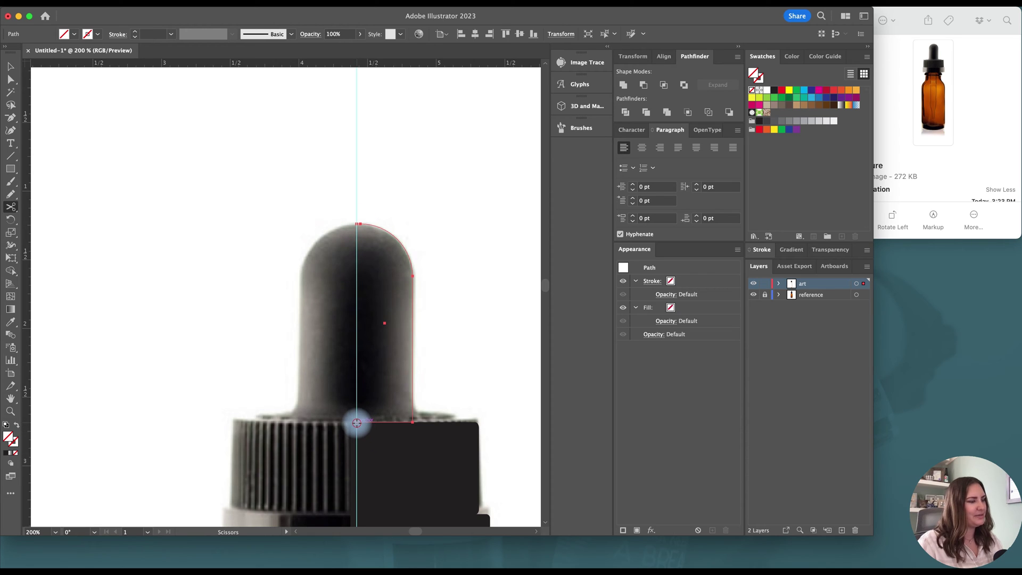
click(356, 422)
Give the right half of the bulb outline the cap's black fill.
key(v)
click(287, 292)
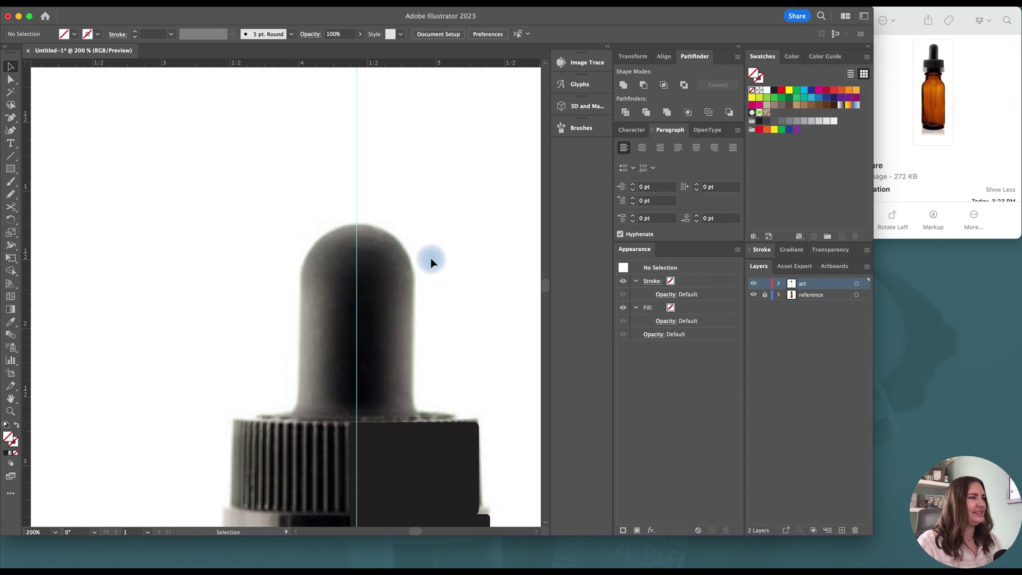
click(413, 296)
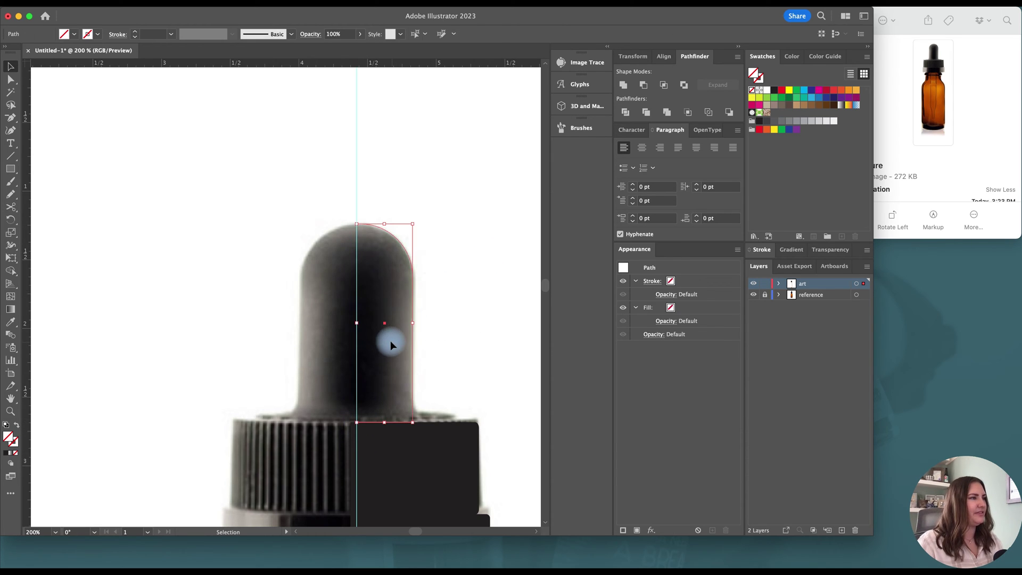
key(i)
click(435, 446)
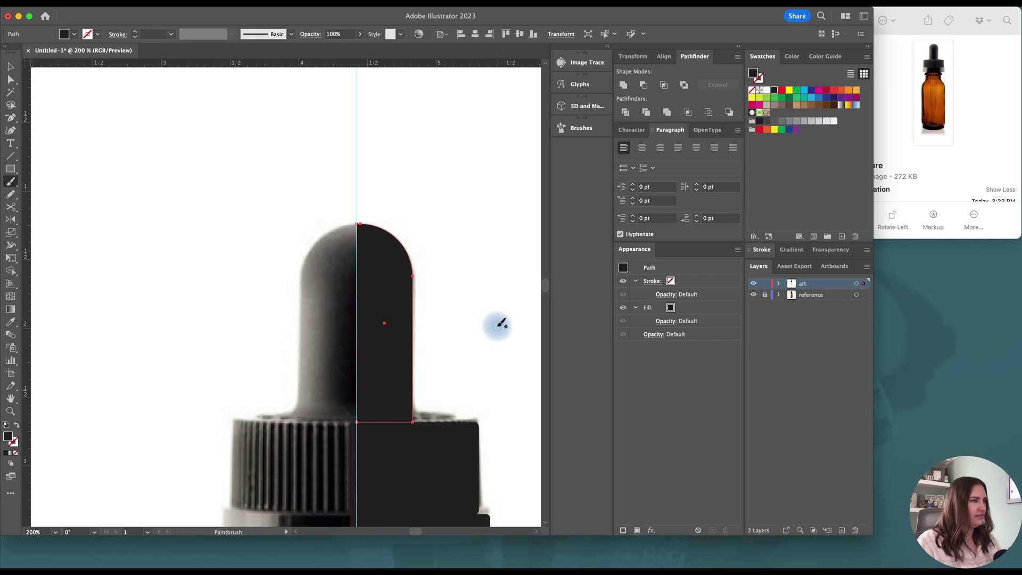
key(n)
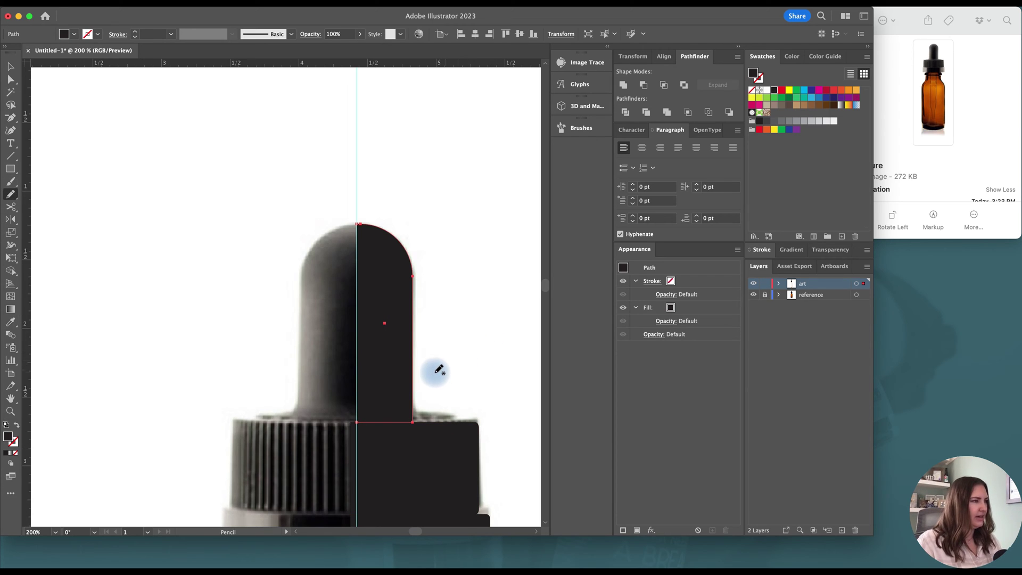
key(v)
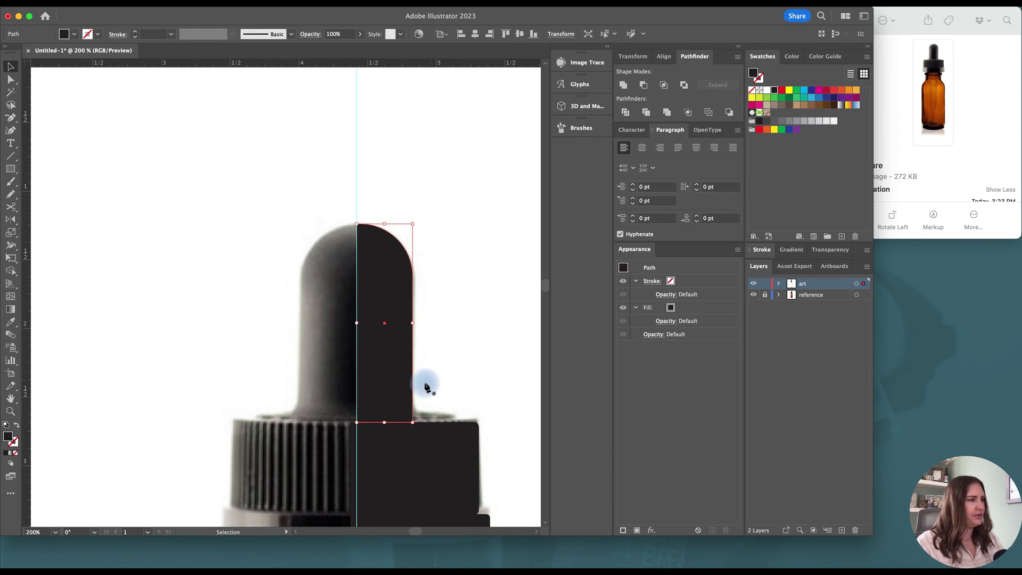
key(p)
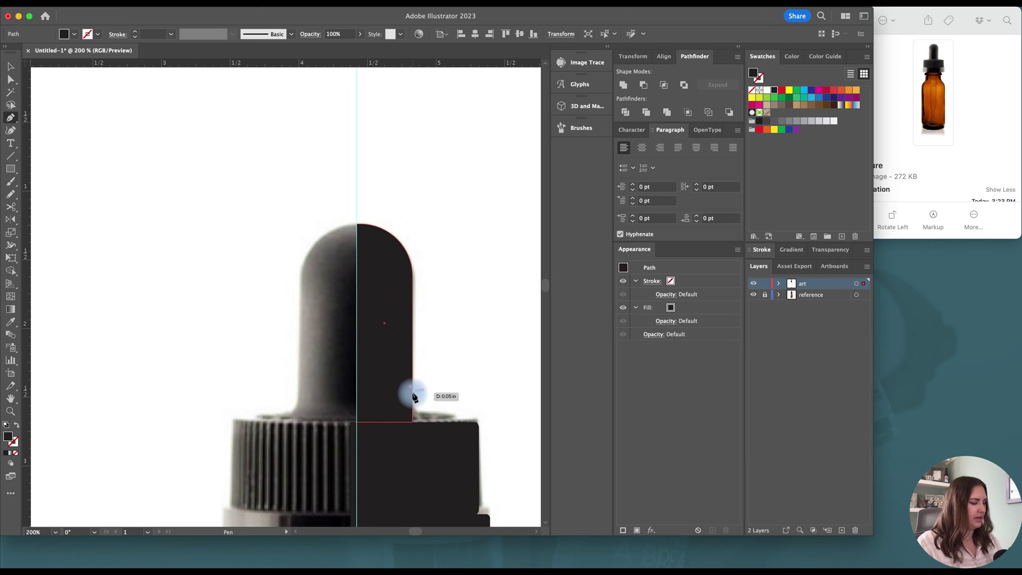
Drag the bulb's bottom-right anchor outward so the base flares into the cap.
key(a)
click(412, 422)
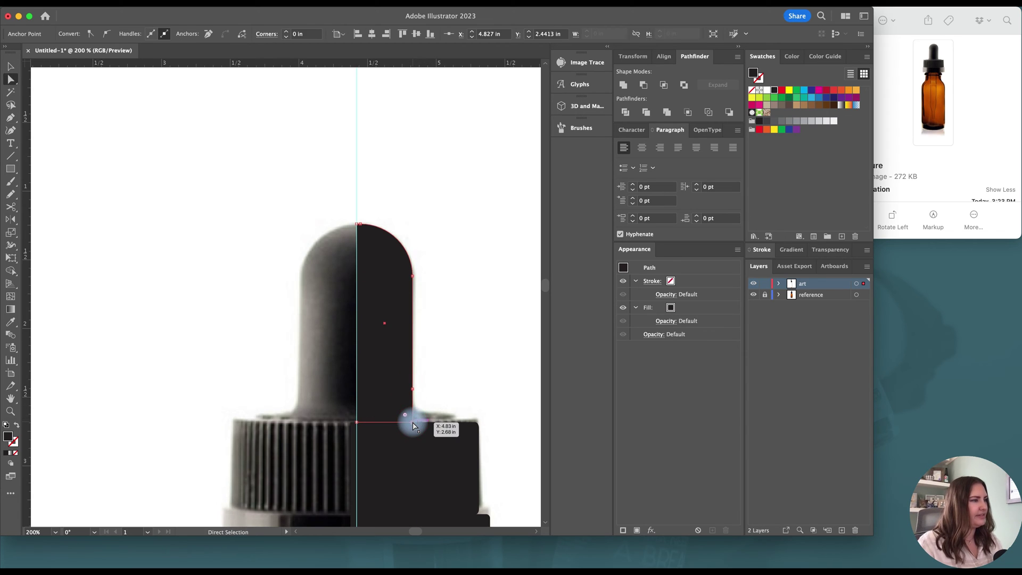
drag(412, 422, 445, 392)
key(v)
click(485, 385)
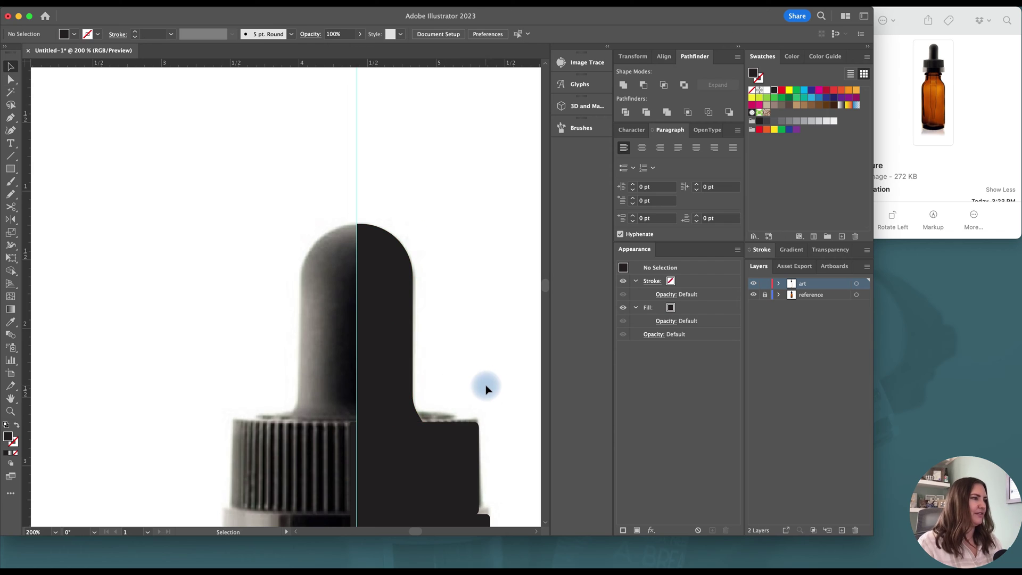
click(399, 376)
click(500, 377)
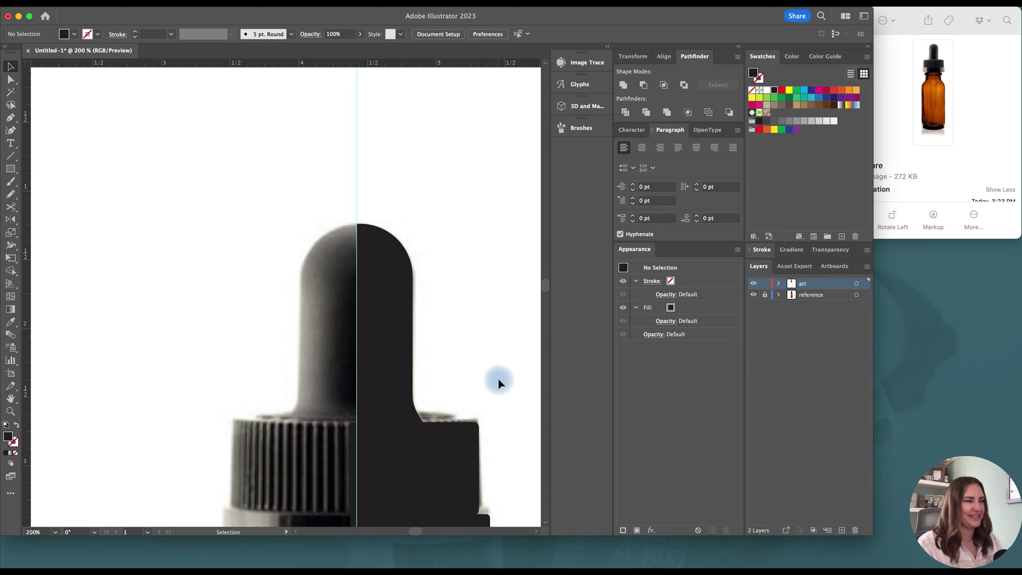
Move the centre guide onto the dropper's centre line and snap the cap's upper rectangle to it.
scroll(499, 379, down, 1)
scroll(498, 378, down, 3)
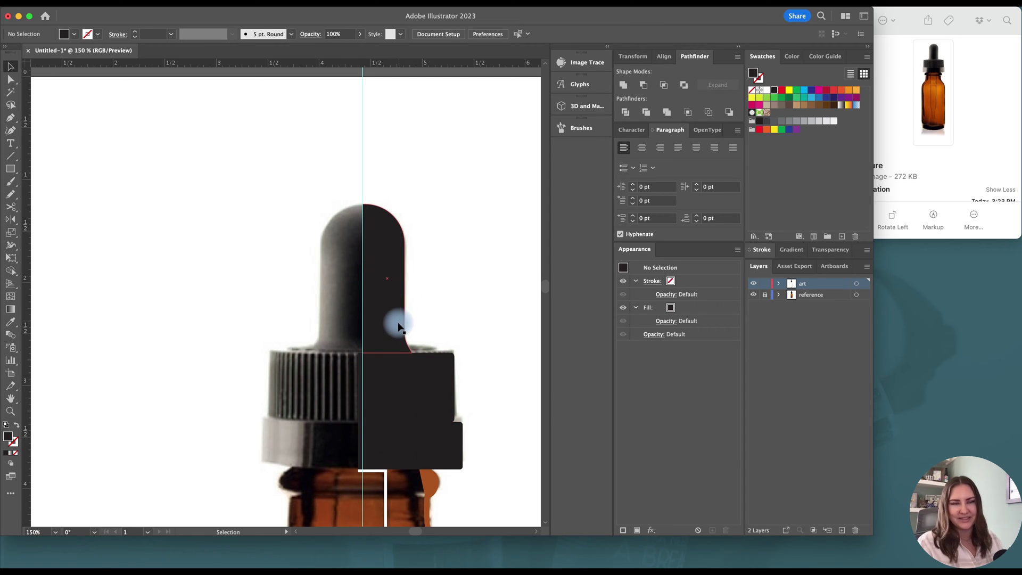
key(l)
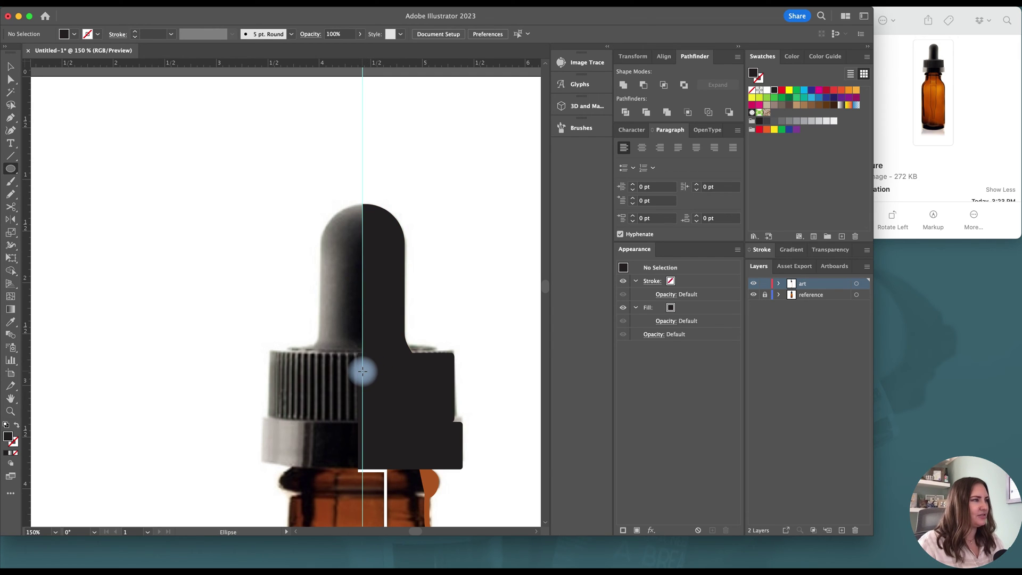
click(10, 66)
scroll(336, 398, down, 4)
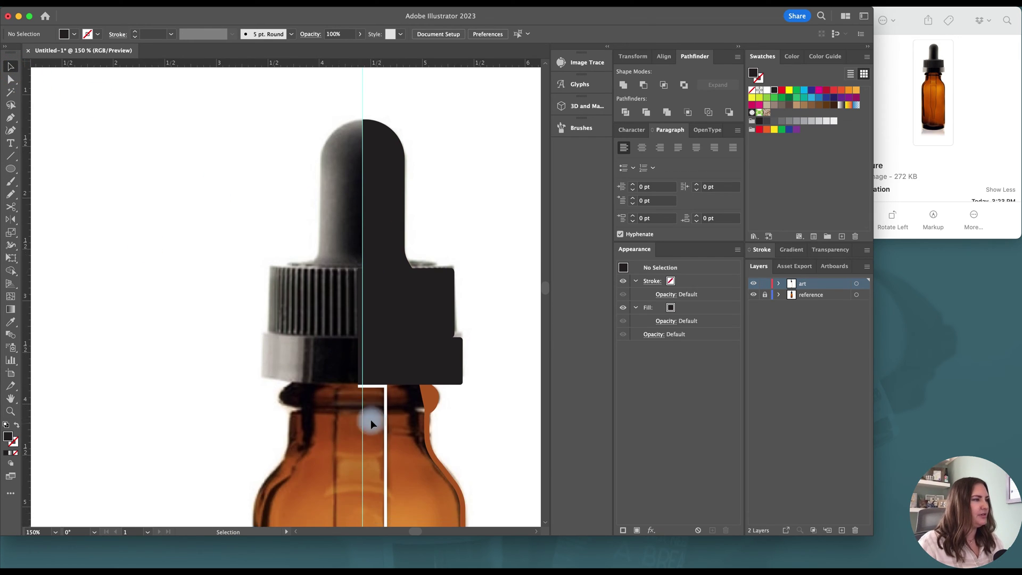
drag(362, 418, 357, 385)
click(381, 297)
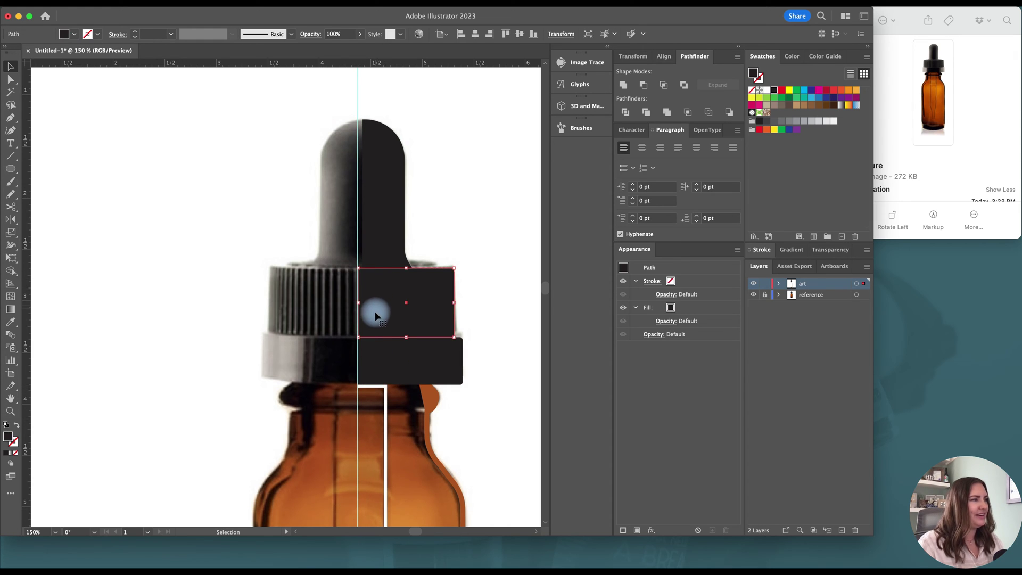
scroll(375, 311, up, 10)
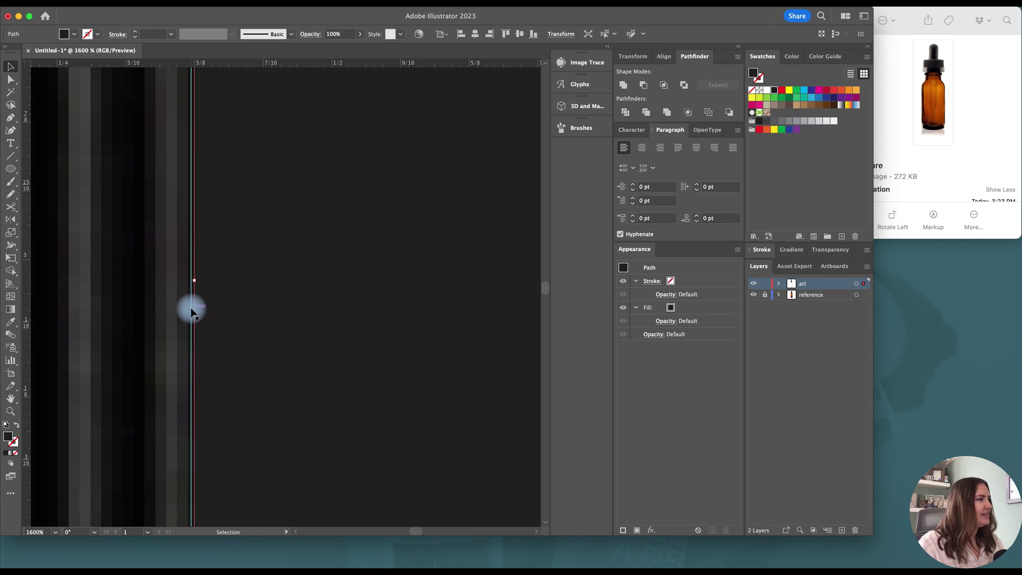
drag(192, 312, 194, 308)
Draw a 1.8705 in black circle and move it left of the bottle.
scroll(268, 308, down, 8)
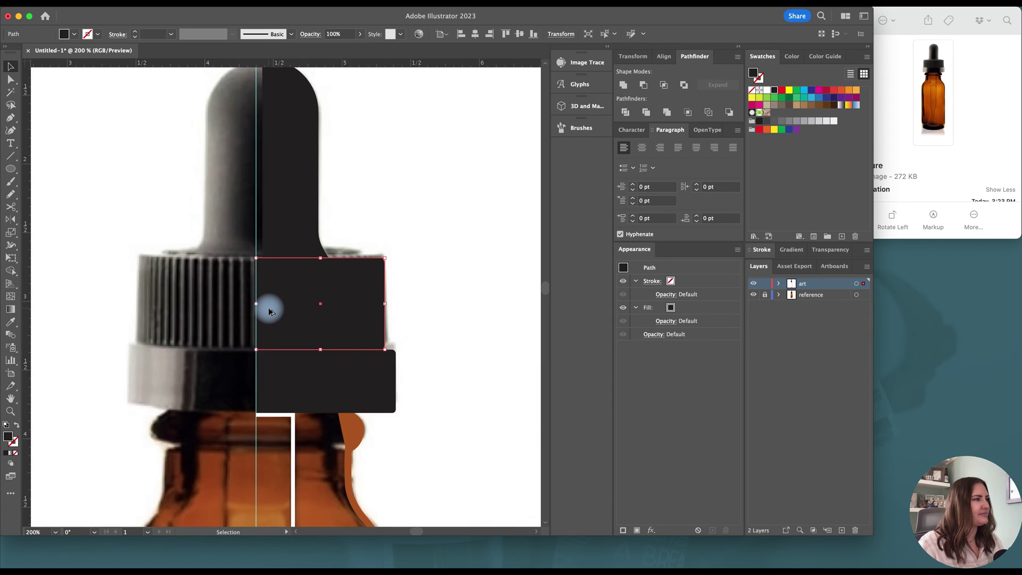
scroll(271, 310, down, 3)
key(l)
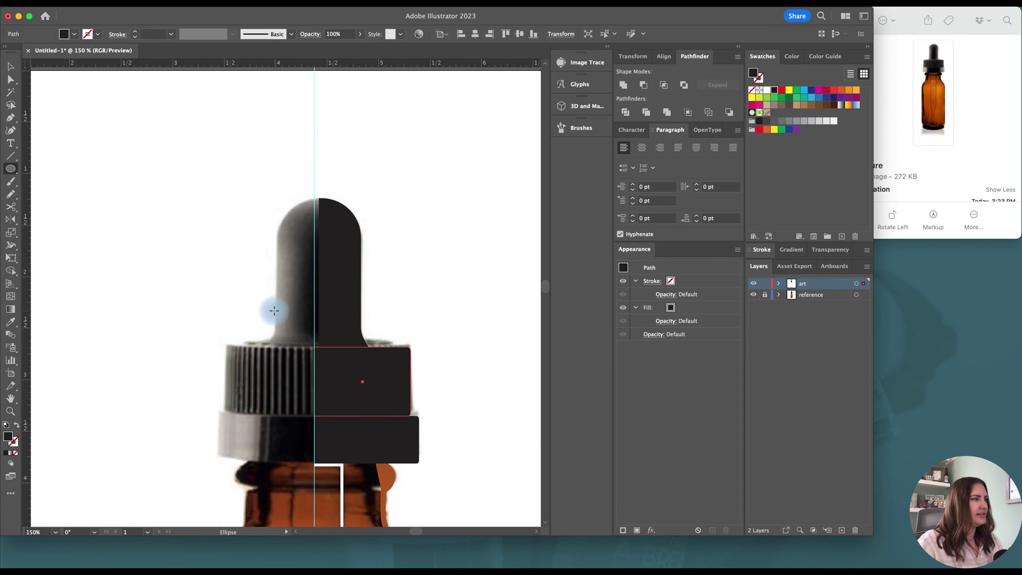
drag(314, 318, 411, 350)
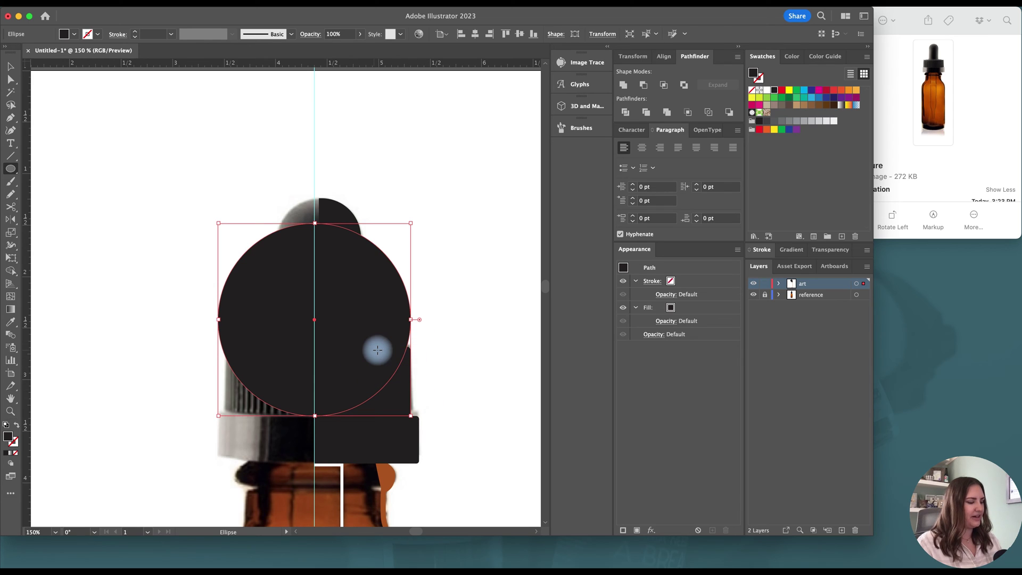
key(v)
scroll(355, 337, down, 3)
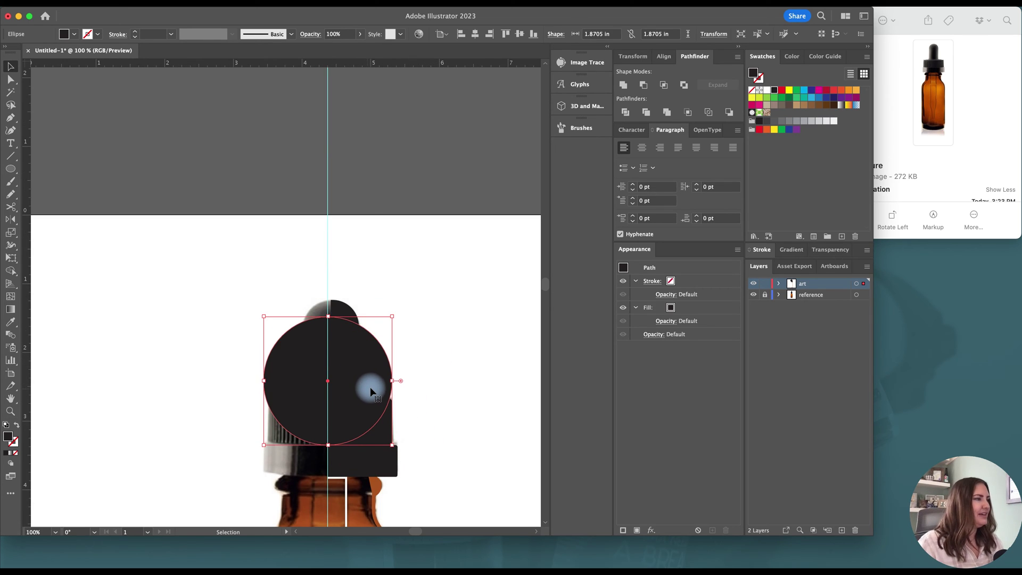
drag(369, 387, 210, 382)
scroll(261, 366, left, 2)
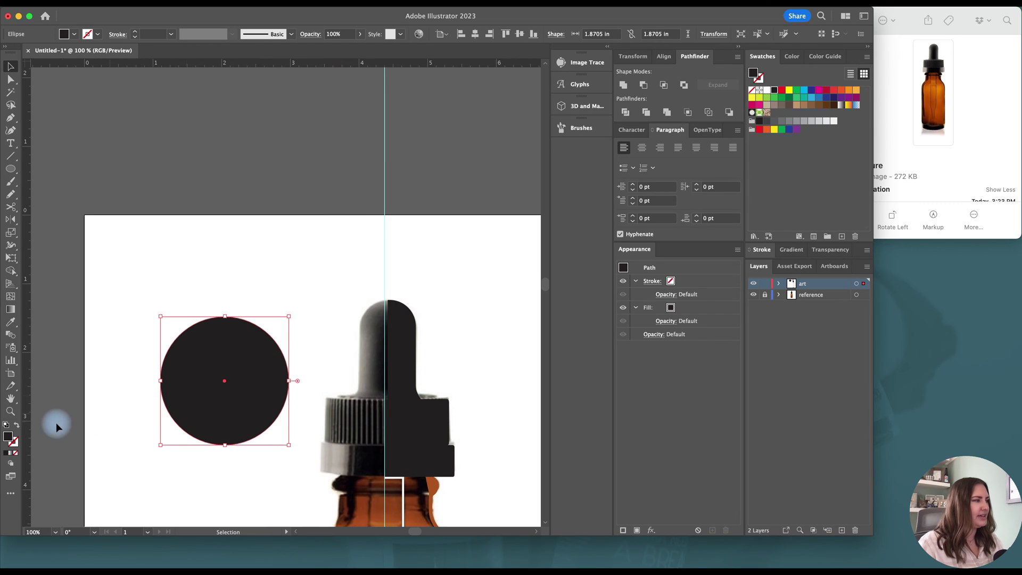
Make the circle an unfilled ring with a 3 pt dashed stroke, 3 pt dashes and 4 pt gaps.
click(16, 424)
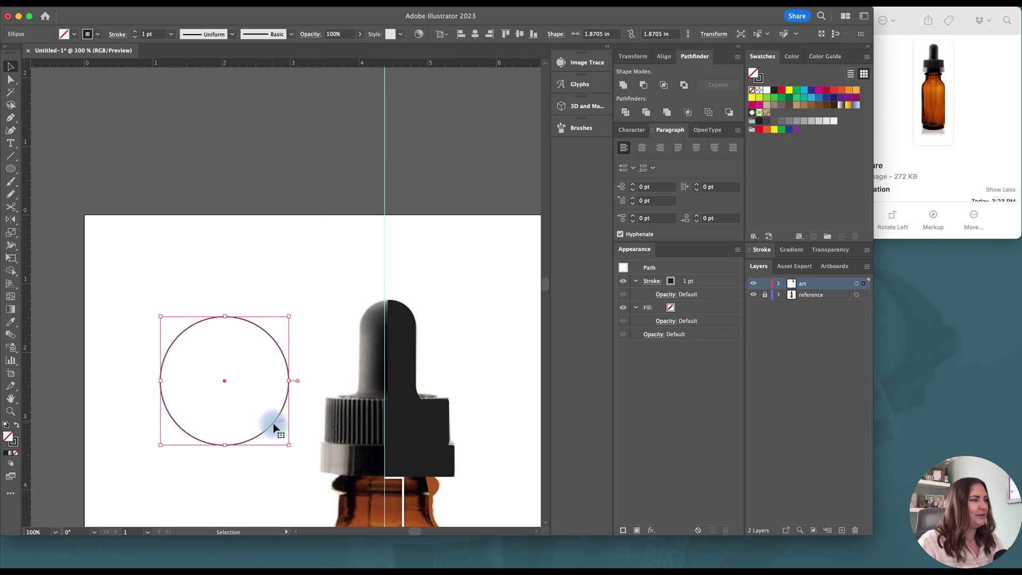
click(761, 254)
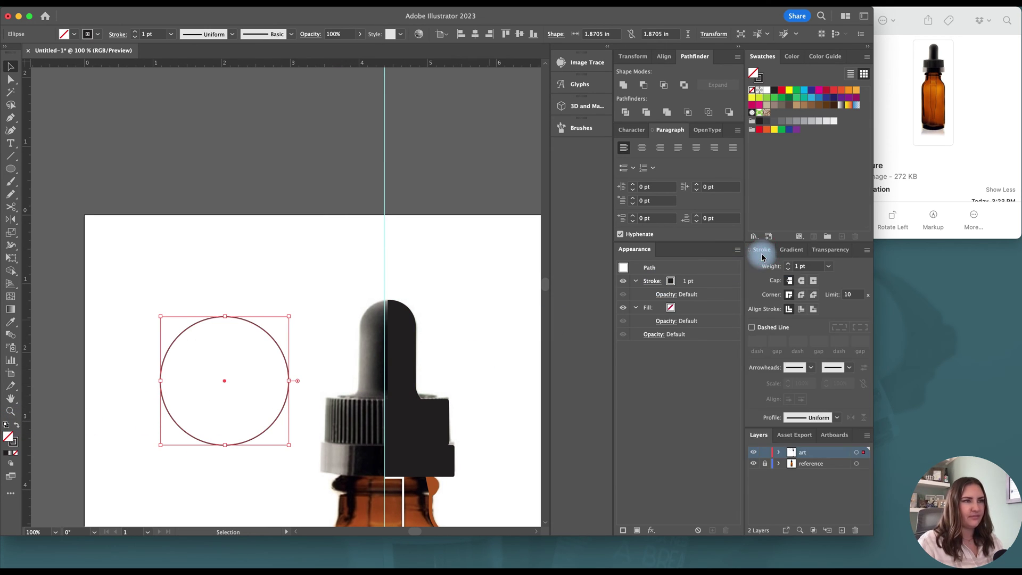
click(751, 327)
click(758, 341)
text(2)
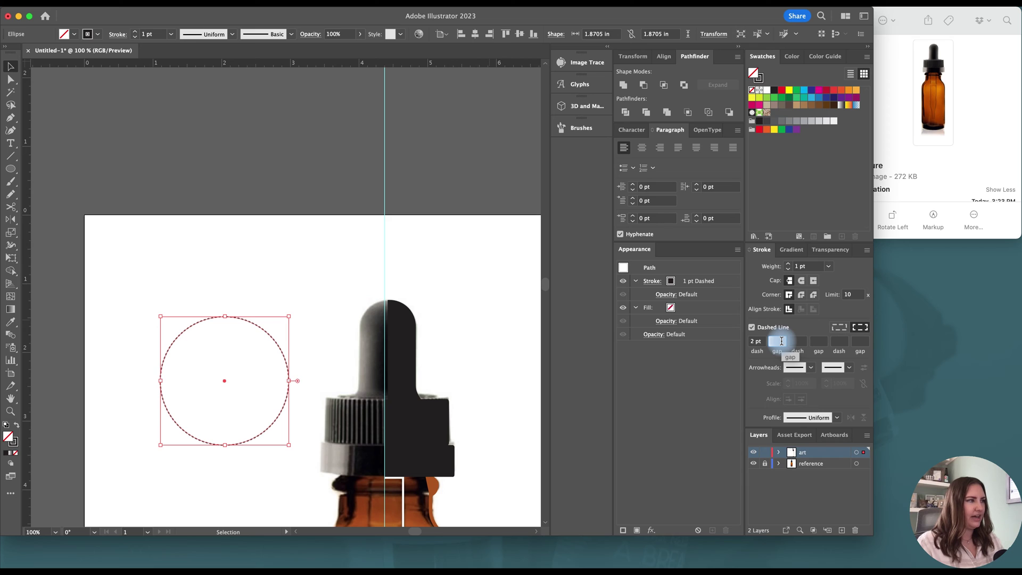
click(750, 341)
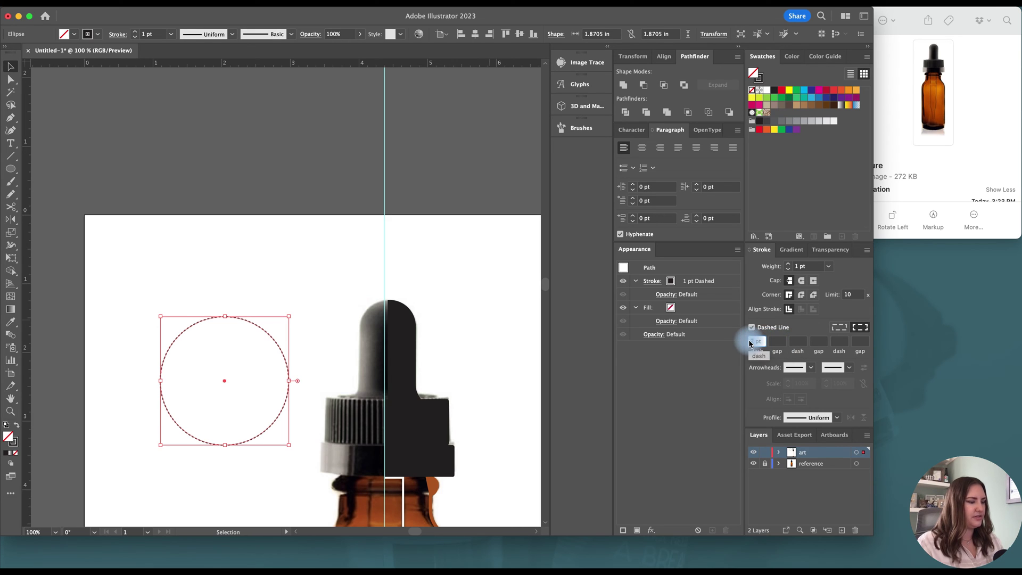
text(4)
click(778, 340)
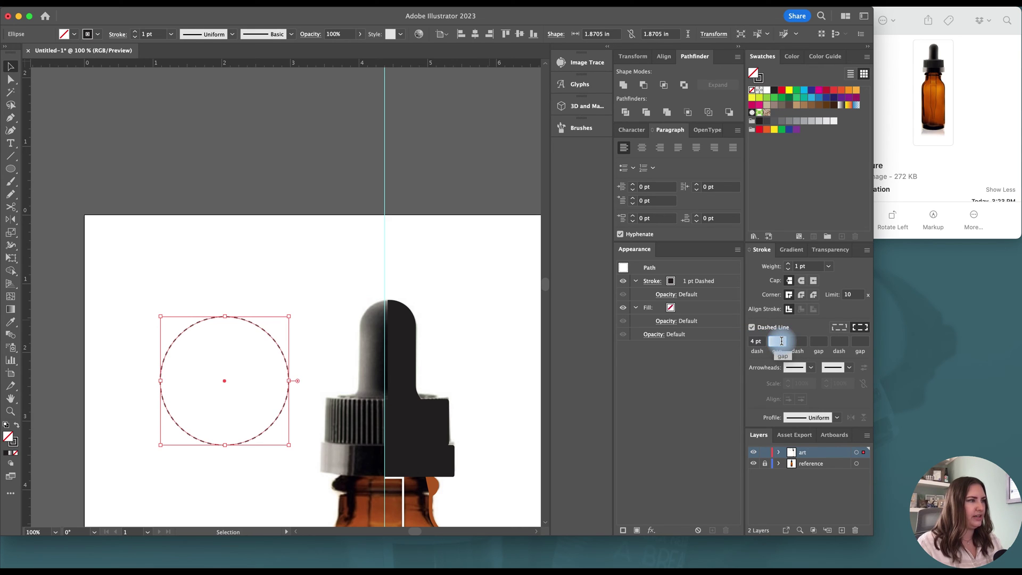
click(749, 341)
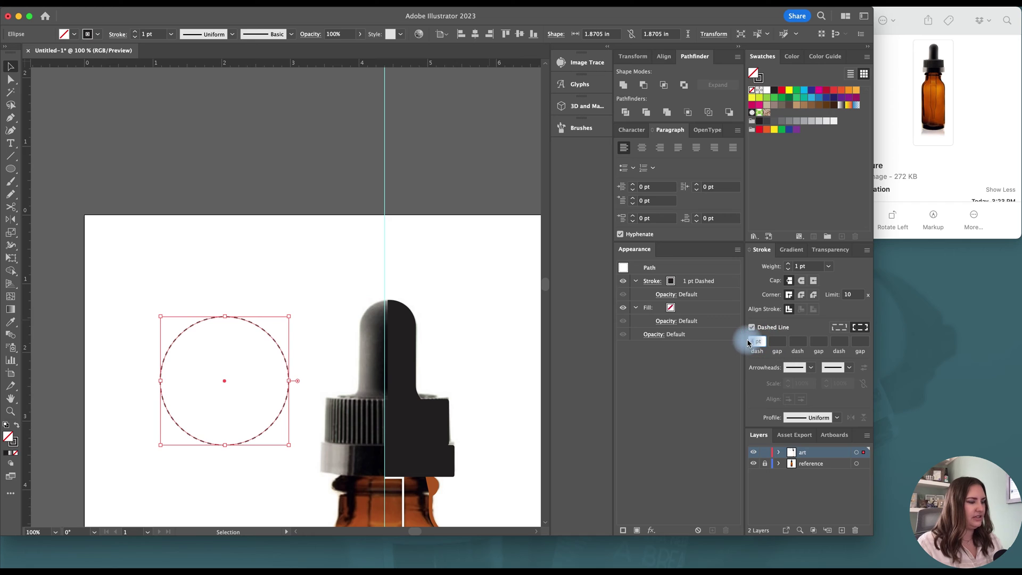
text(3)
click(781, 340)
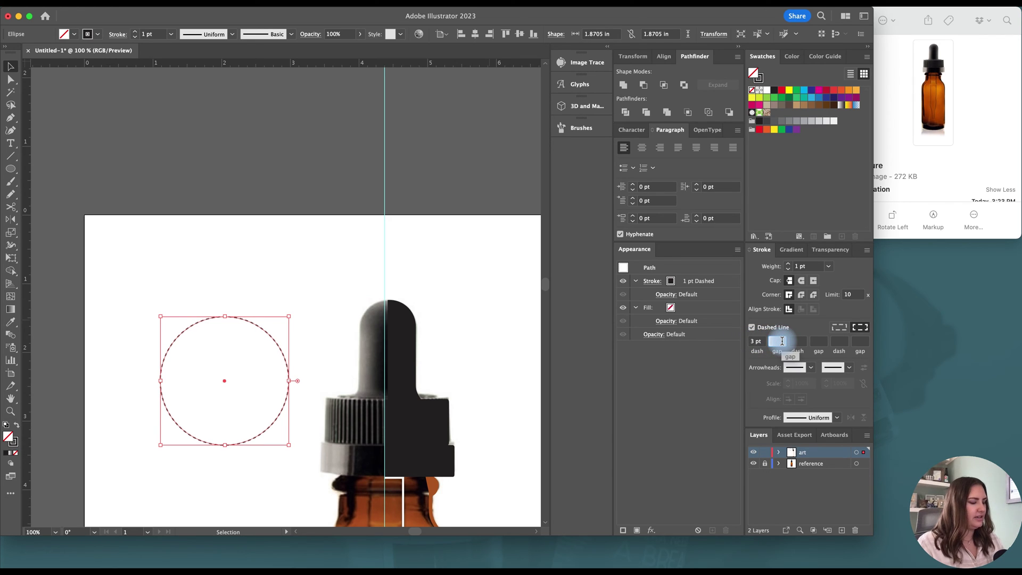
text(4)
click(797, 341)
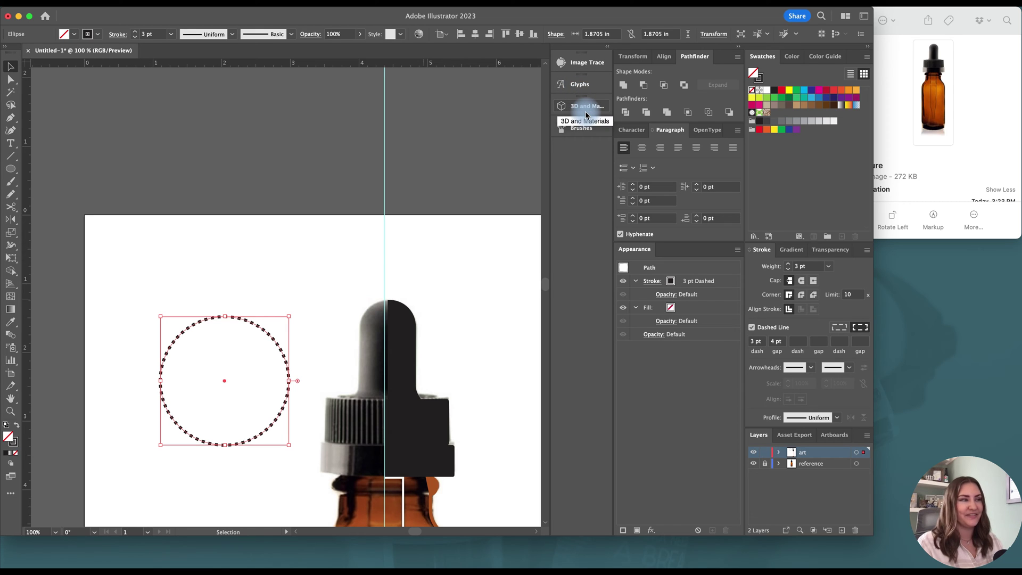
Extrude the dashed circle in 3D and rotate it to 50° around the Y axis.
click(396, 329)
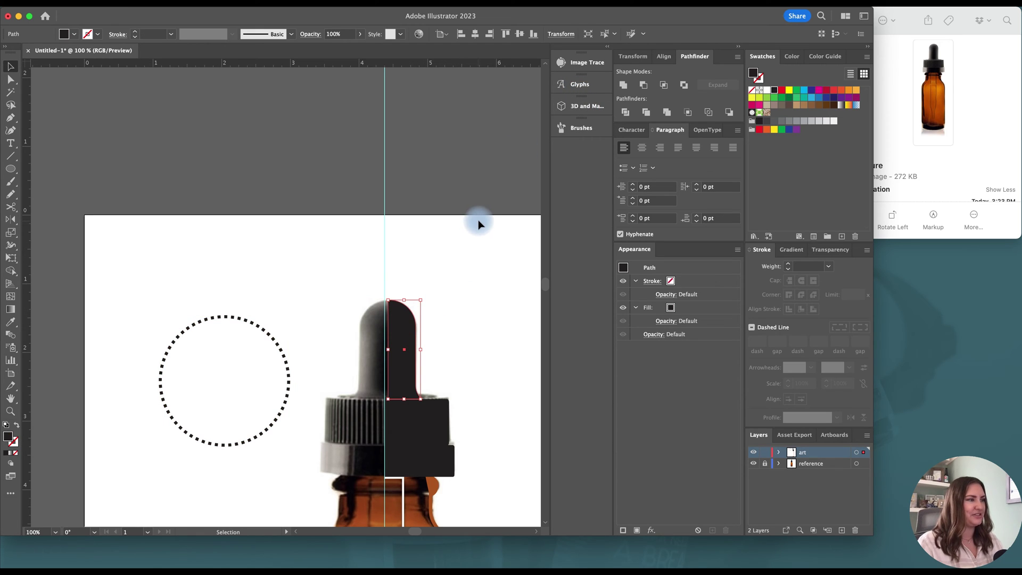
key(super+z)
click(578, 106)
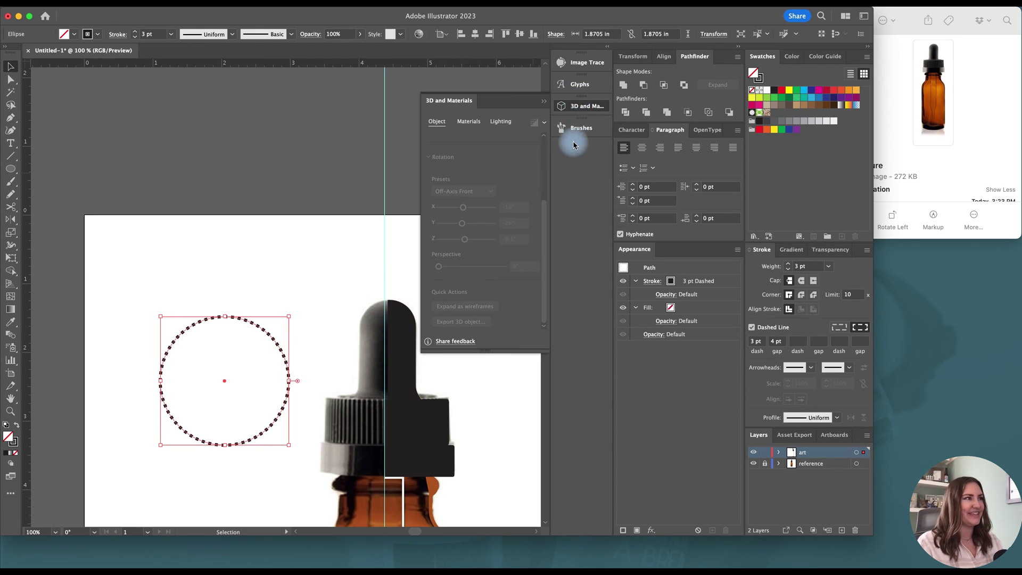
scroll(520, 227, up, 3)
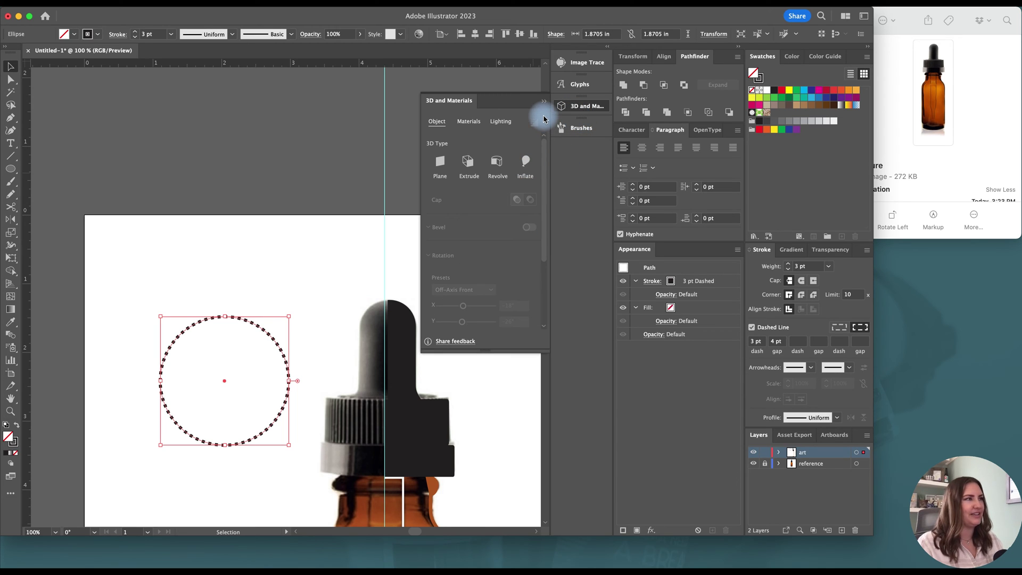
click(469, 162)
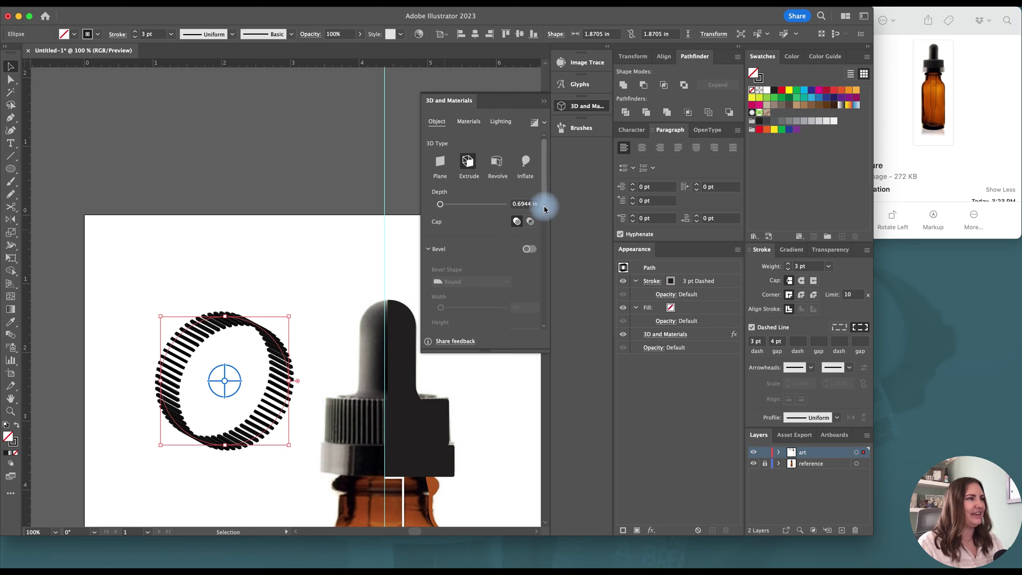
drag(543, 208, 541, 277)
drag(461, 276, 482, 263)
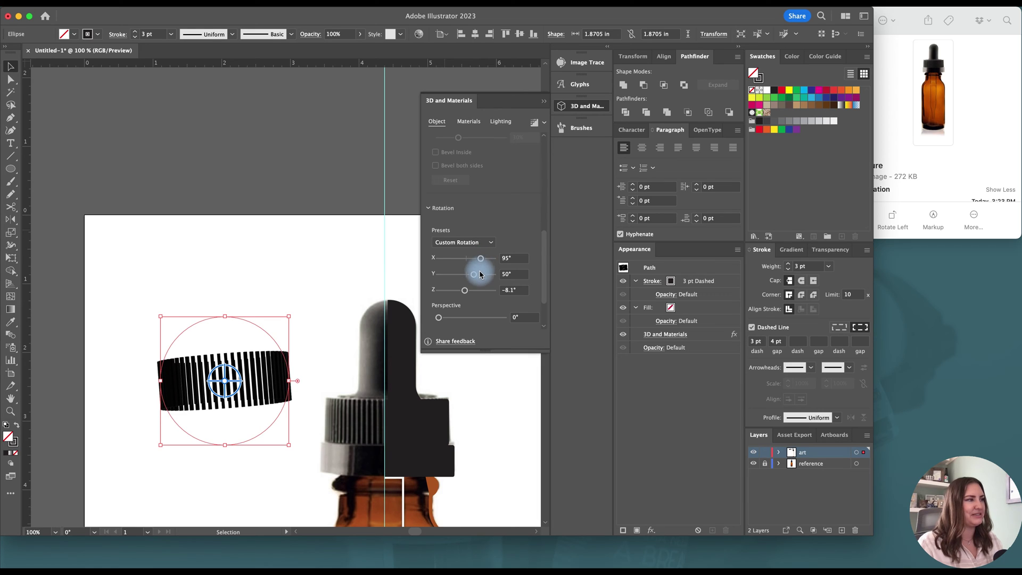
drag(545, 273, 549, 206)
Turn on a Classic Outline bevel for the ring and make its stroke gray.
click(528, 191)
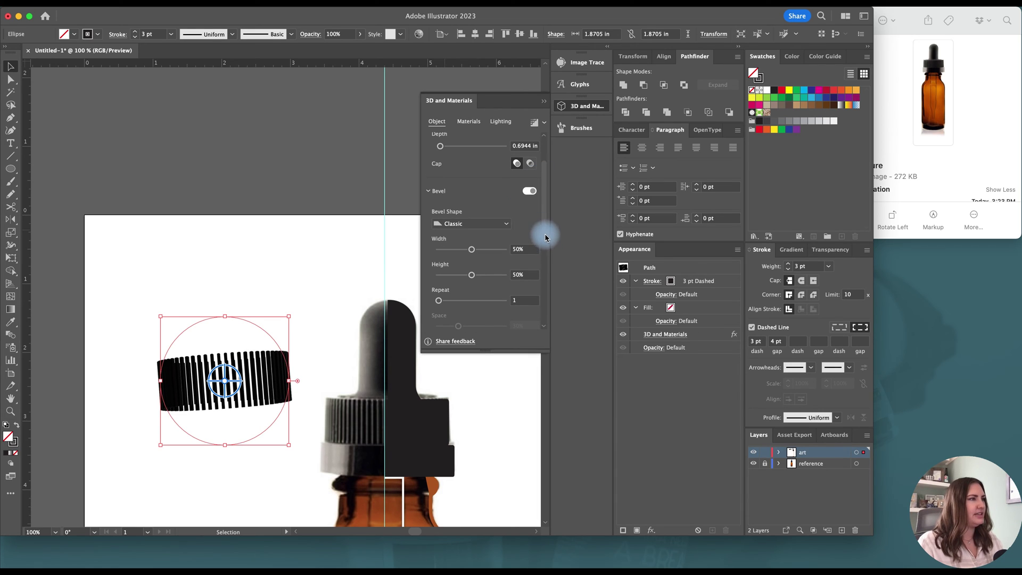
click(494, 226)
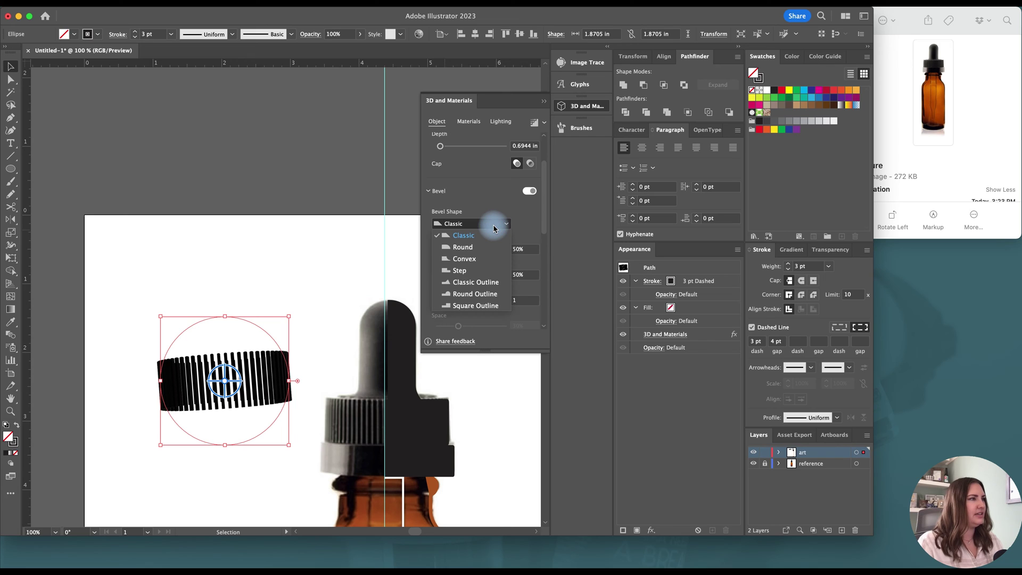
click(484, 261)
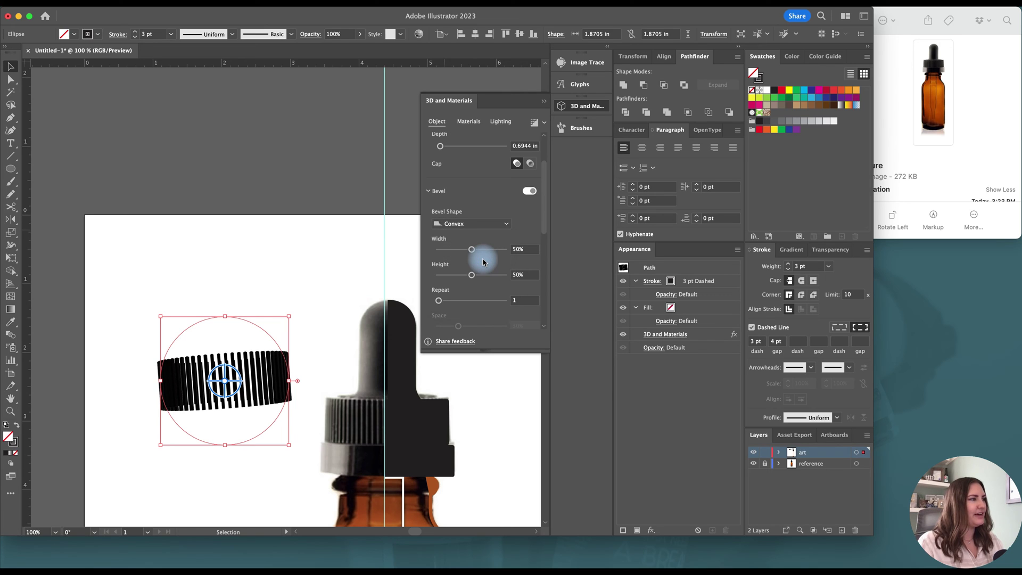
click(481, 223)
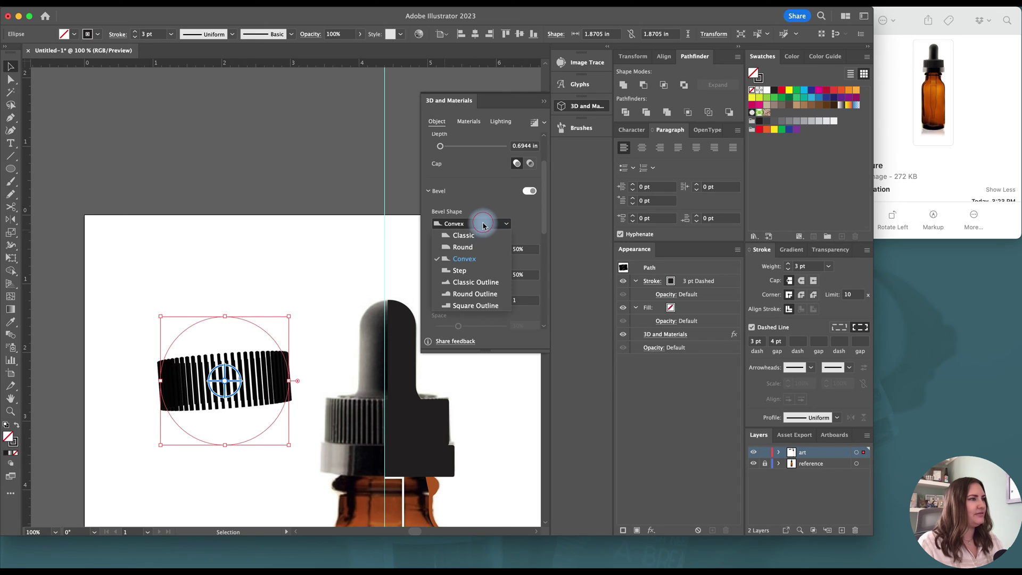
click(469, 285)
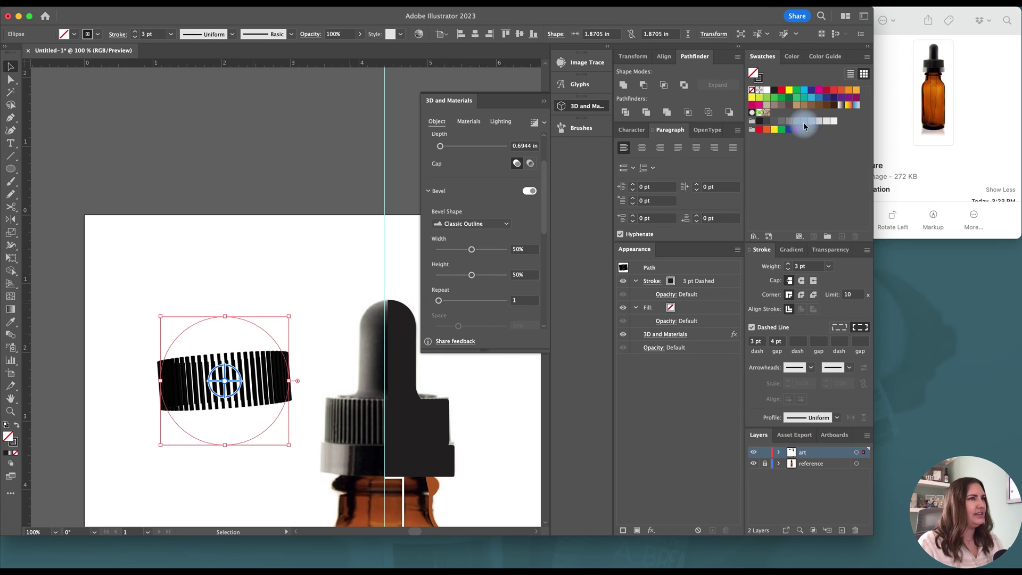
click(782, 123)
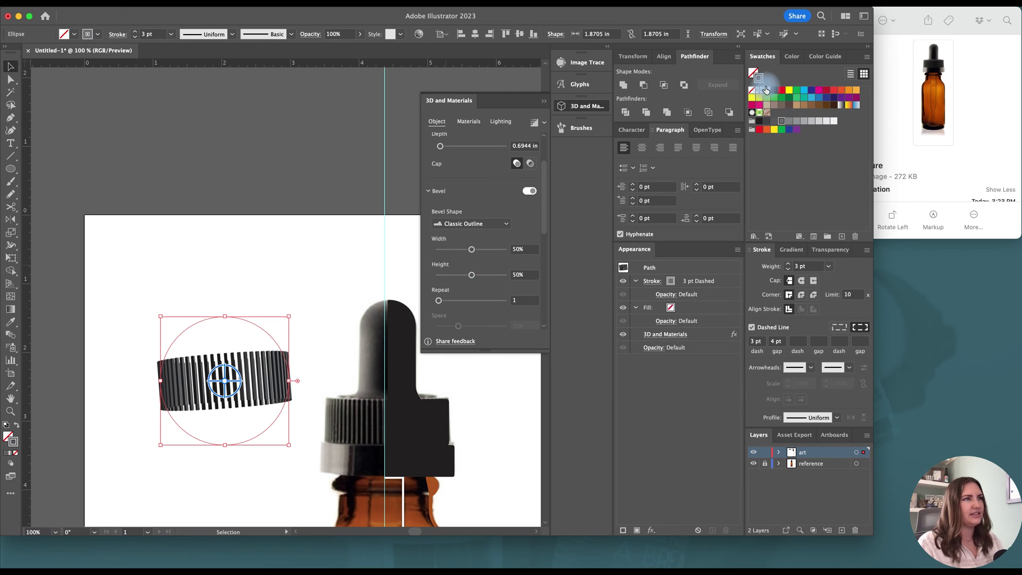
click(241, 362)
Lower the bevel height slightly and rotate the ring to -180° around the Y axis.
scroll(223, 381, up, 6)
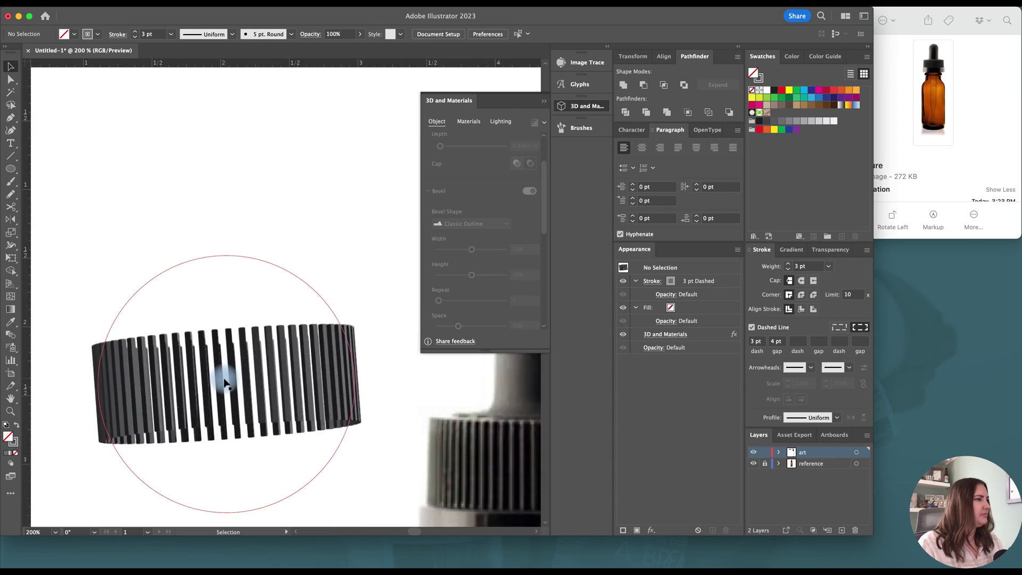
scroll(303, 335, down, 2)
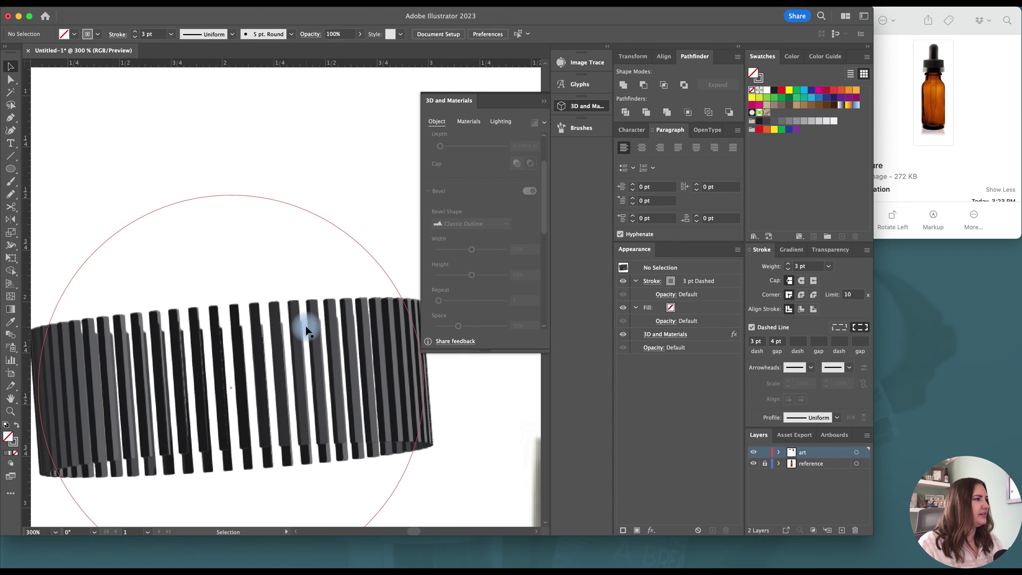
click(325, 334)
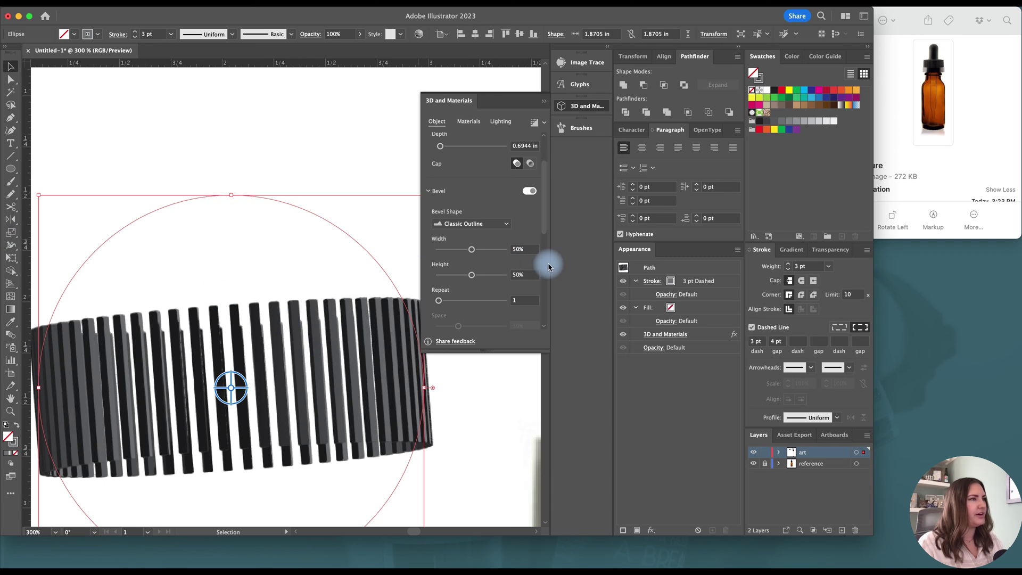
mouse_move(471, 274)
mouse_down()
mouse_move(487, 275)
mouse_move(472, 276)
mouse_up()
drag(540, 234, 540, 290)
drag(475, 311, 430, 307)
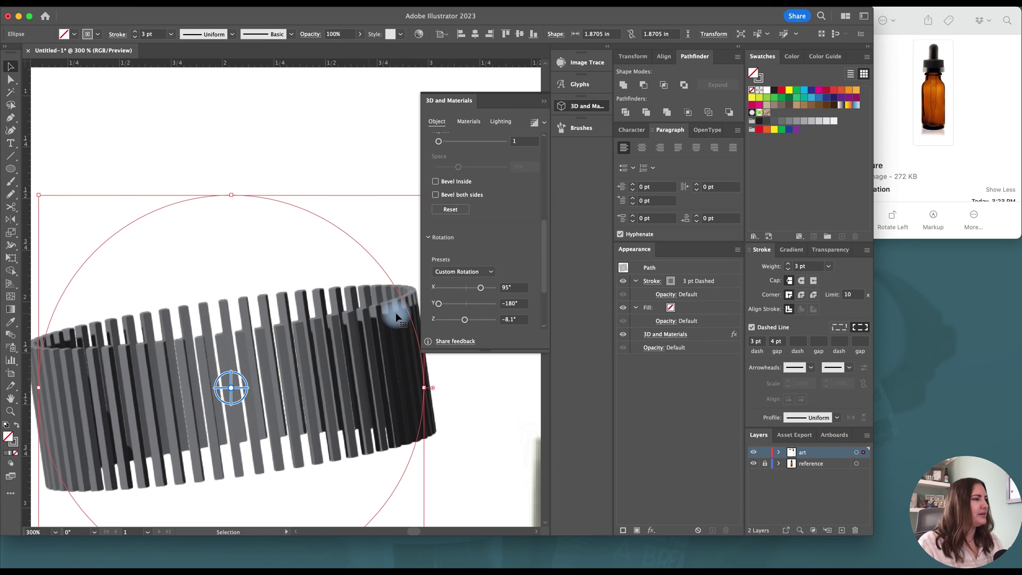
drag(543, 256, 547, 198)
key(super+minus)
key(super+minus)
key(super+minus)
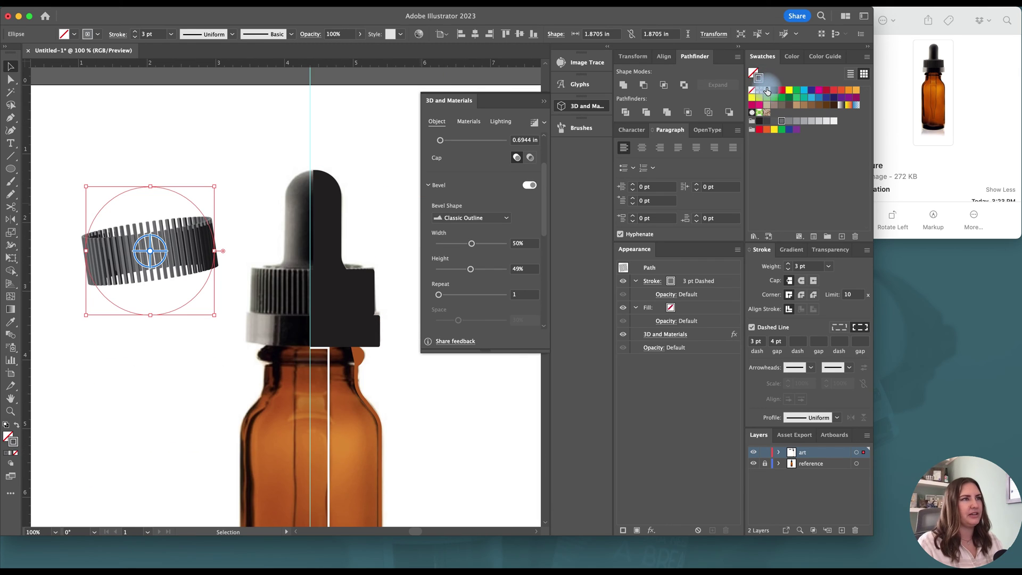
Colour the ring's stroke black, then revolve the dropper bulb and the dark rectangle below it.
click(766, 90)
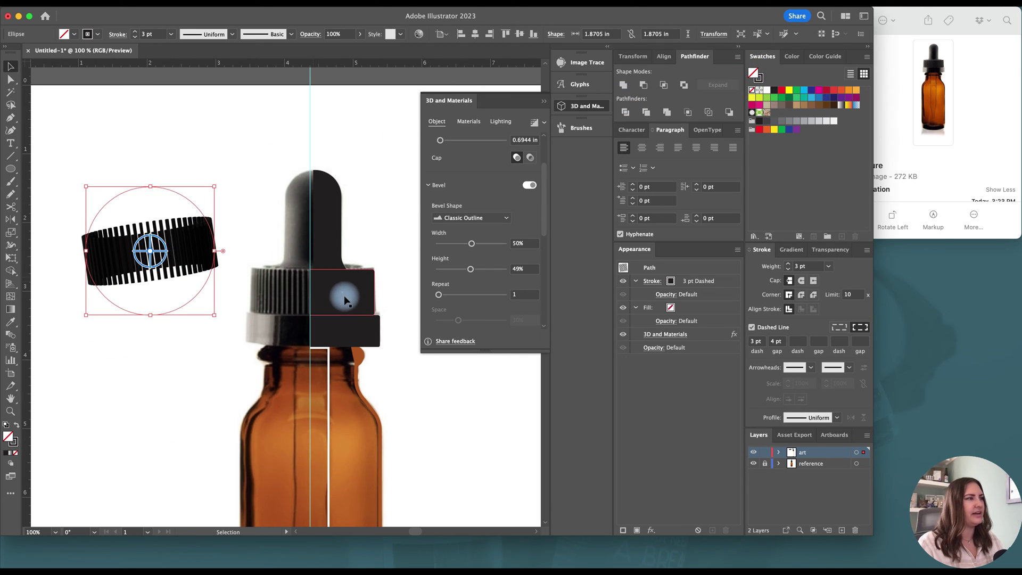
click(323, 245)
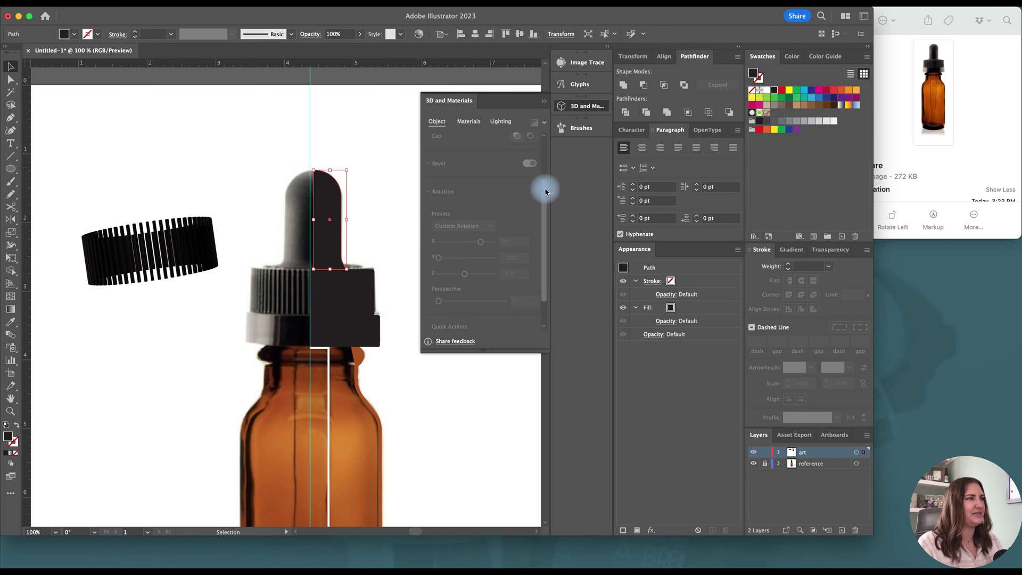
drag(546, 192, 551, 131)
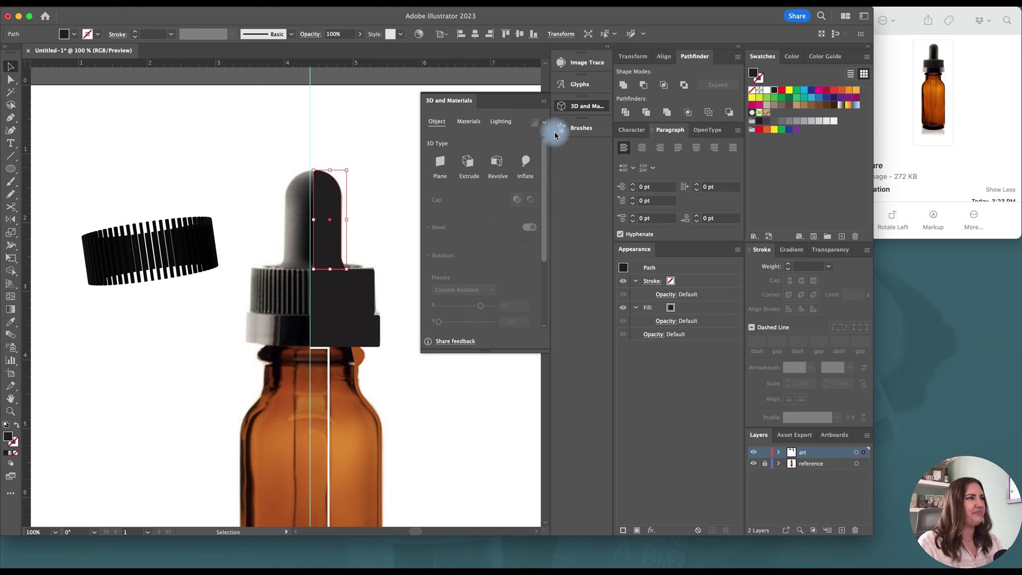
click(497, 162)
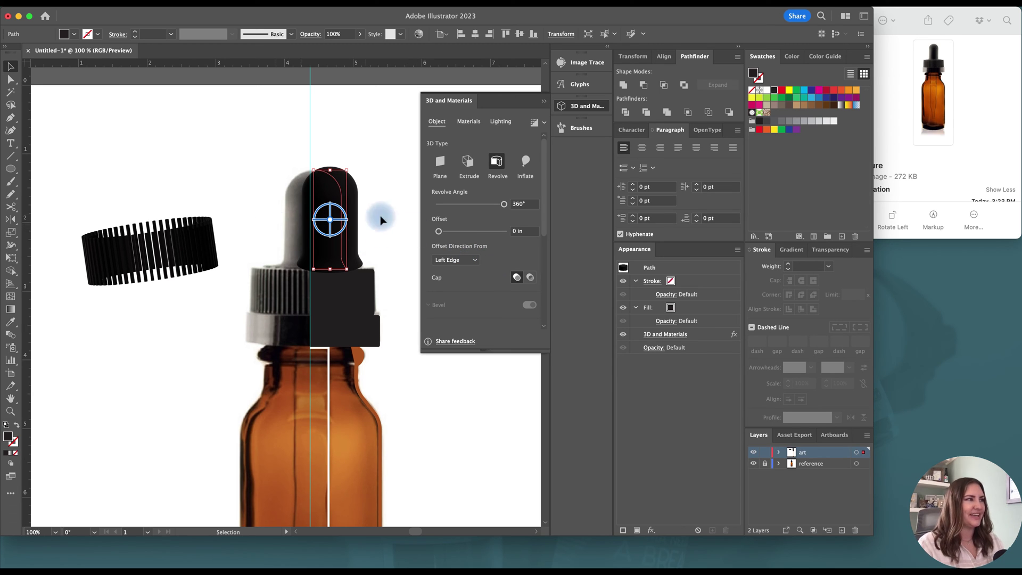
click(352, 282)
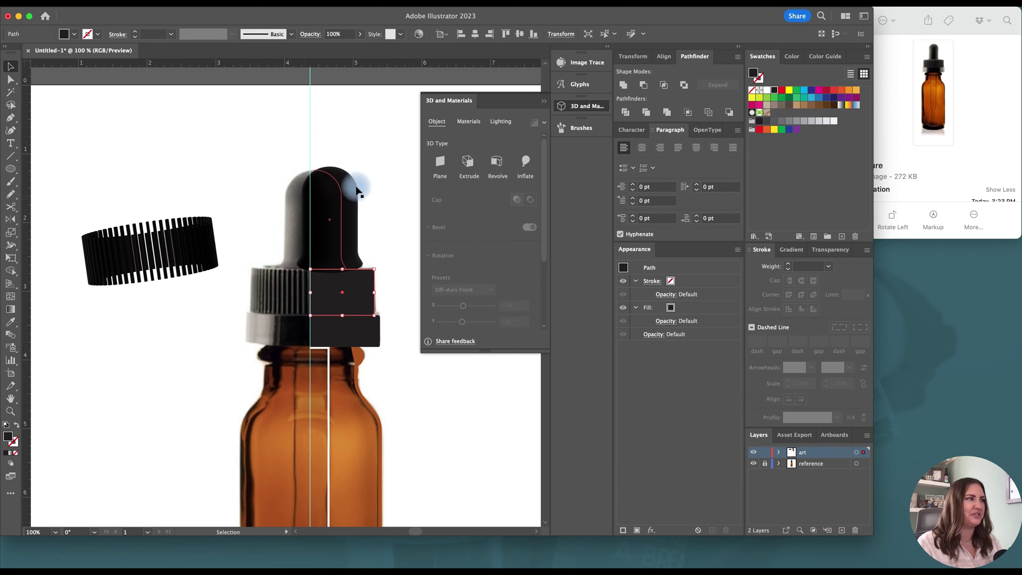
click(496, 161)
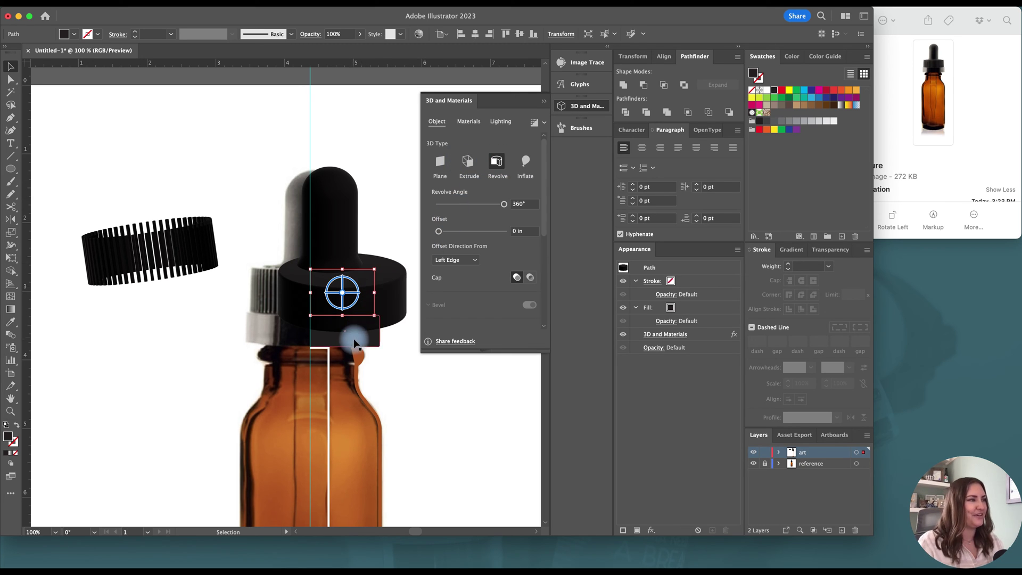
Replace the old 3D with Revolve on the cap ring, orange bottle body and white dropper path.
key(super+z)
click(500, 167)
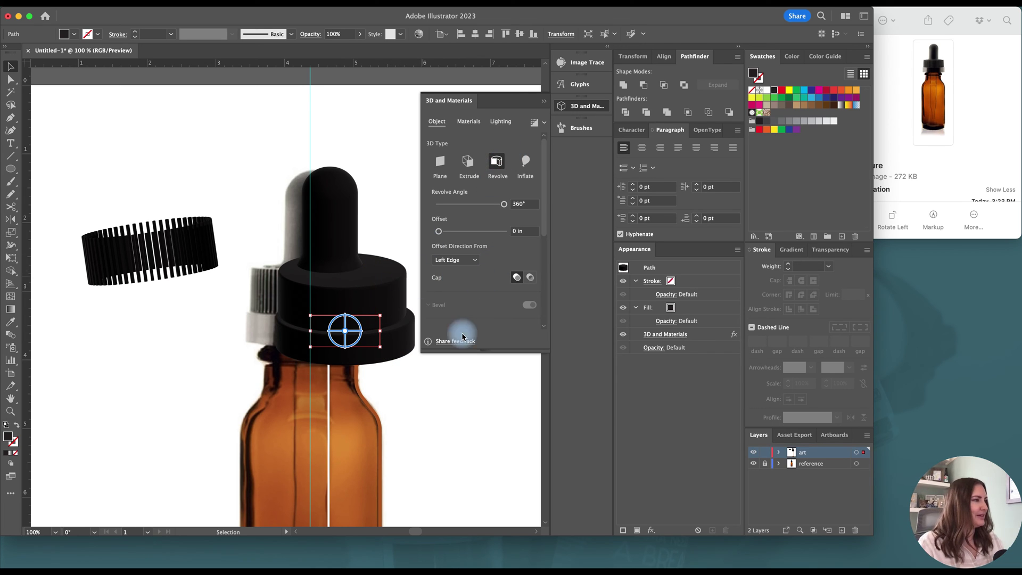
key(super+z)
click(498, 166)
scroll(471, 403, down, 2)
key(super+z)
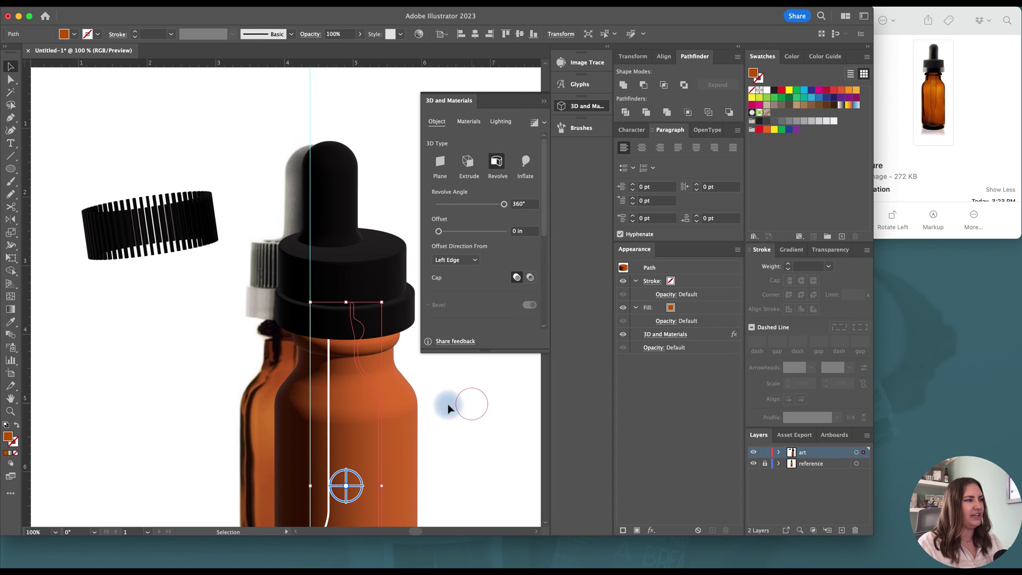
click(496, 161)
click(478, 449)
Drag the dropper profile's bottom anchor inward to taper the 3D tube's tip.
scroll(478, 449, down, 10)
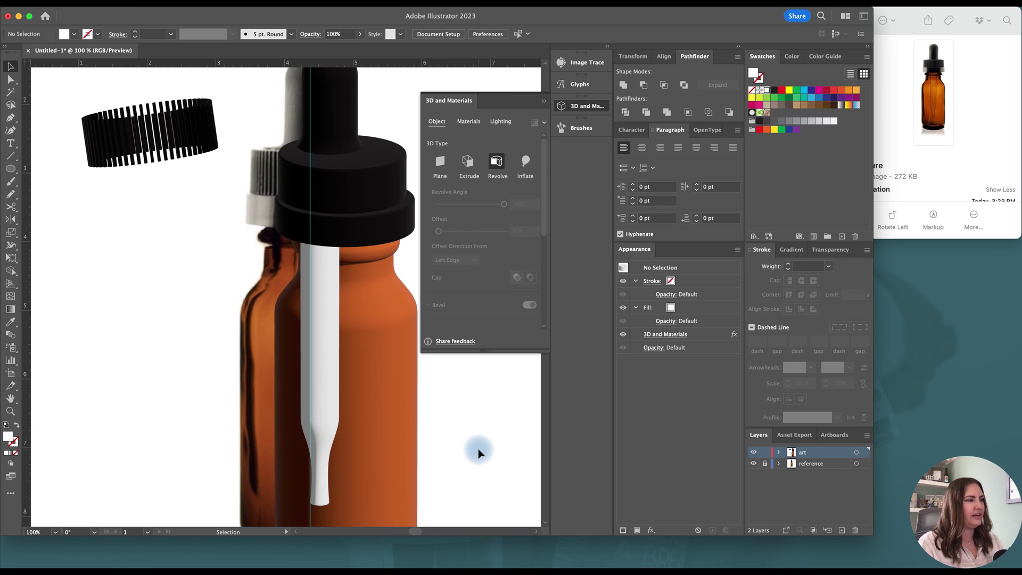
click(323, 458)
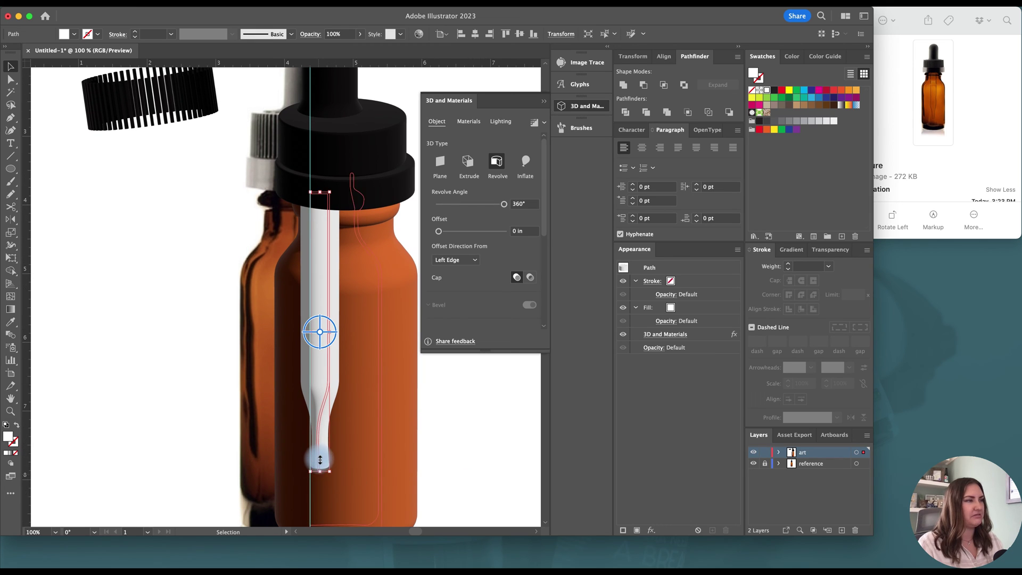
scroll(322, 456, up, 2)
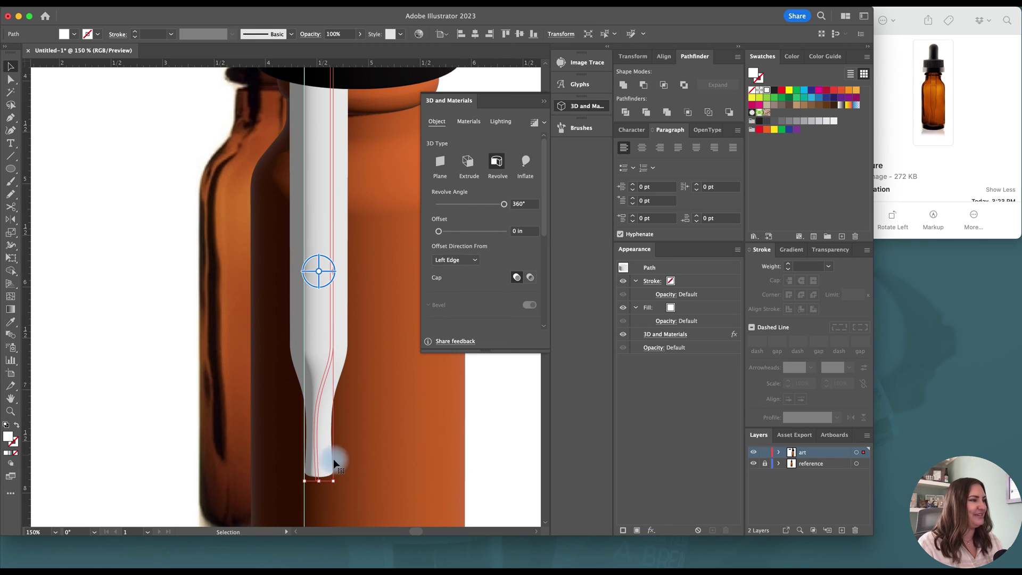
scroll(313, 479, up, 1)
key(a)
scroll(316, 482, up, 1)
click(315, 482)
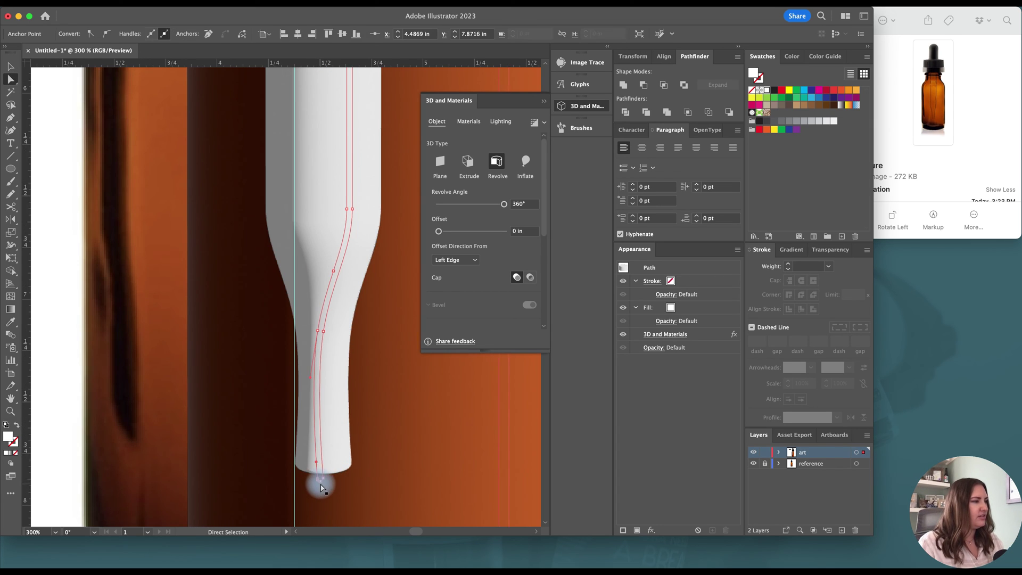
drag(316, 482, 291, 471)
scroll(313, 482, up, 3)
scroll(288, 463, down, 2)
scroll(285, 463, down, 4)
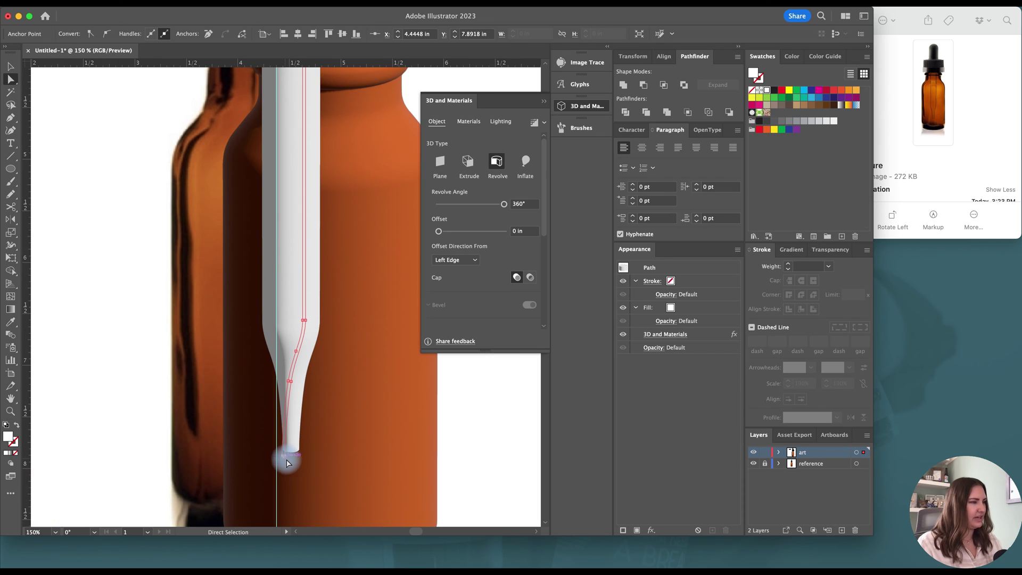
key(v)
click(449, 463)
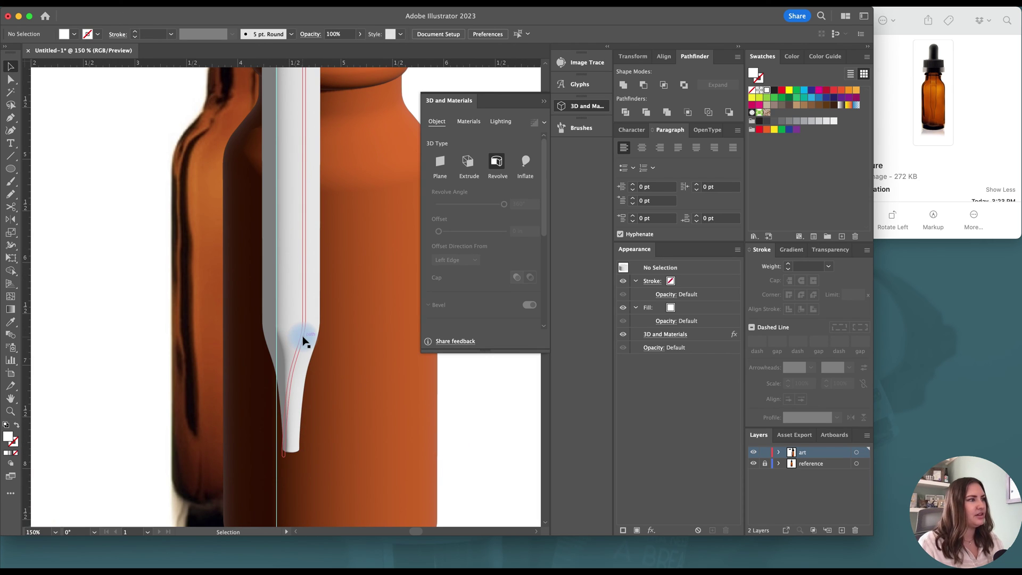
click(304, 341)
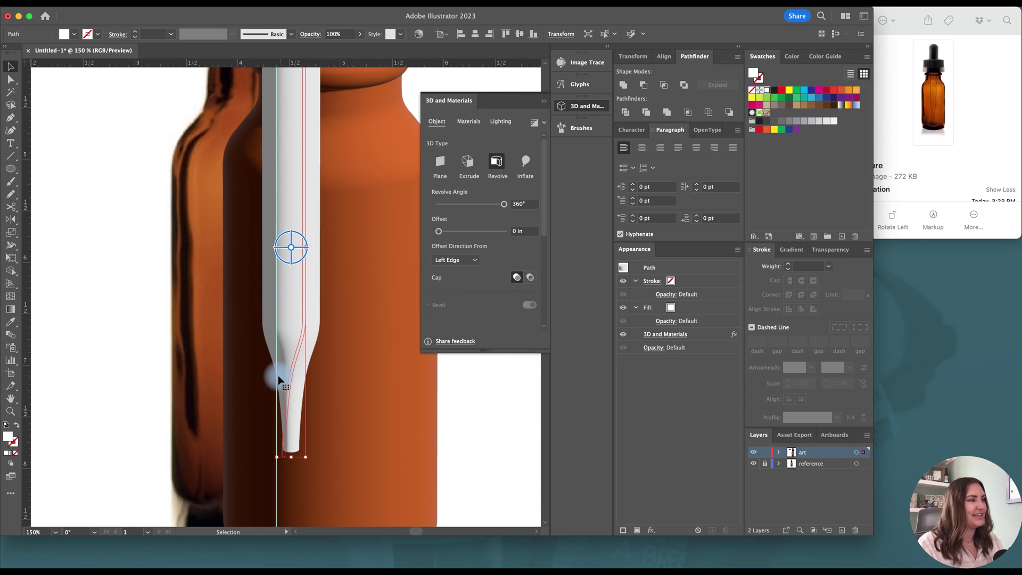
scroll(439, 410, down, 2)
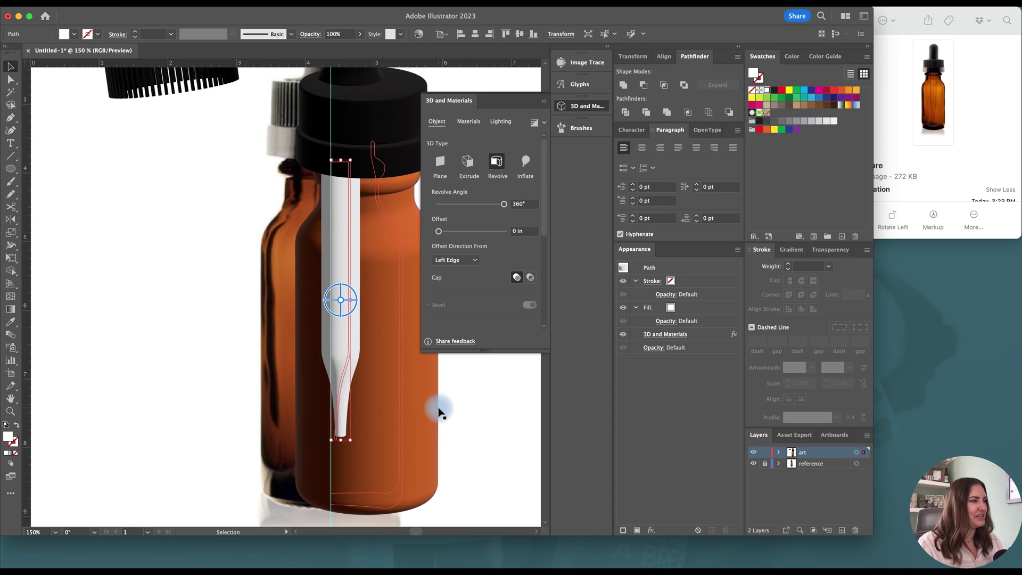
Select the ridged cap ring and bring the Export 3D object quick action into view.
click(471, 414)
scroll(493, 414, up, 1)
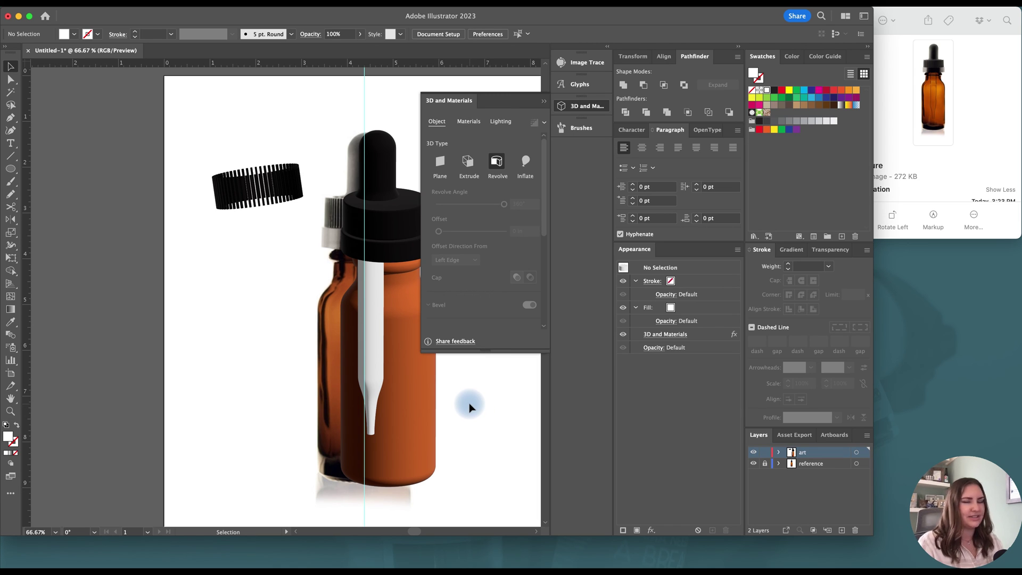
scroll(471, 403, up, 3)
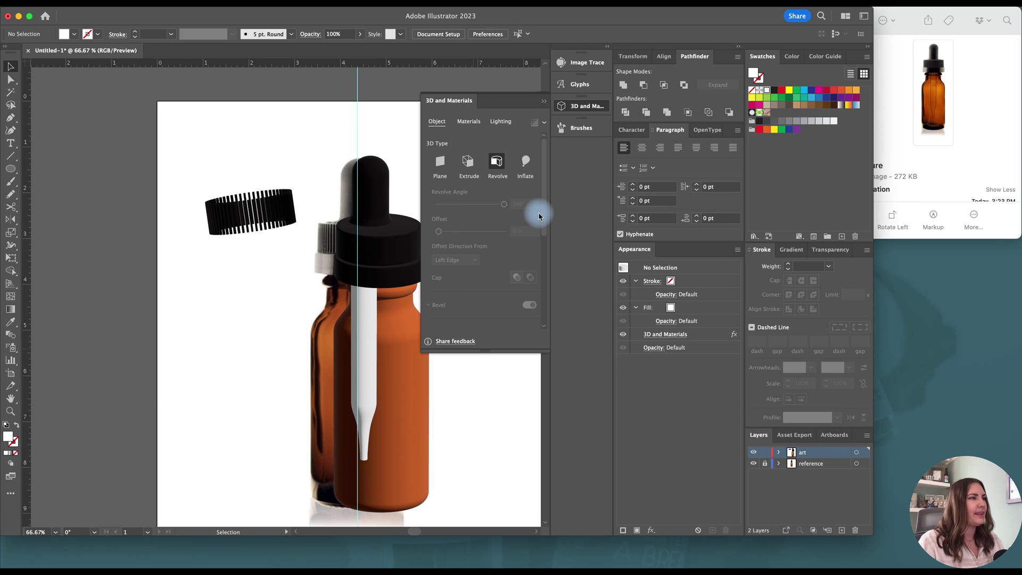
drag(543, 211, 547, 326)
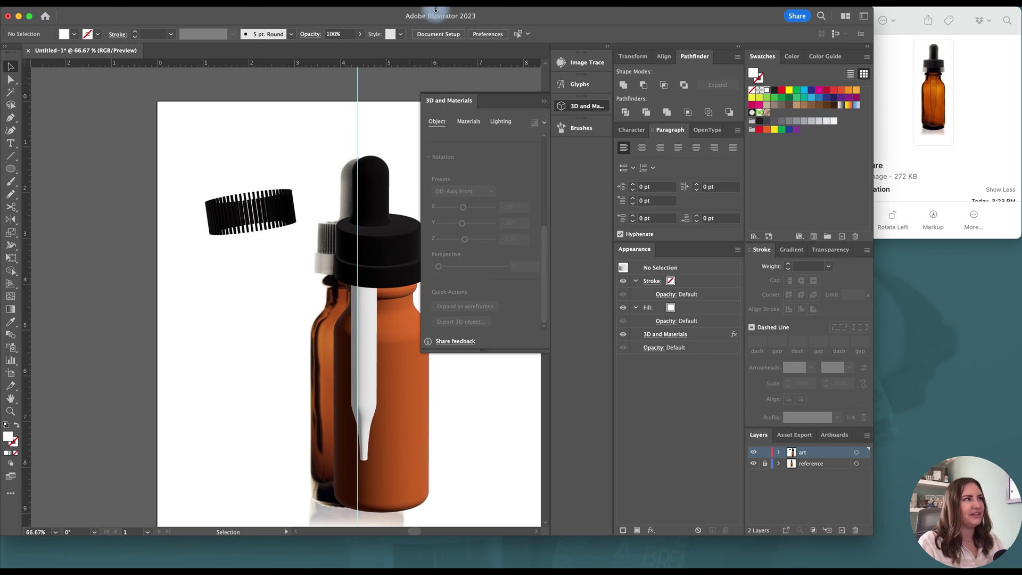
click(264, 215)
drag(542, 240, 465, 322)
Queue the ridged ring, dropper bulb, middle and lower cap rings, bottle body and dropper tube as 3D assets.
click(461, 322)
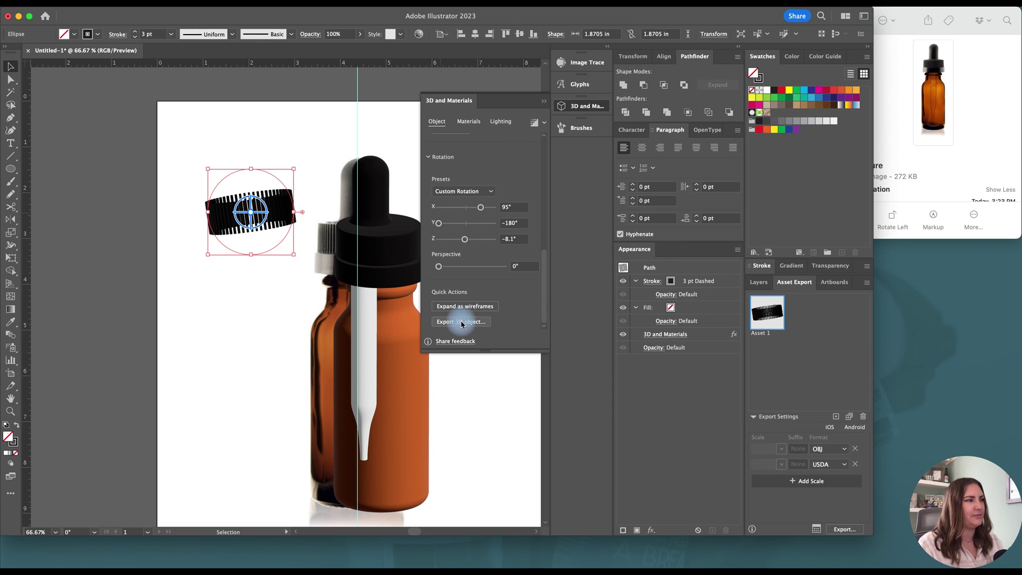
click(371, 202)
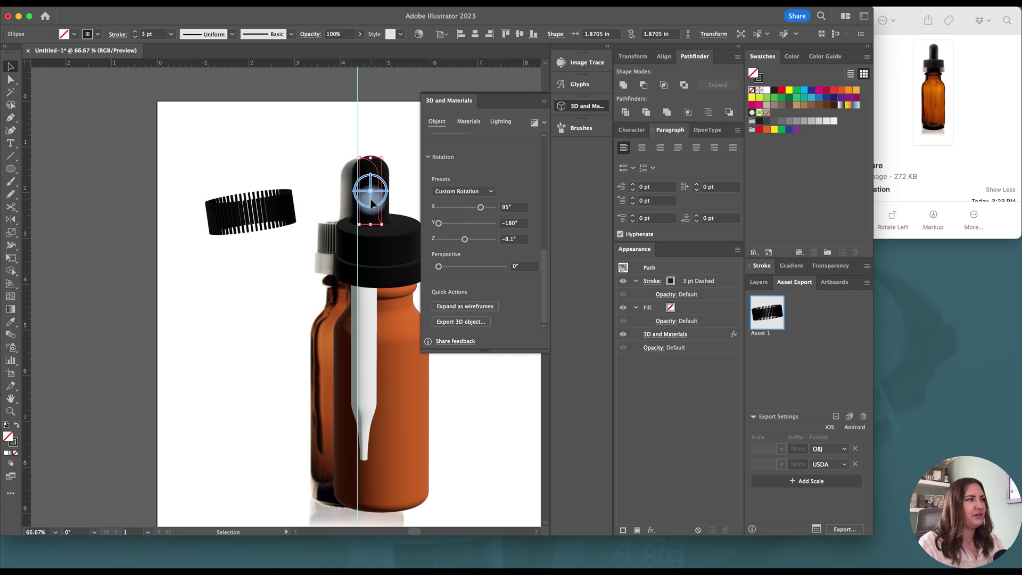
click(471, 321)
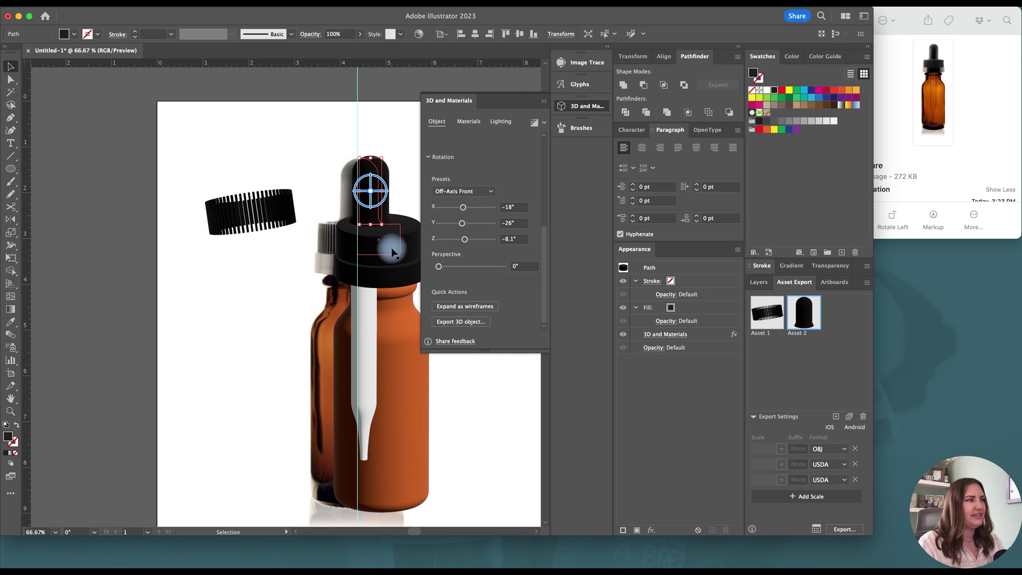
click(393, 253)
click(458, 321)
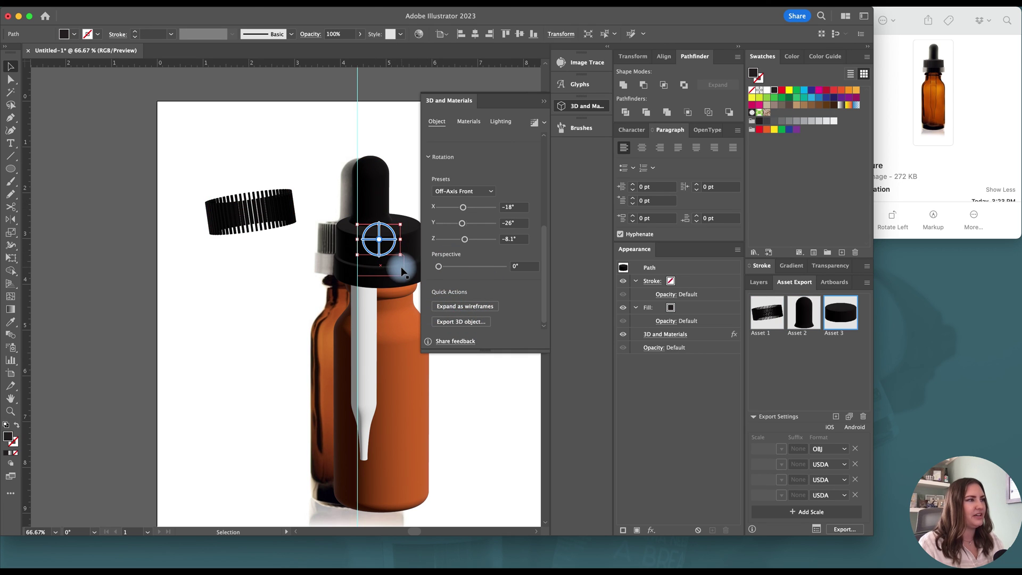
click(452, 321)
click(400, 318)
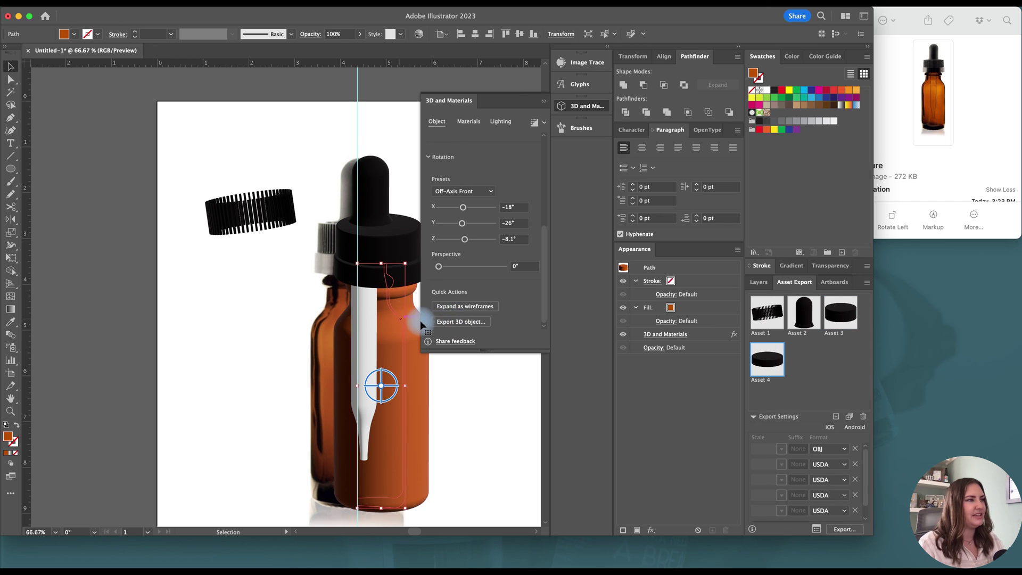
click(440, 323)
click(370, 319)
click(459, 324)
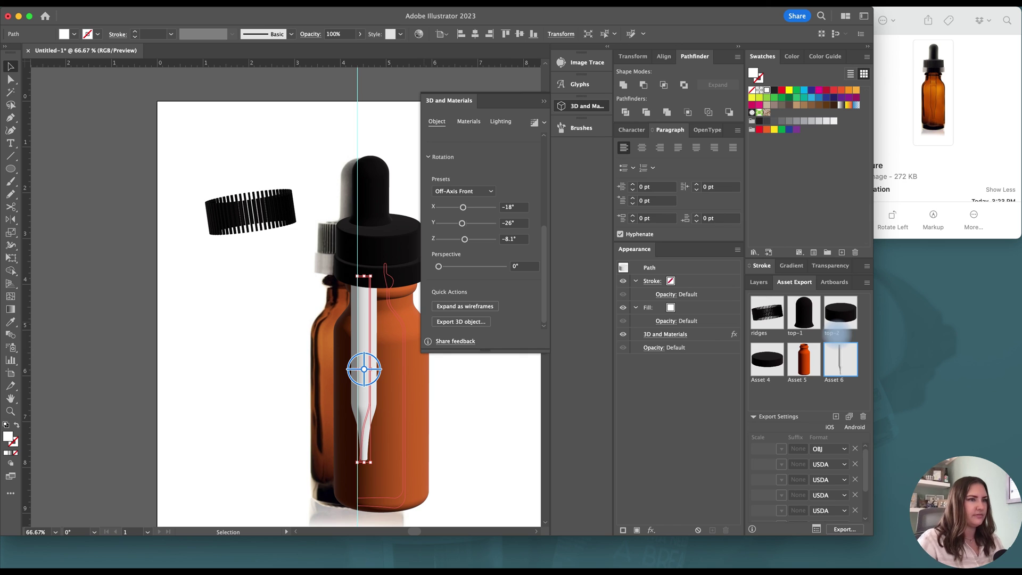
Rename the fourth, fifth and sixth assets to top-3, bottle and dropper.
double_click(761, 383)
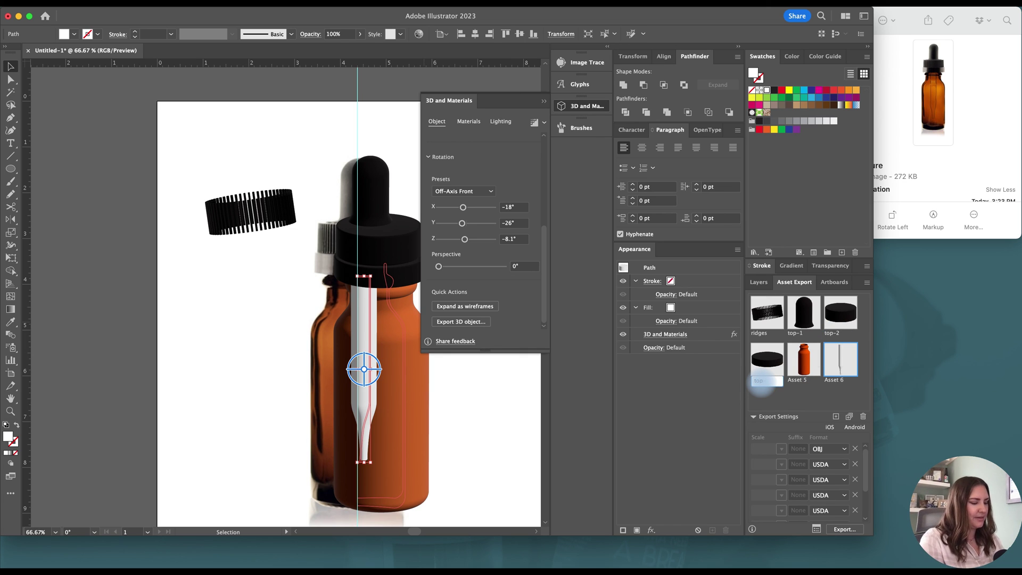
double_click(800, 381)
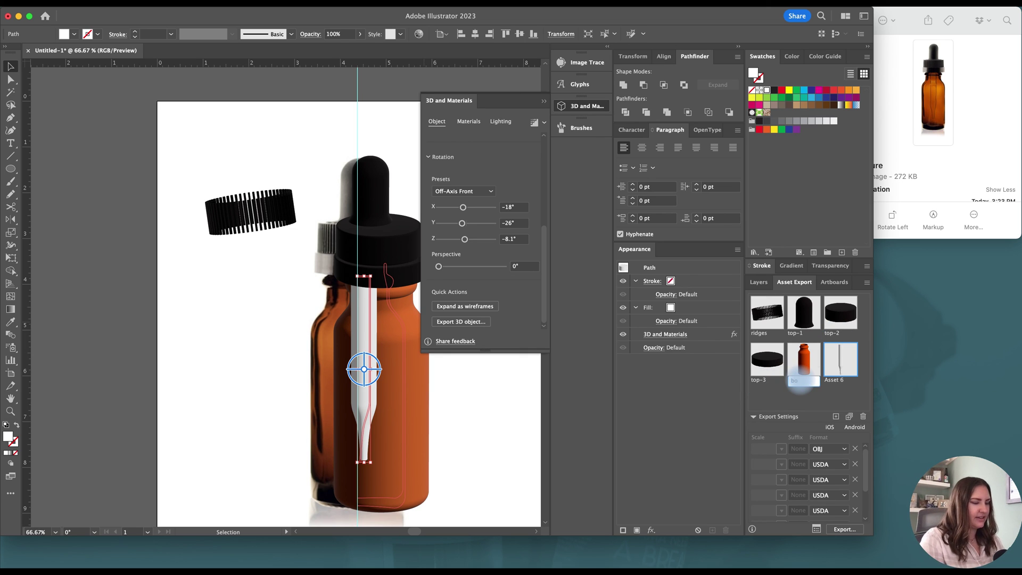
double_click(838, 381)
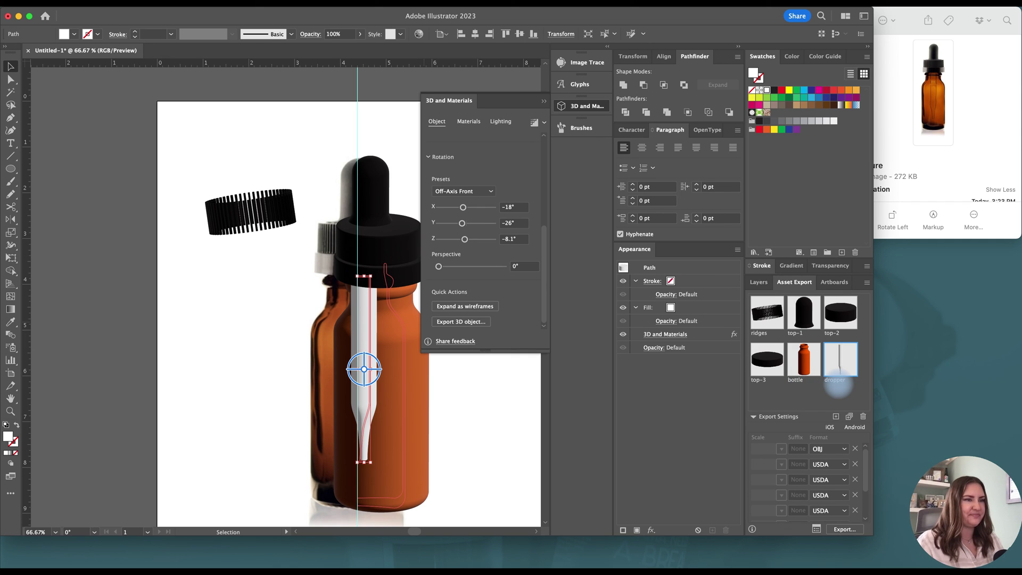
Select all six assets, remove the USDA formats, and export them as OBJ files only.
shift+click(766, 313)
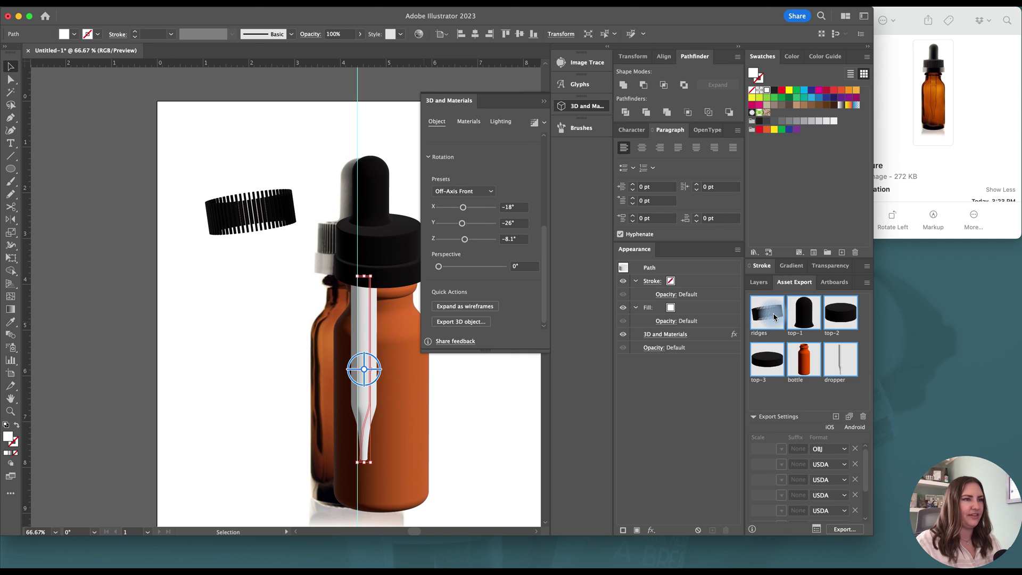
click(854, 464)
click(855, 464)
click(855, 465)
click(854, 464)
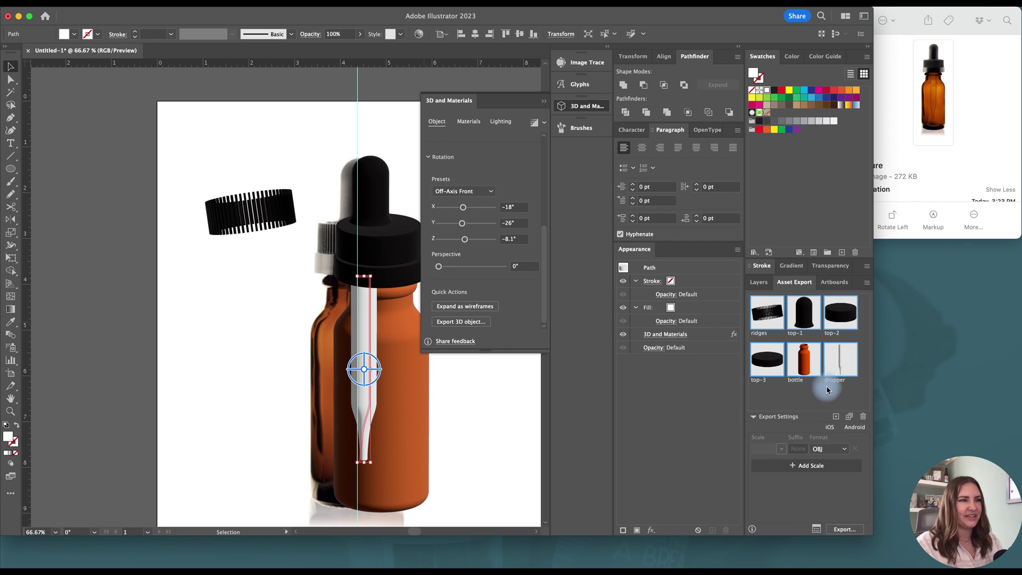
click(845, 530)
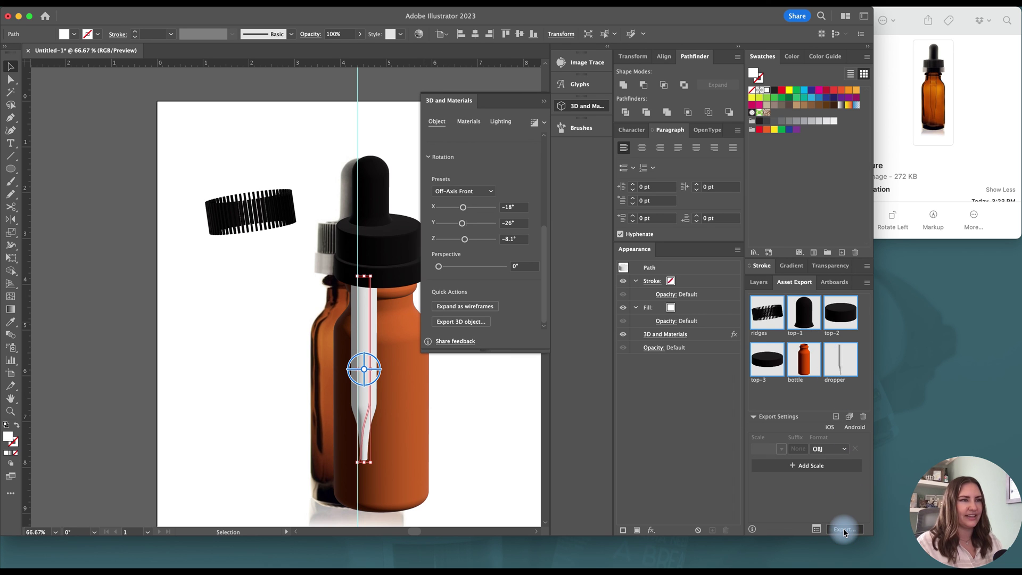